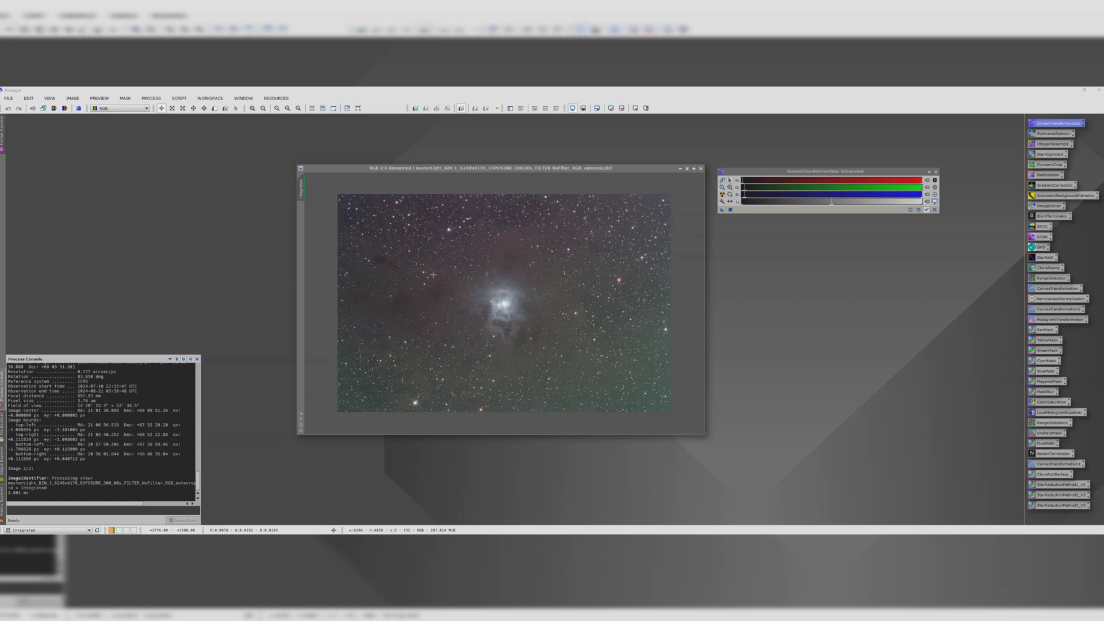
Duplicate Integrated as Integrated_clone and iconize the original out of the way.
drag(298, 185, 760, 270)
click(687, 168)
drag(463, 298, 37, 122)
drag(821, 256, 342, 182)
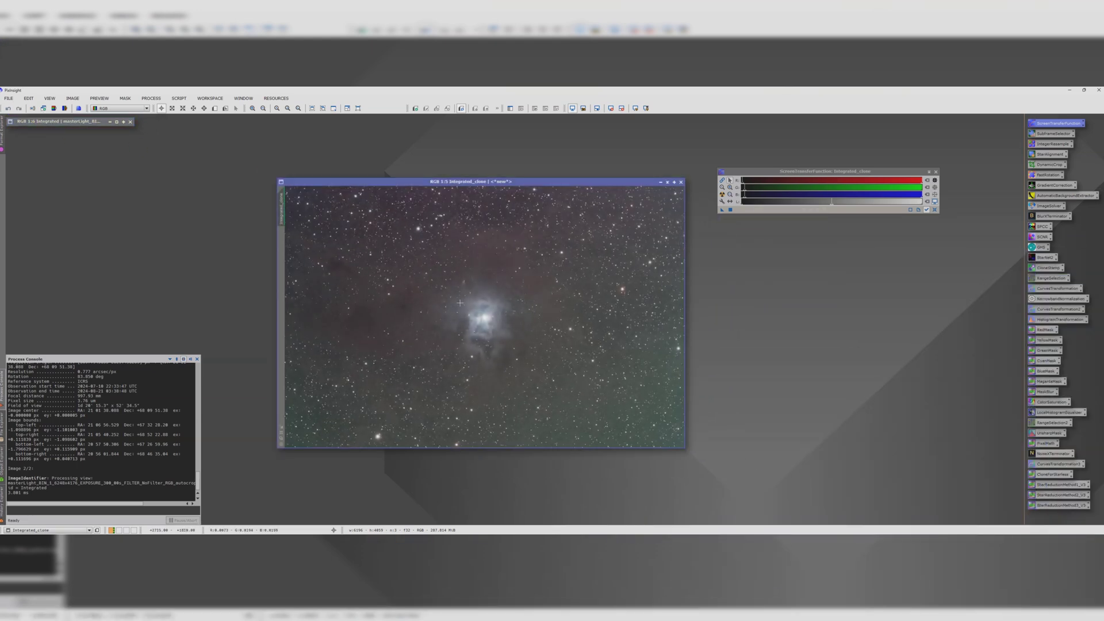
scroll(460, 302, down, 1)
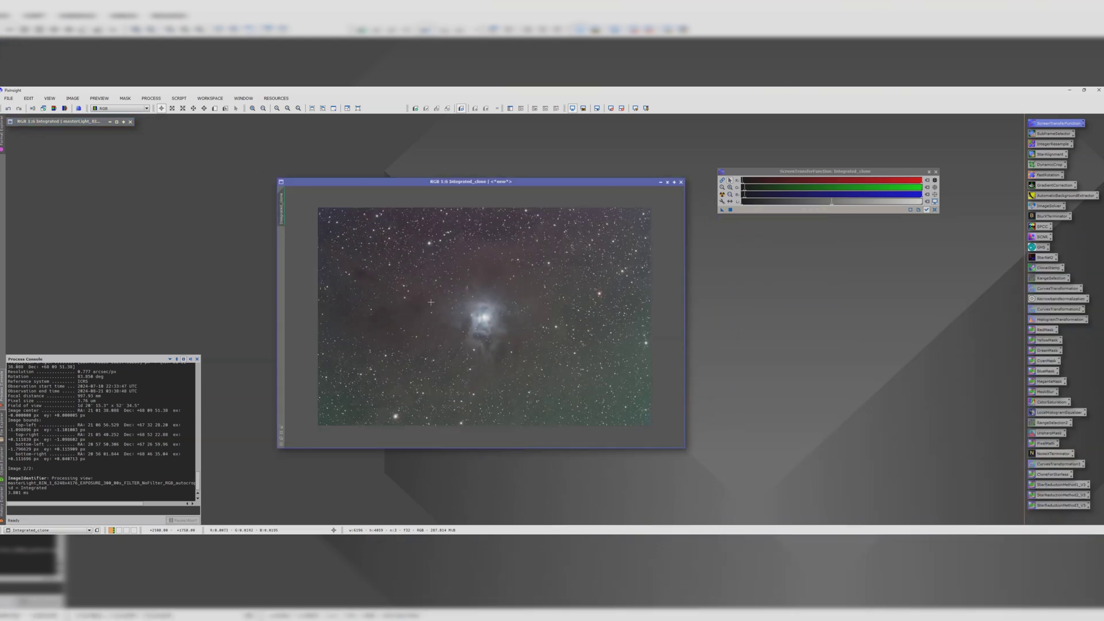
Downsample Integrated_clone 2x with IntegerResample, accepting loss of the astrometric solution.
double_click(1051, 144)
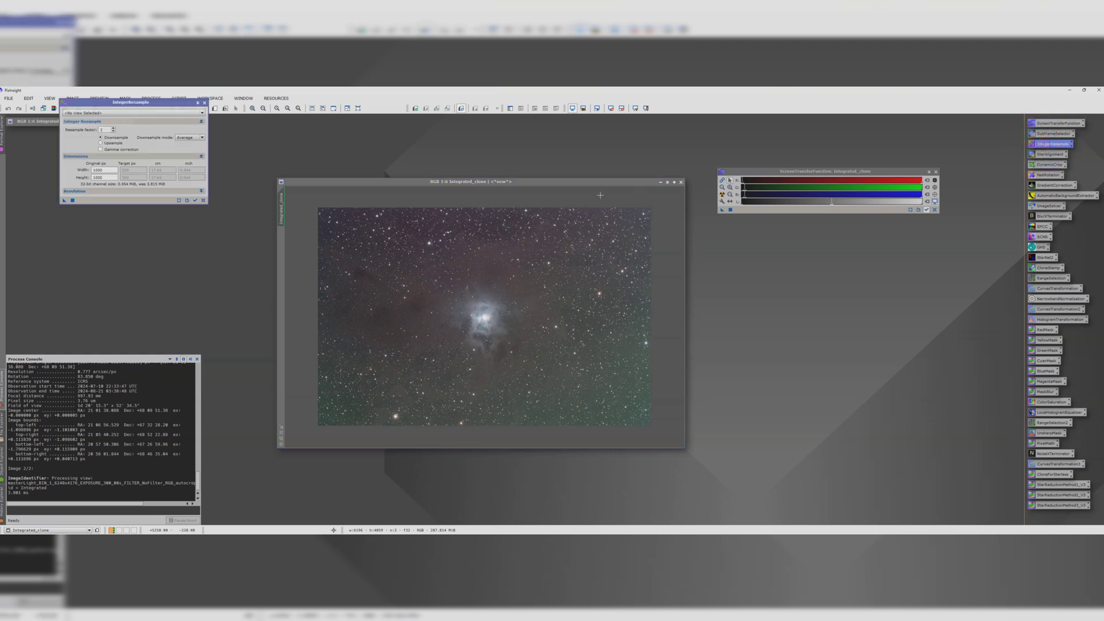
click(109, 113)
click(101, 129)
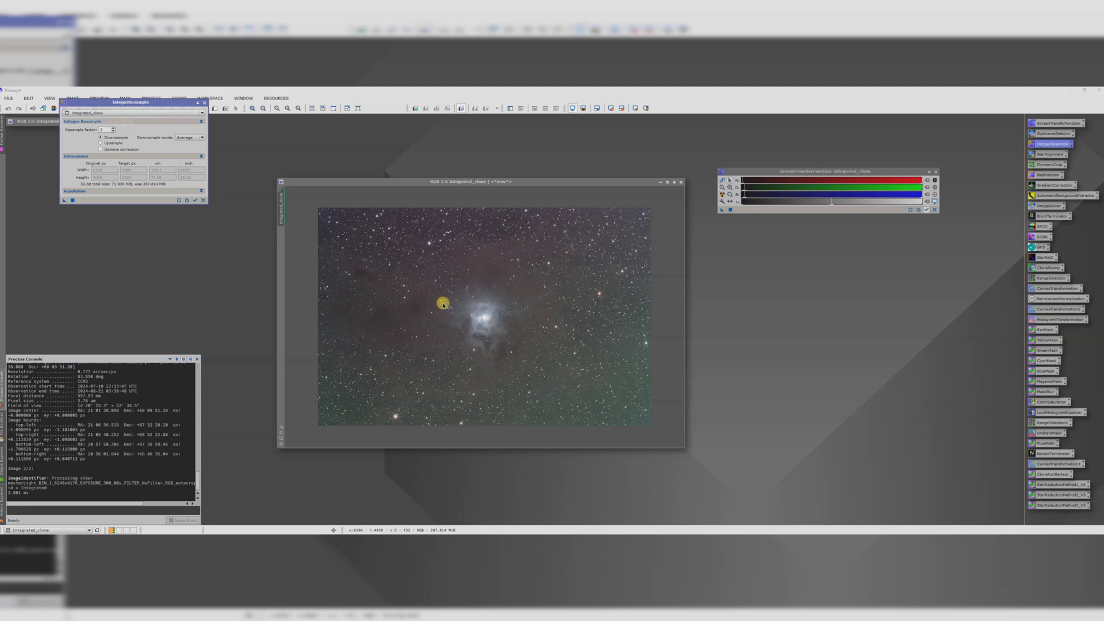
drag(442, 304, 444, 303)
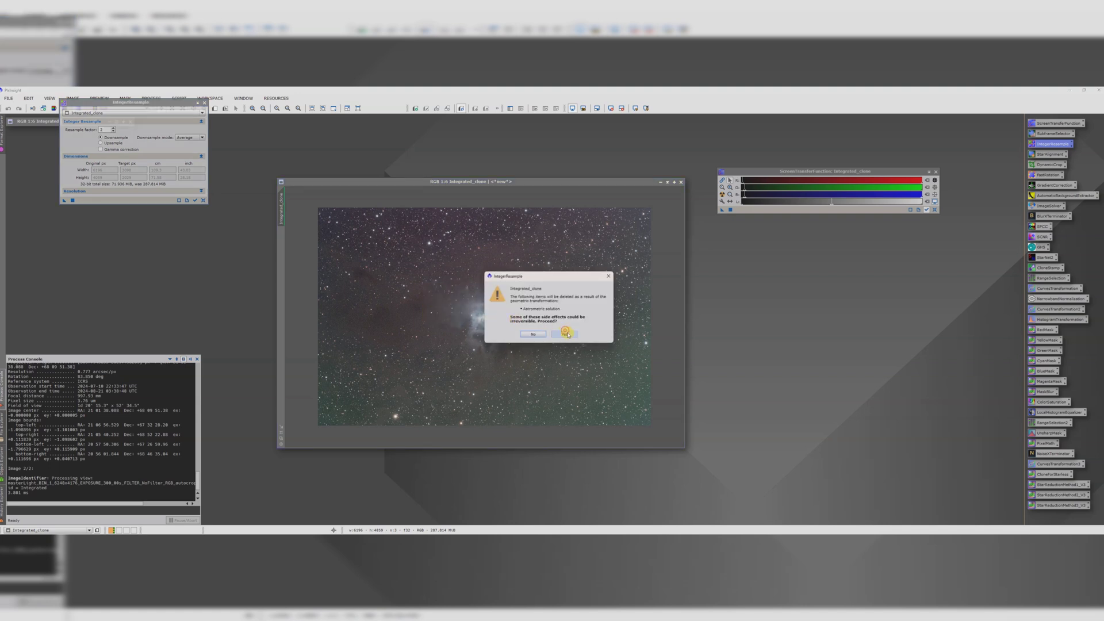
click(566, 333)
click(204, 103)
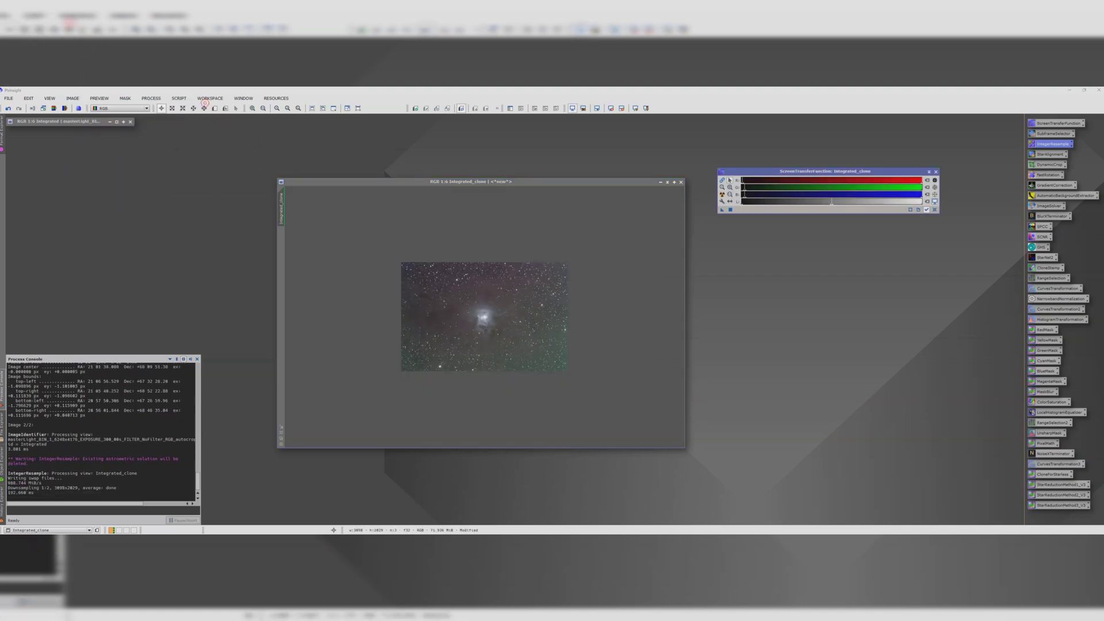
click(480, 299)
scroll(480, 299, up, 2)
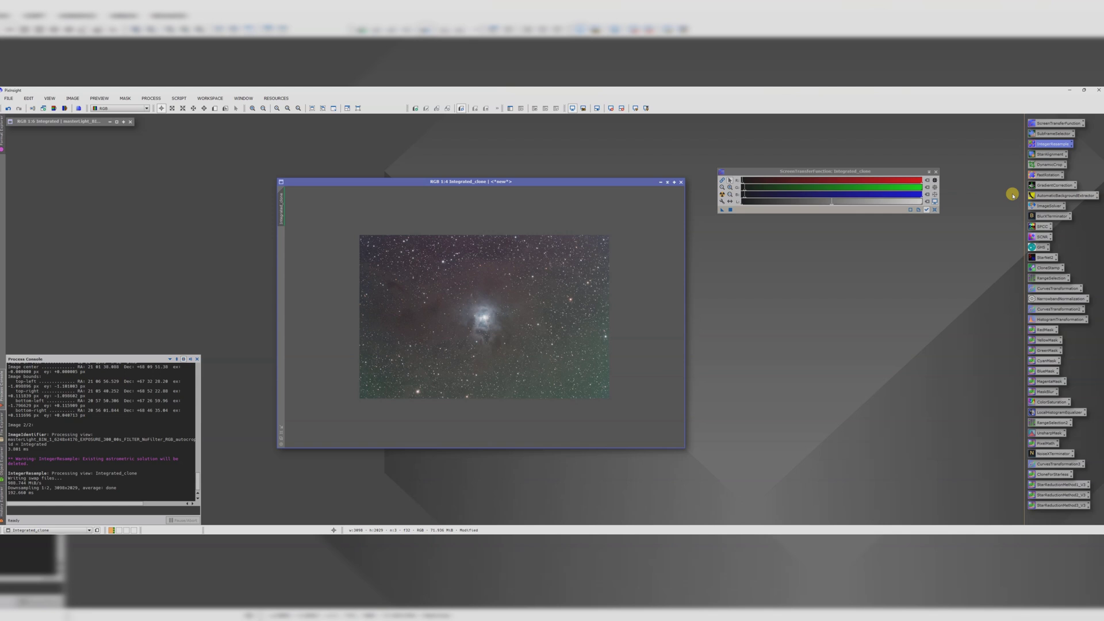
Apply GradientCorrection to Integrated_clone.
double_click(1053, 185)
drag(770, 269, 520, 296)
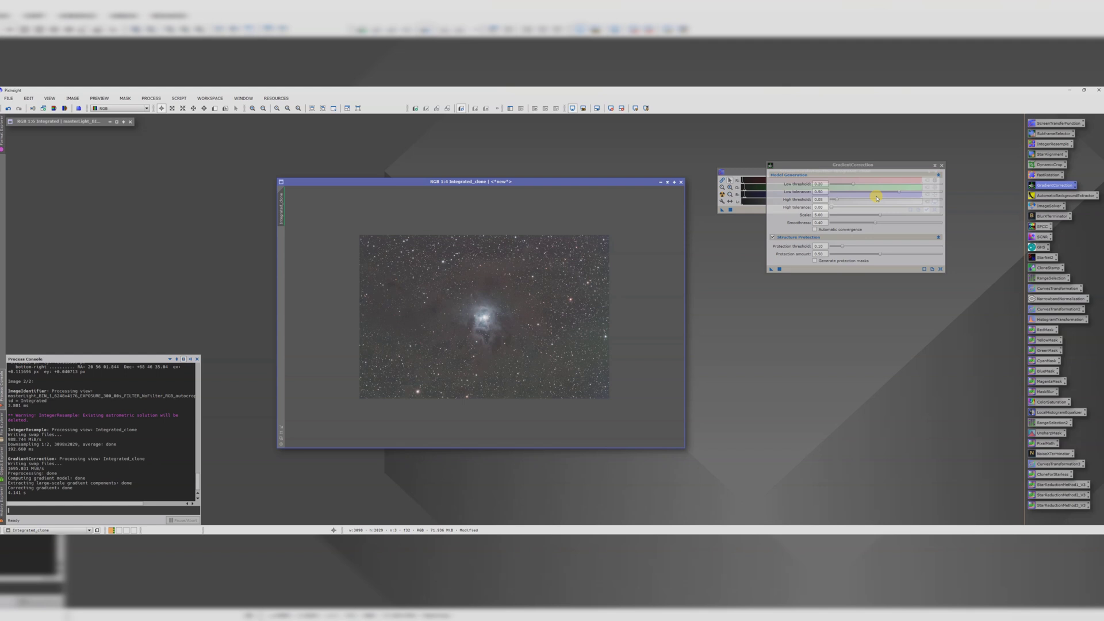
click(941, 165)
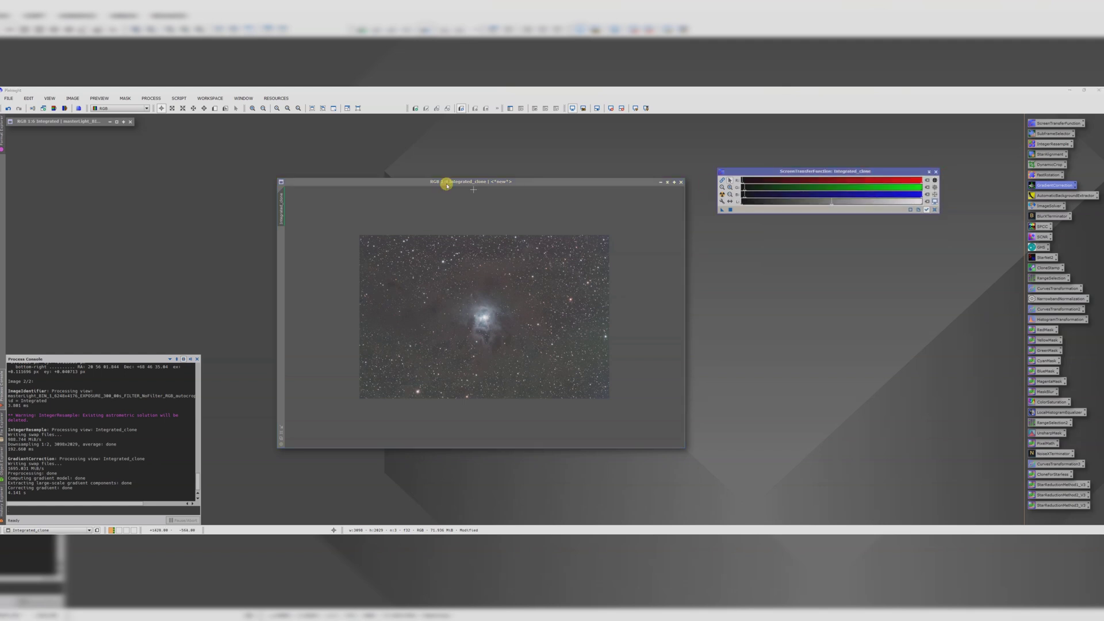
Plate-solve Integrated_clone with the ImageSolver script.
click(178, 98)
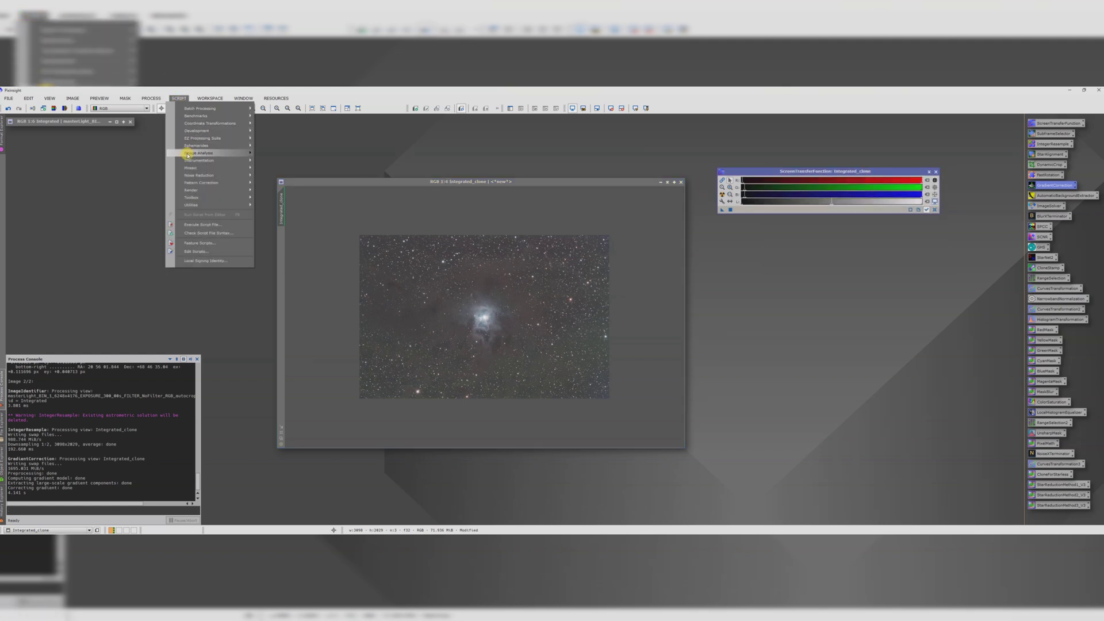
mouse_move(184, 153)
click(276, 221)
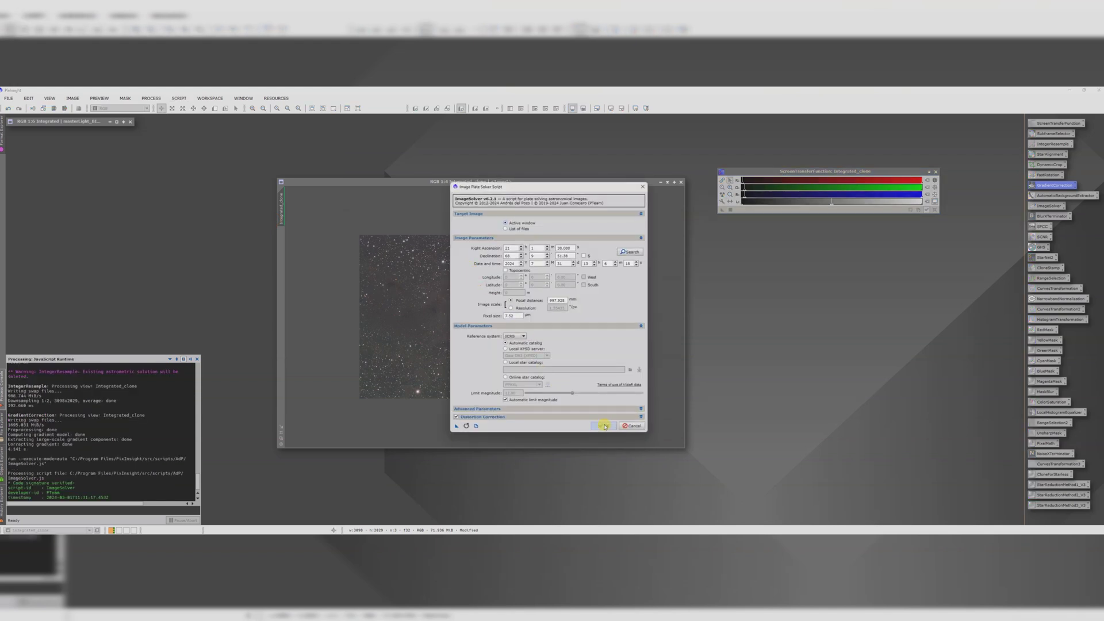
click(604, 425)
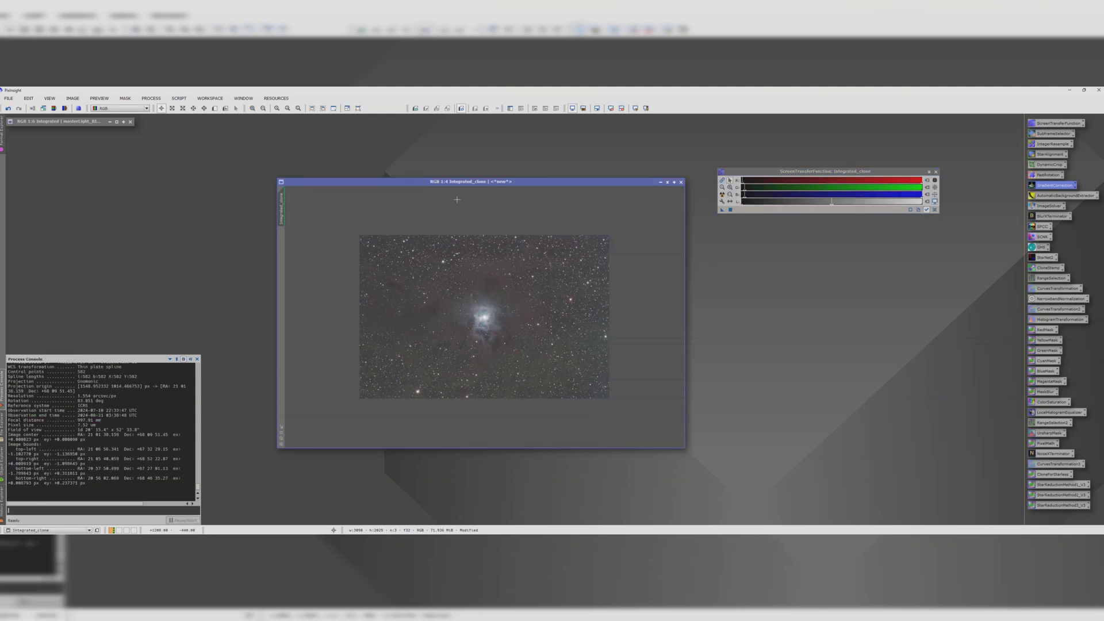
Evaluate Integrated_clone's stars in the PSFImage script, read the FWHMx/FWHMy values, then close it.
click(176, 101)
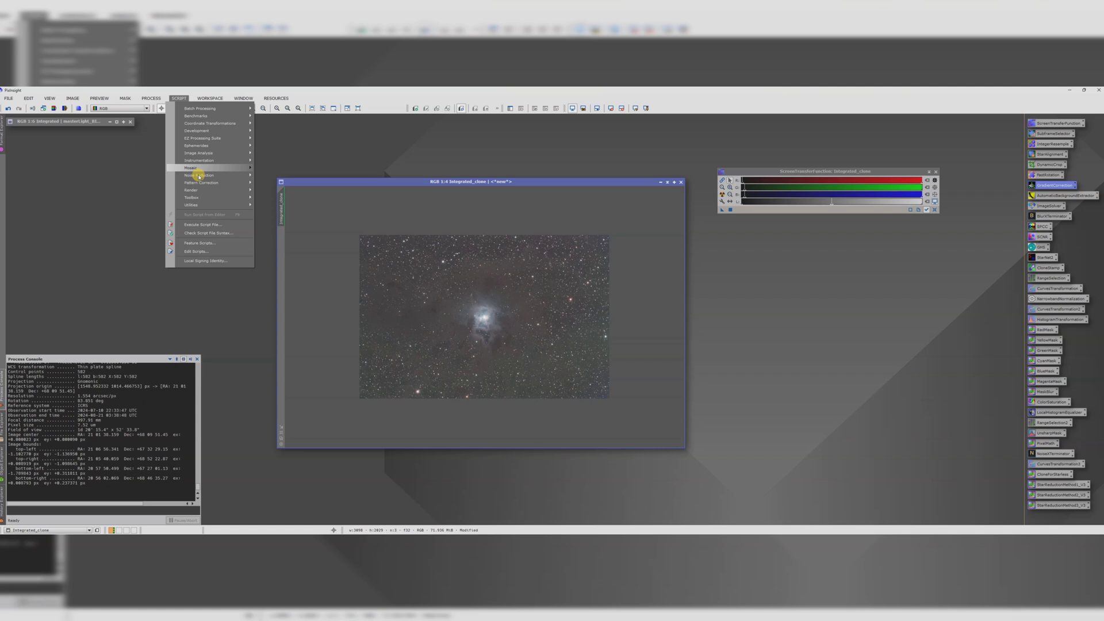
mouse_move(194, 192)
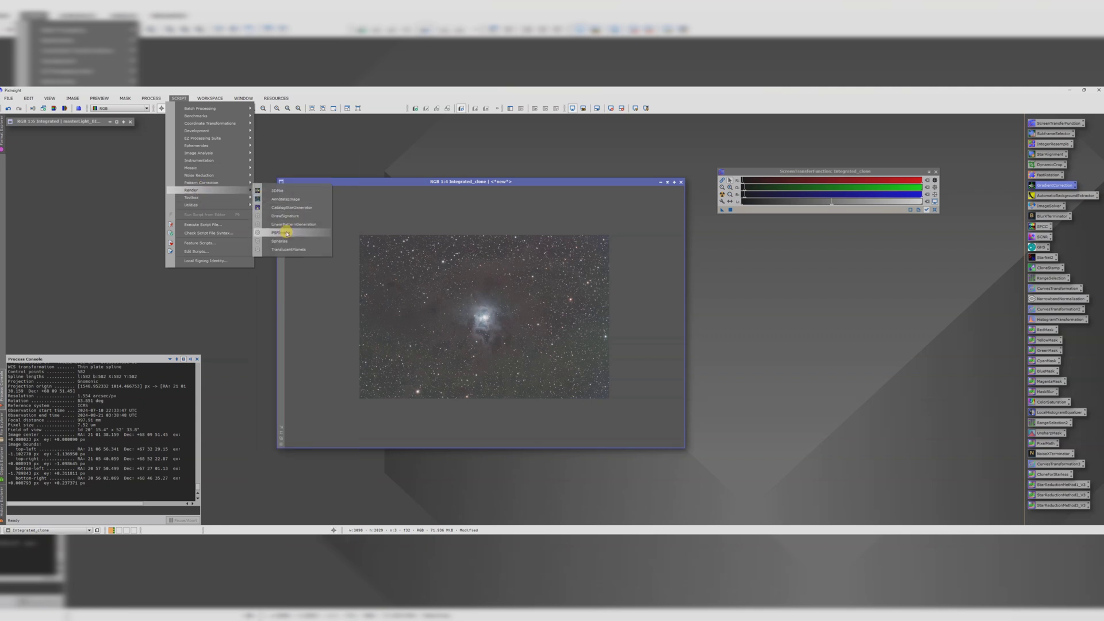
click(281, 229)
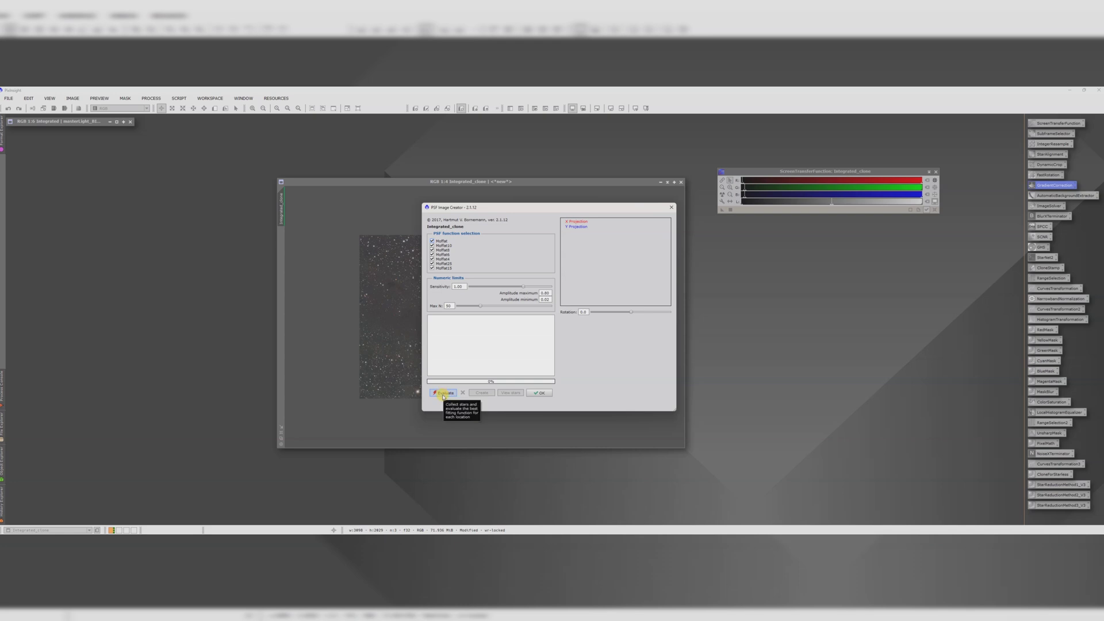
click(444, 394)
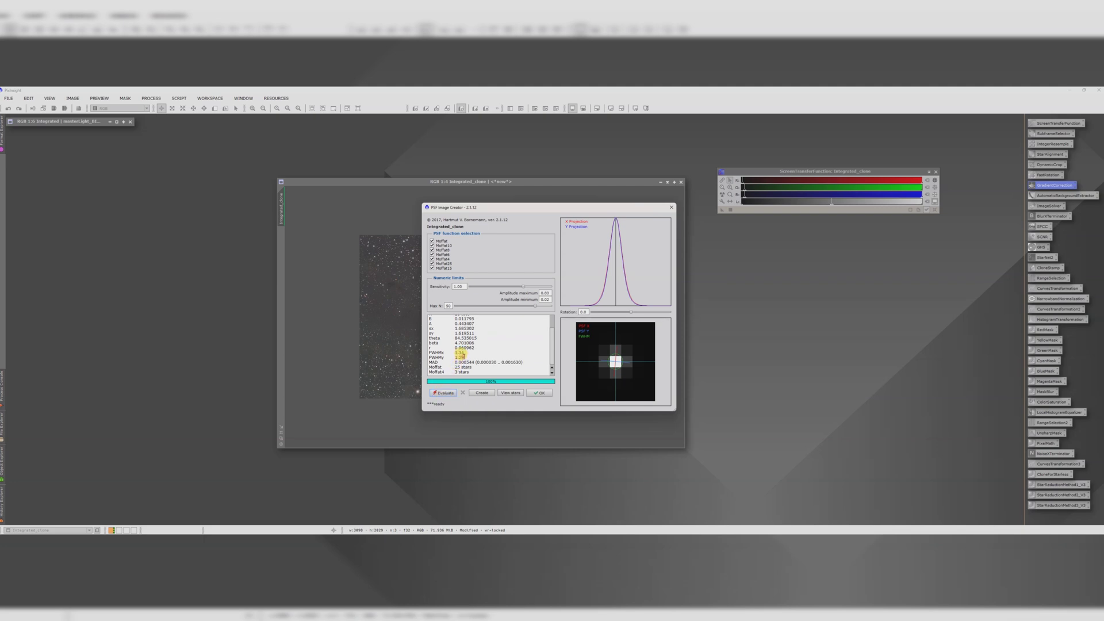
drag(458, 353, 425, 352)
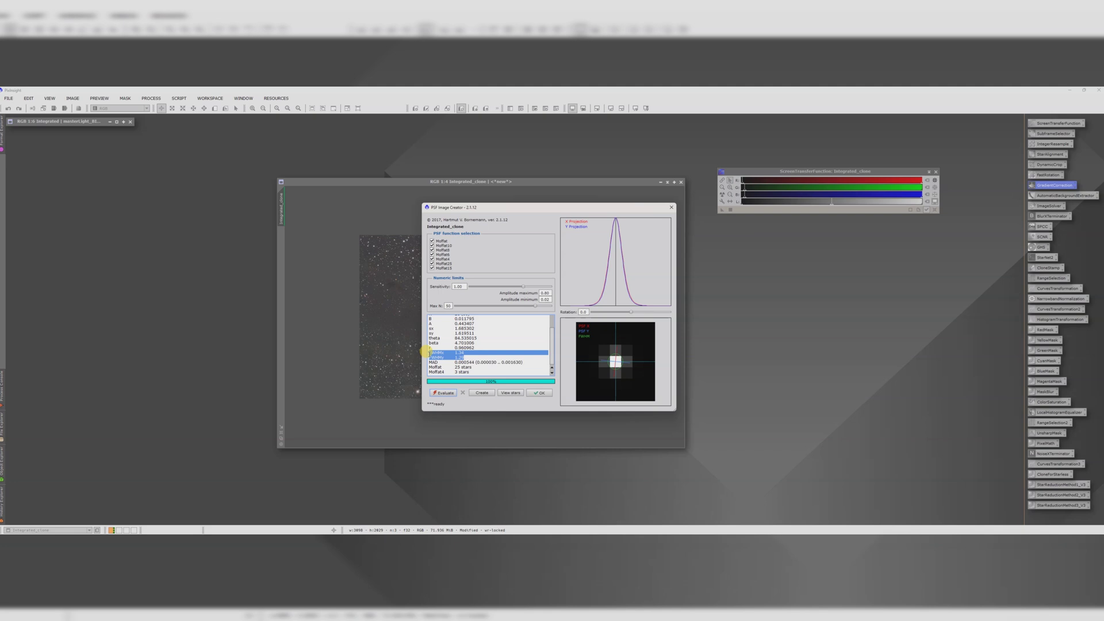
click(458, 355)
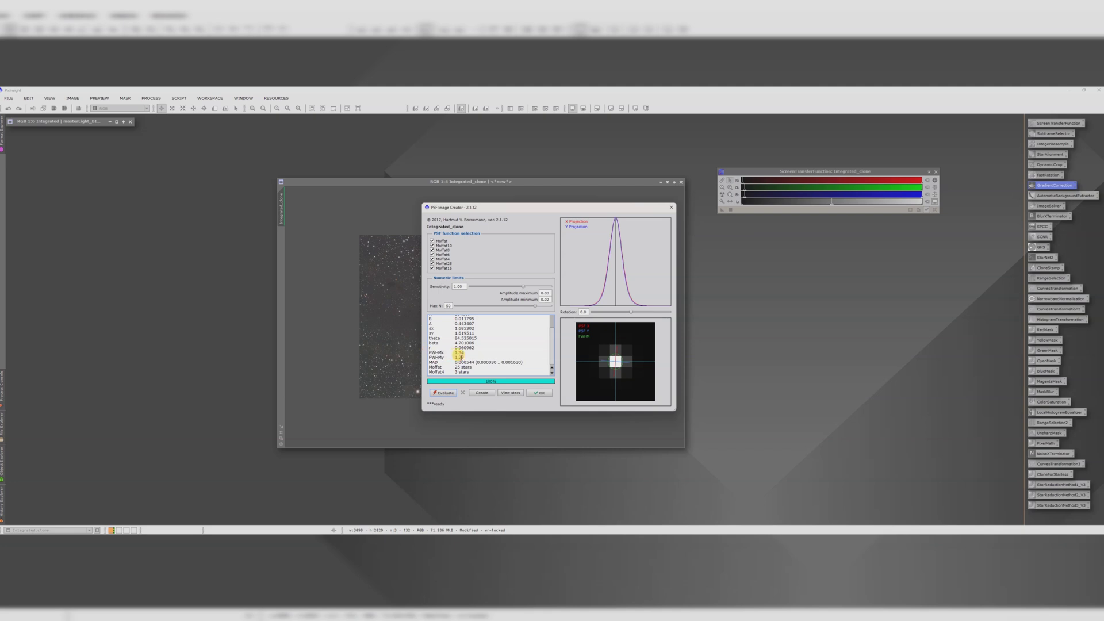
click(539, 392)
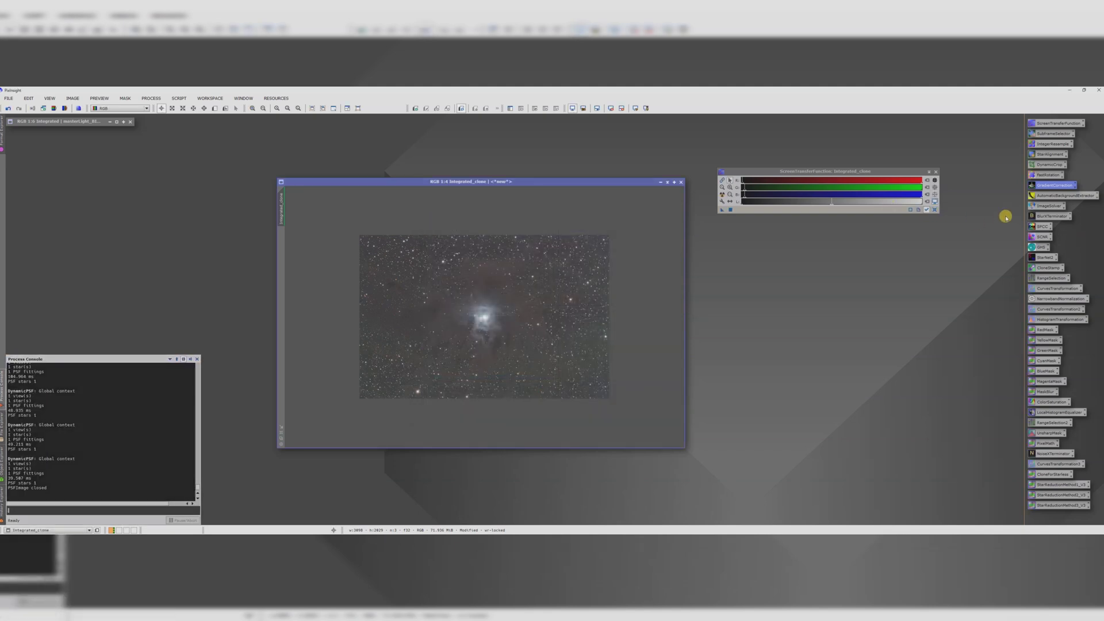
Run BlurXTerminator on Integrated_clone with a 1.32 PSF diameter.
double_click(1051, 216)
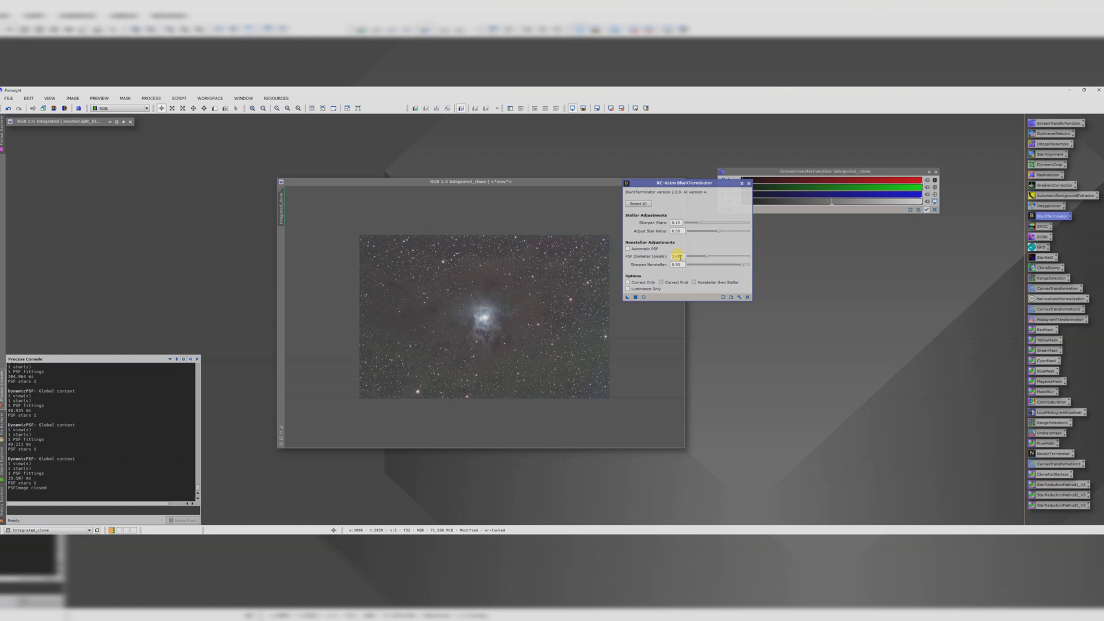
double_click(680, 257)
click(498, 327)
drag(498, 330, 496, 327)
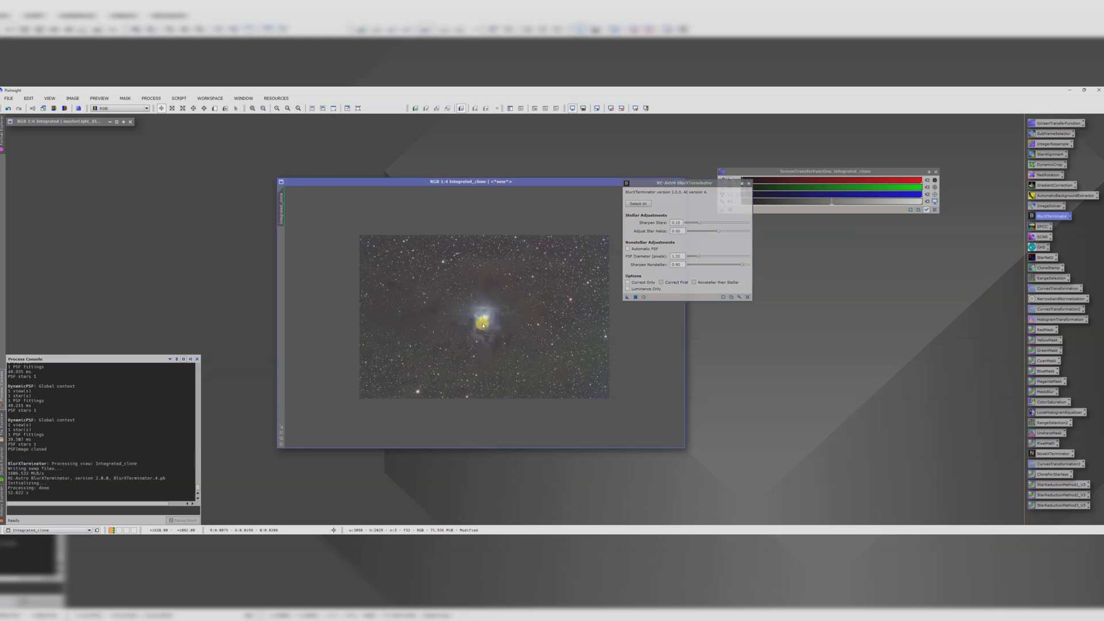
scroll(486, 320, up, 3)
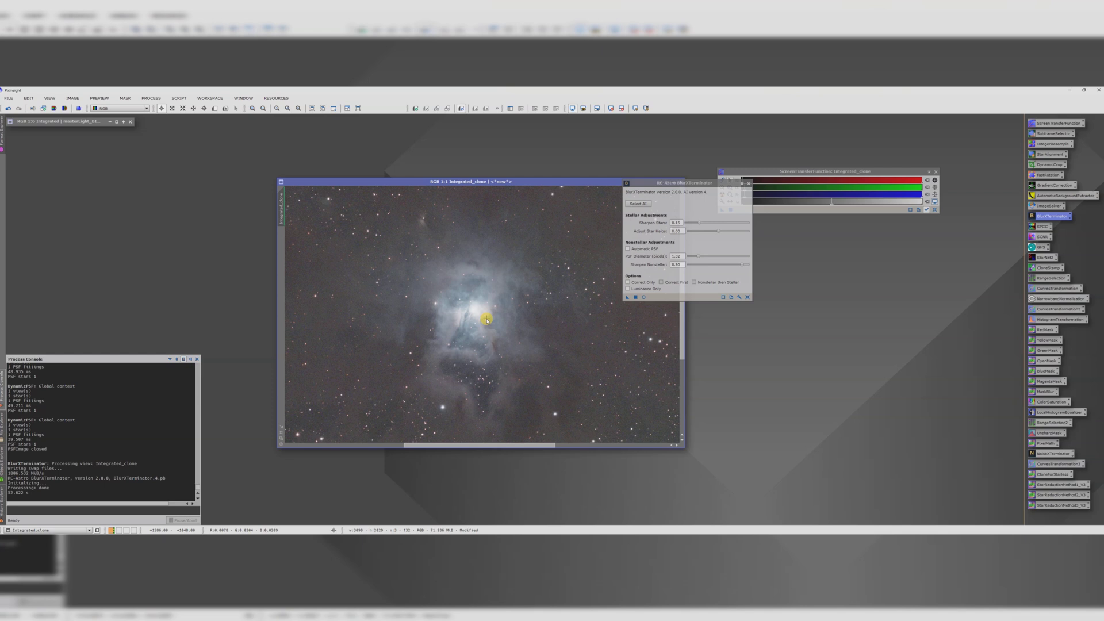
scroll(486, 320, down, 4)
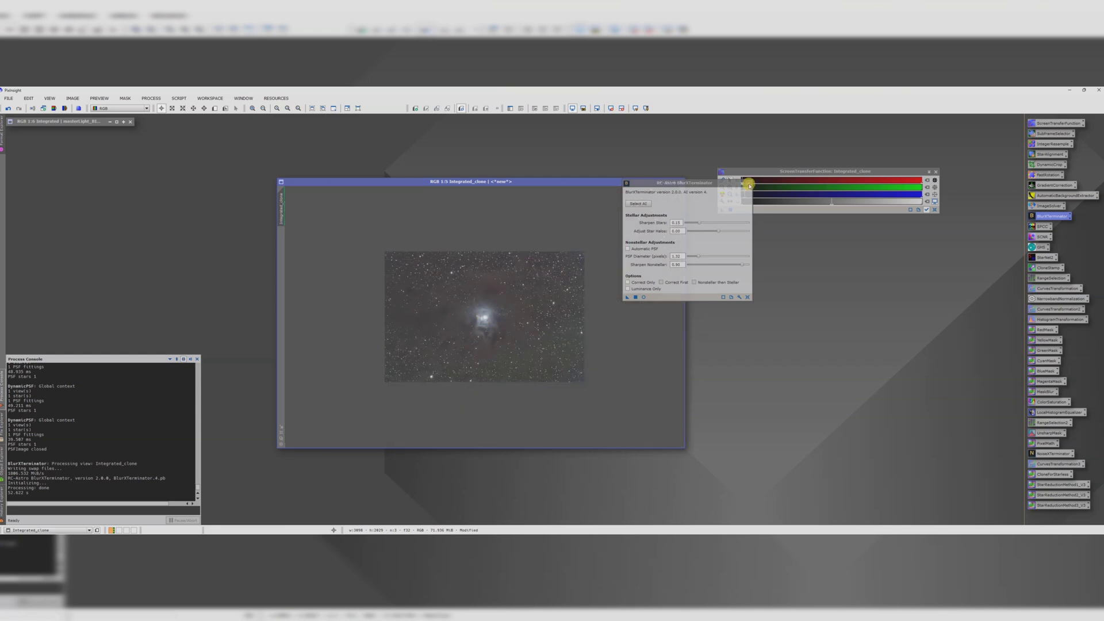
click(748, 183)
click(282, 208)
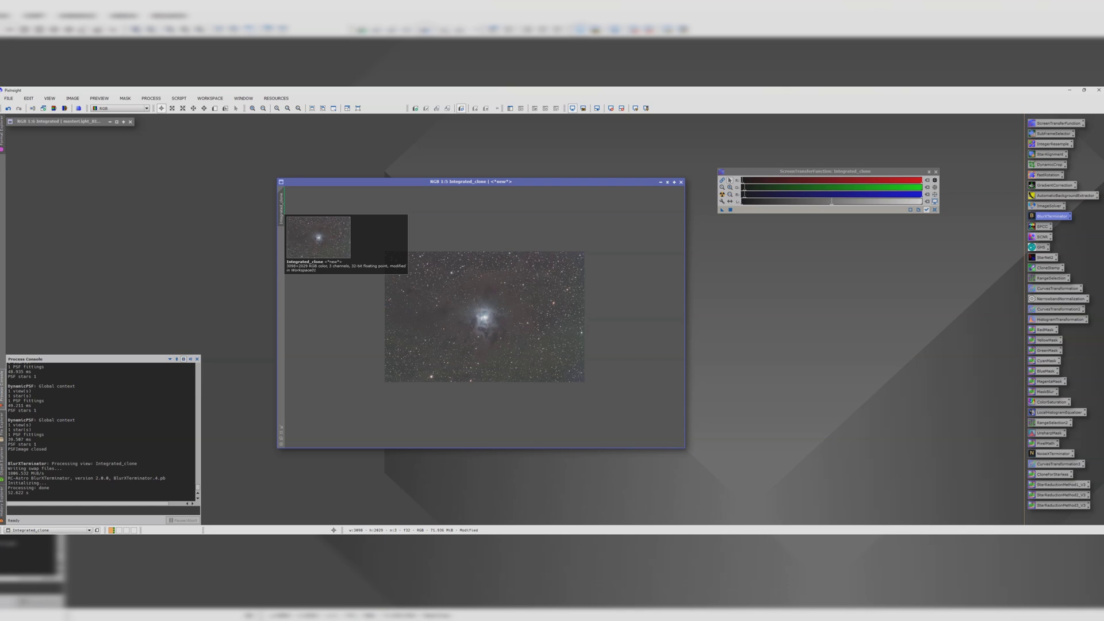
Enable SPCC graph generation and draw Preview01 on a patch of Integrated_clone.
drag(377, 180, 315, 163)
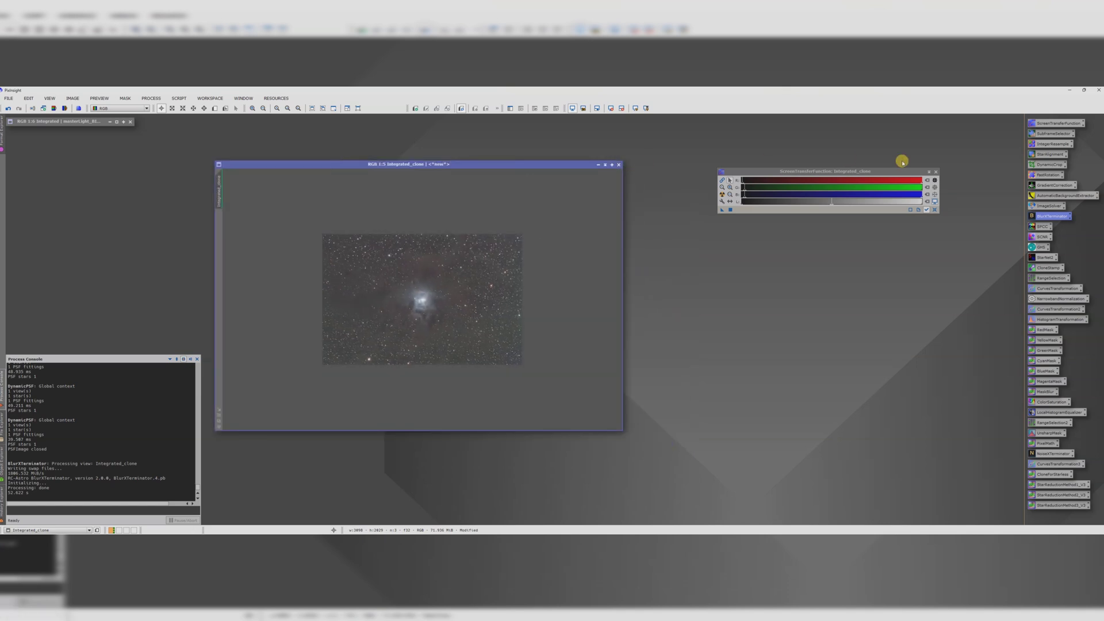
double_click(1042, 226)
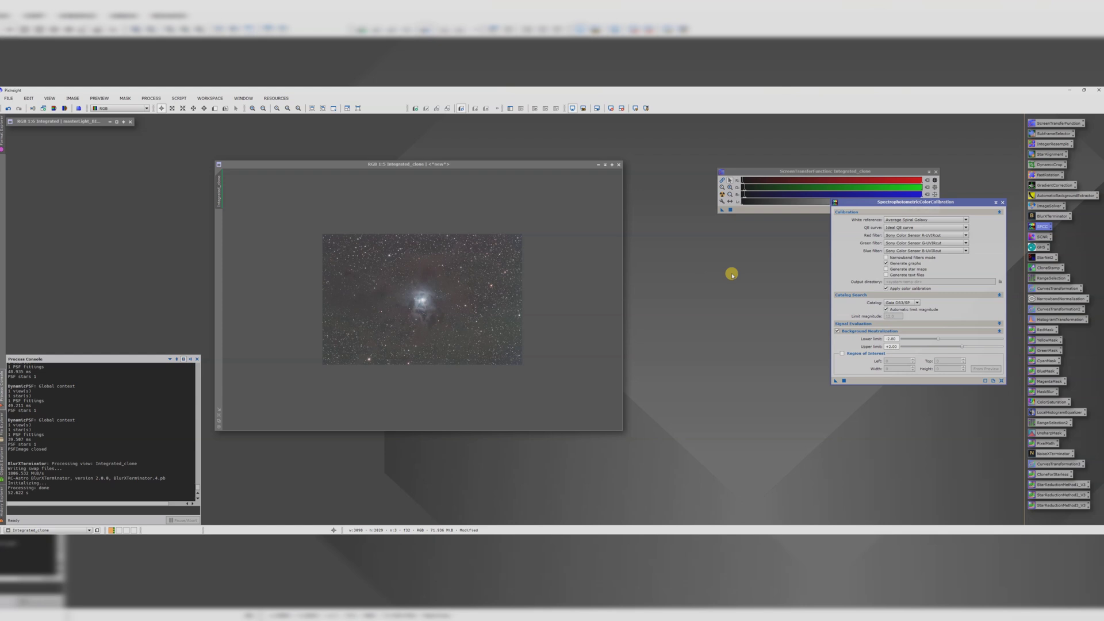
click(886, 263)
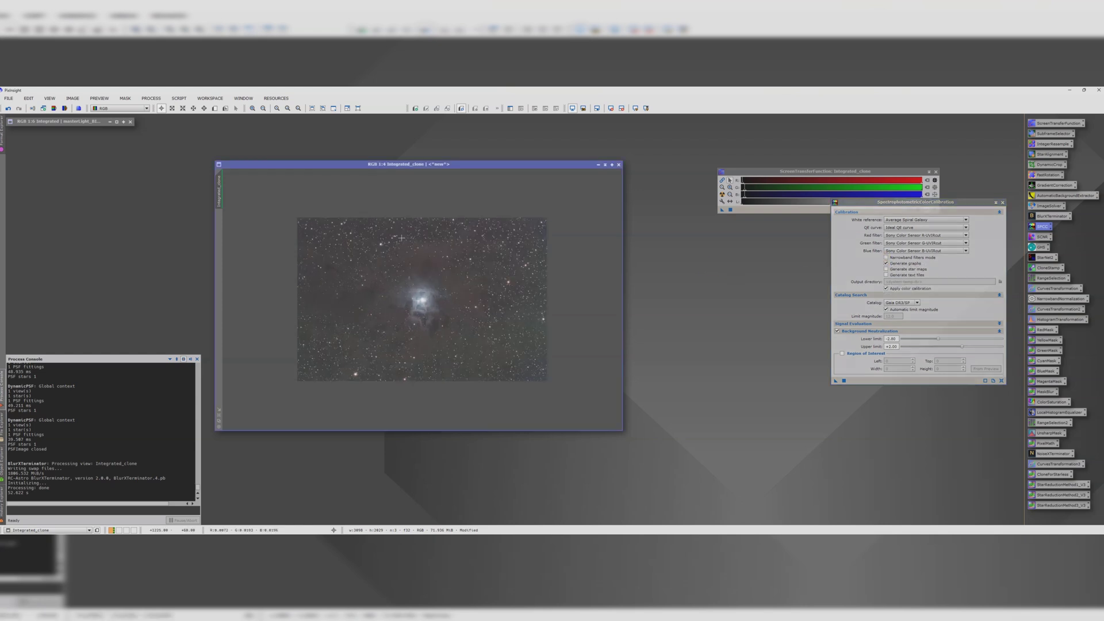
scroll(394, 229, up, 3)
drag(618, 258, 617, 239)
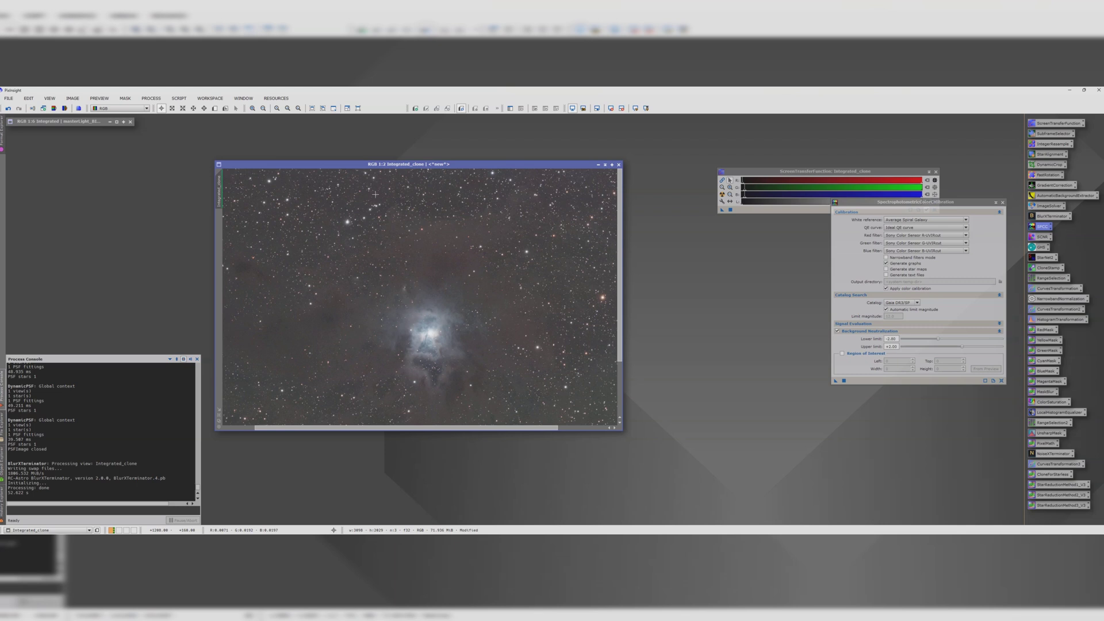
scroll(374, 196, up, 2)
drag(620, 192, 616, 174)
click(215, 108)
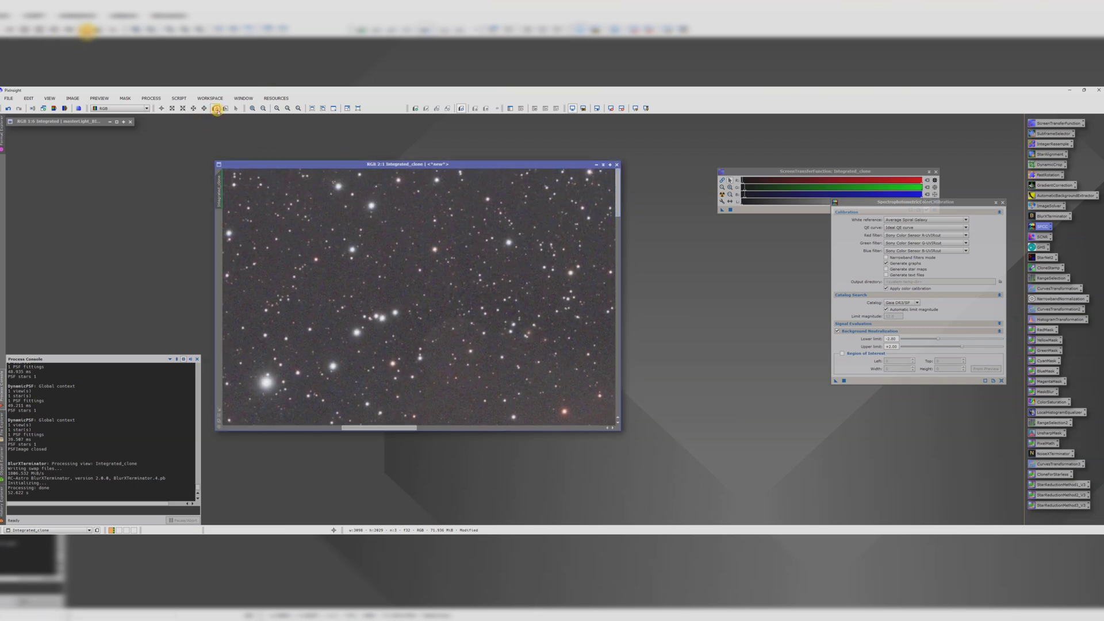
drag(403, 199, 427, 218)
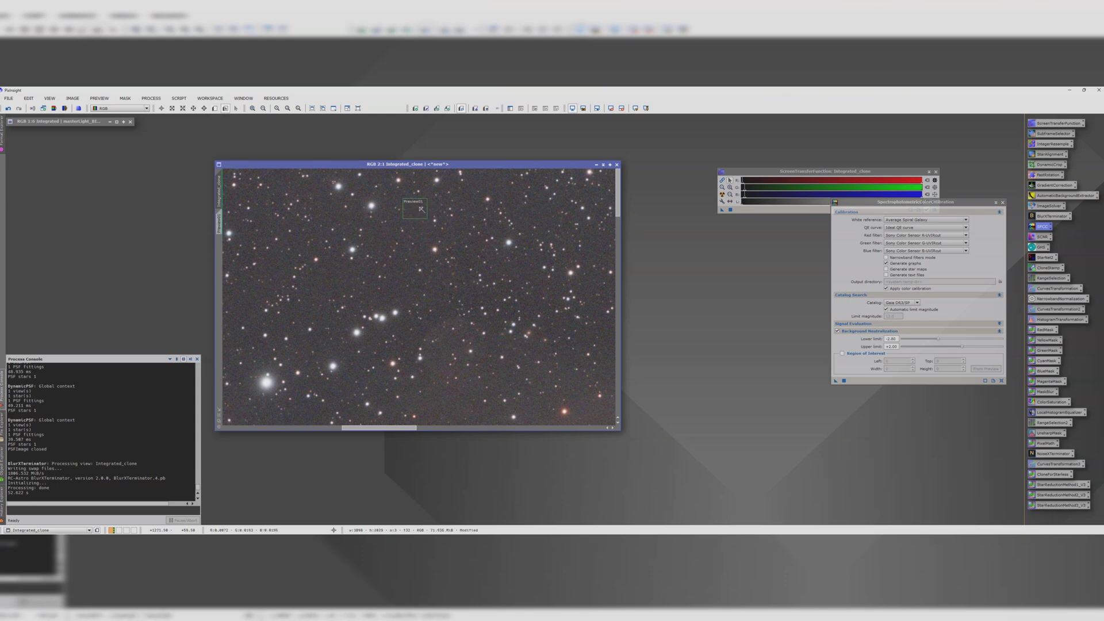
Set SPCC's background Region of Interest from Integrated_clone->Preview01.
click(843, 354)
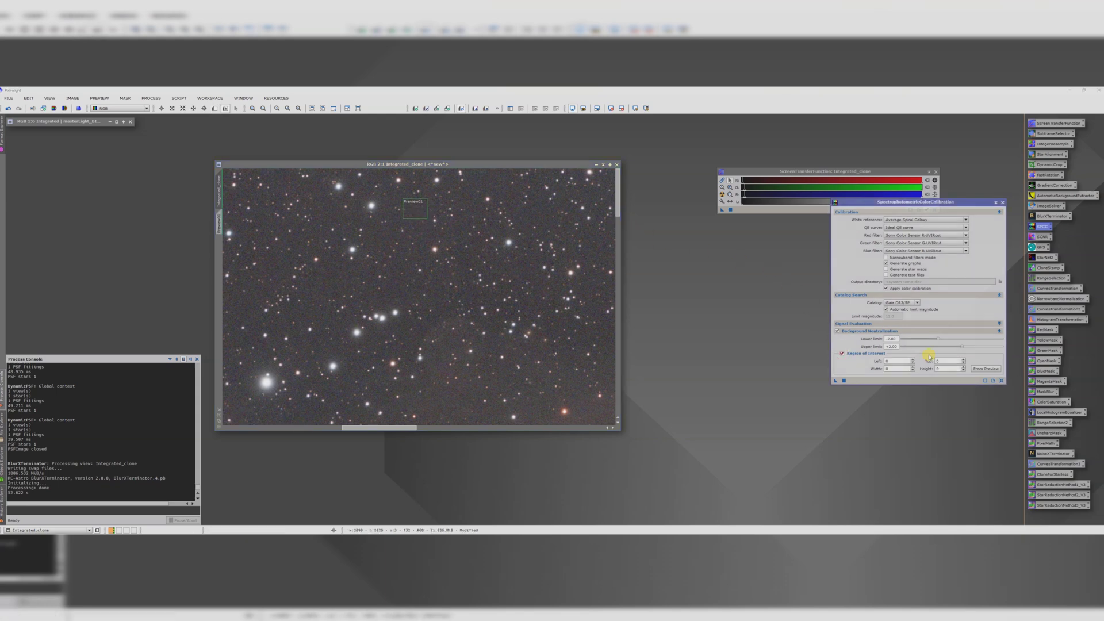
click(973, 371)
click(561, 307)
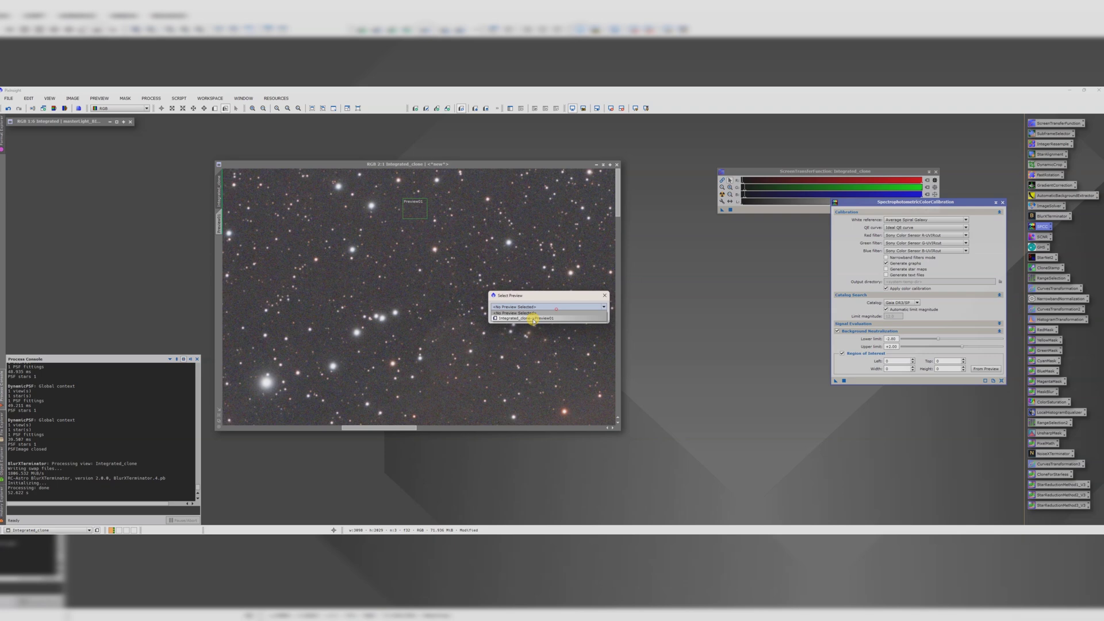
click(532, 319)
click(563, 317)
Apply SPCC to Integrated_clone, close the white balance graph, and auto-stretch with linked channels.
drag(836, 381, 526, 322)
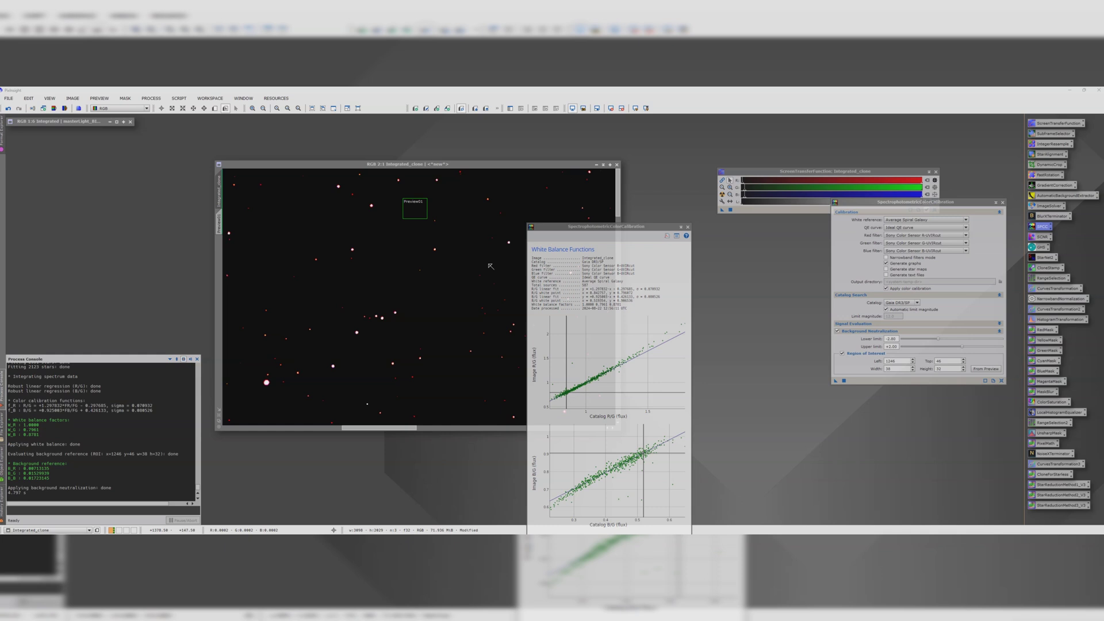
click(687, 227)
scroll(454, 258, down, 3)
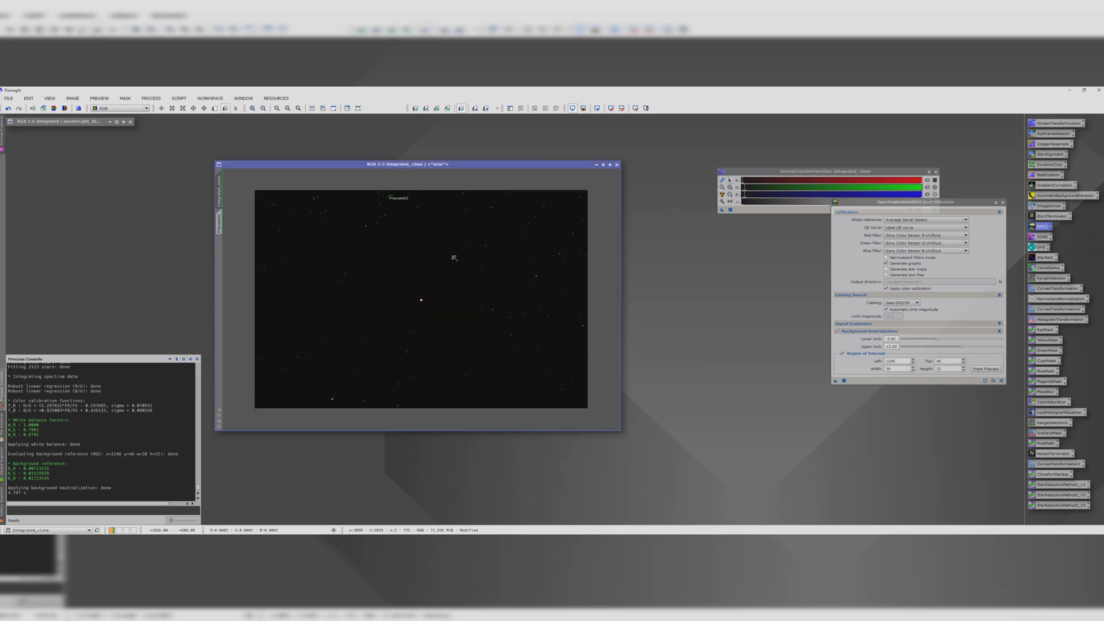
drag(750, 170, 690, 174)
click(664, 182)
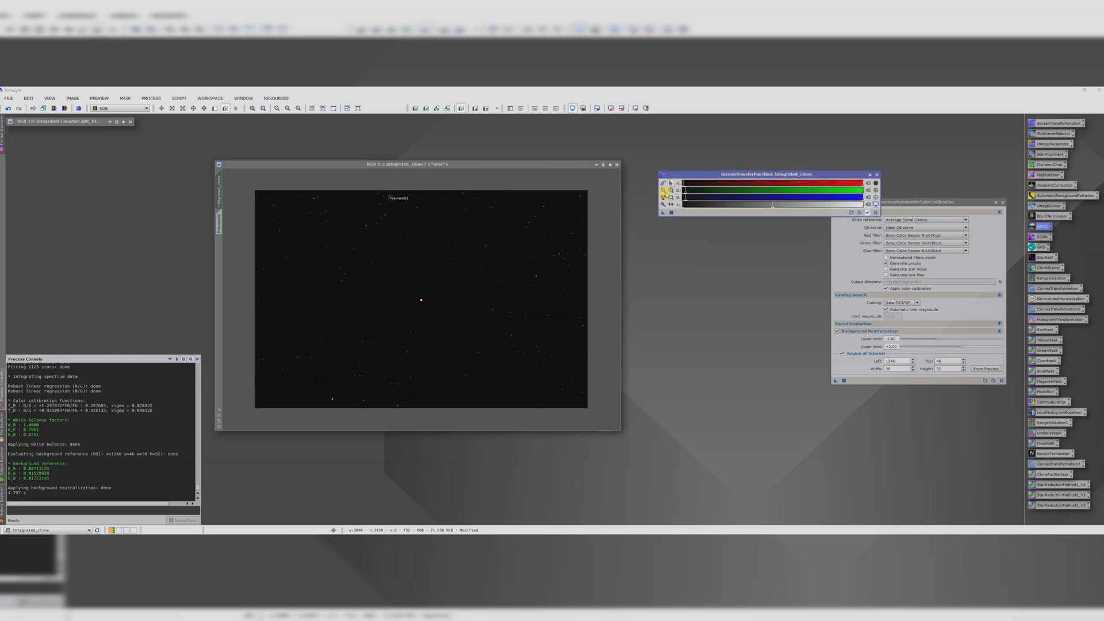
click(663, 197)
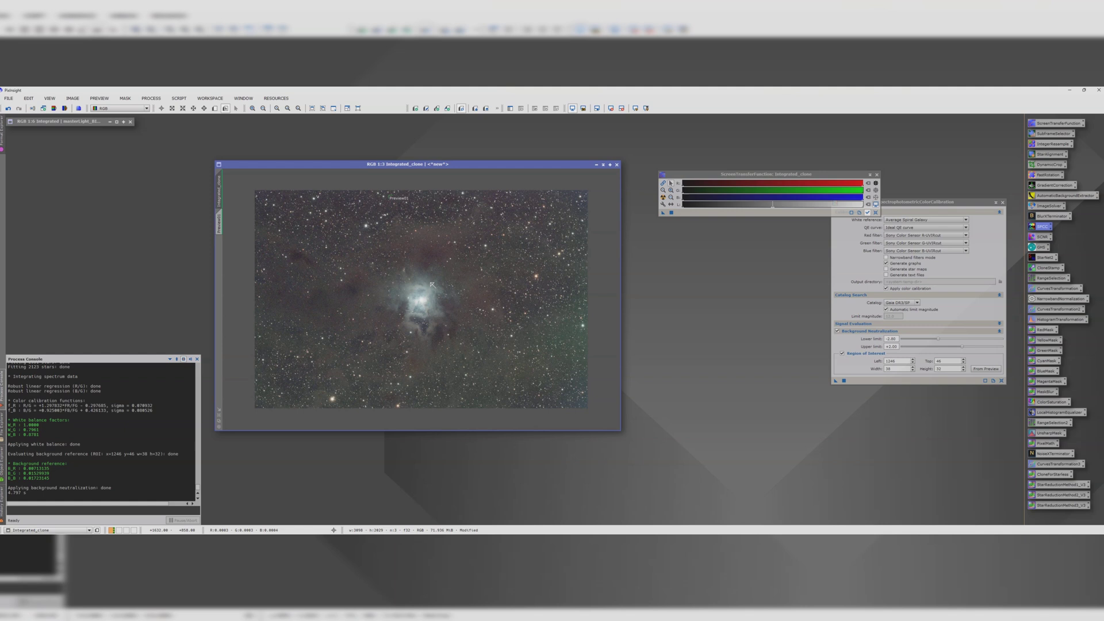
right_click(219, 223)
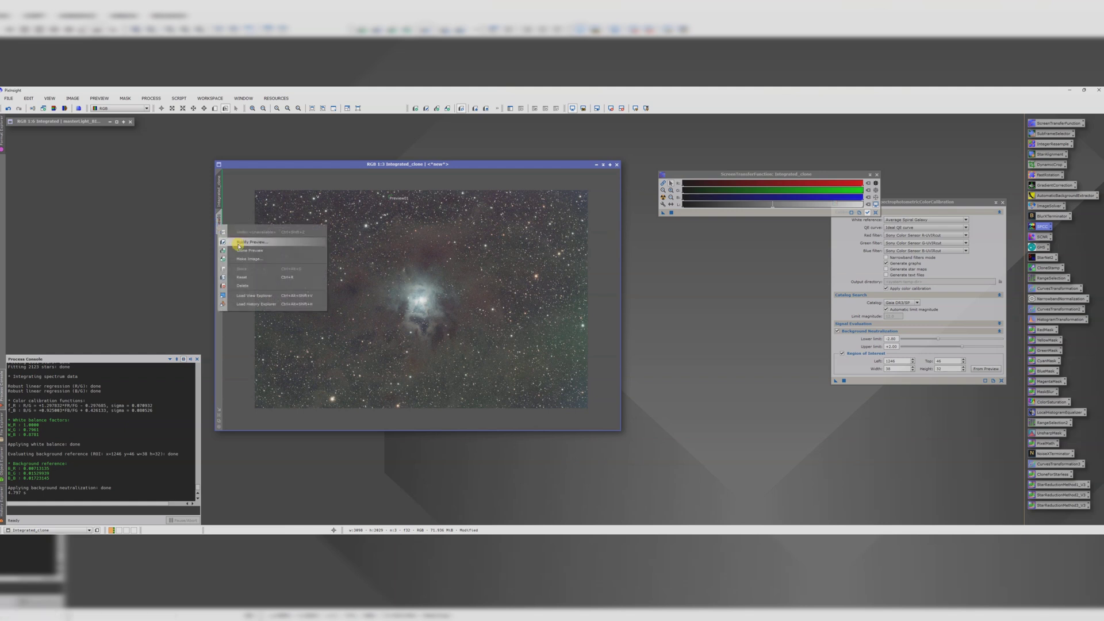
Delete Preview01, then apply SCNR Green removal at amount 1.00 to Integrated_clone.
click(244, 286)
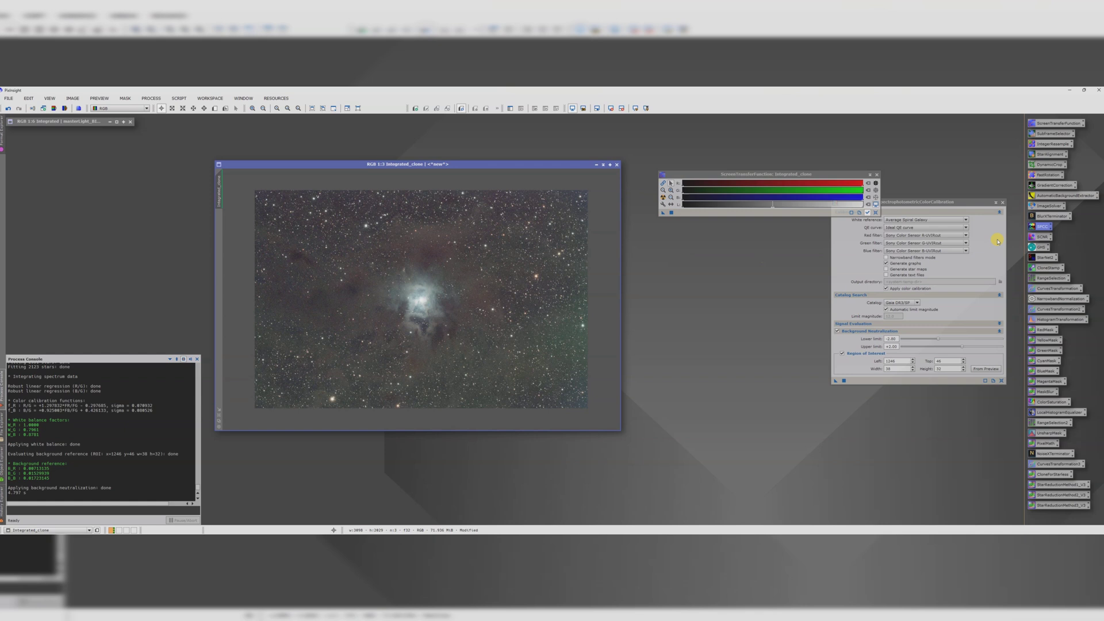
double_click(1042, 236)
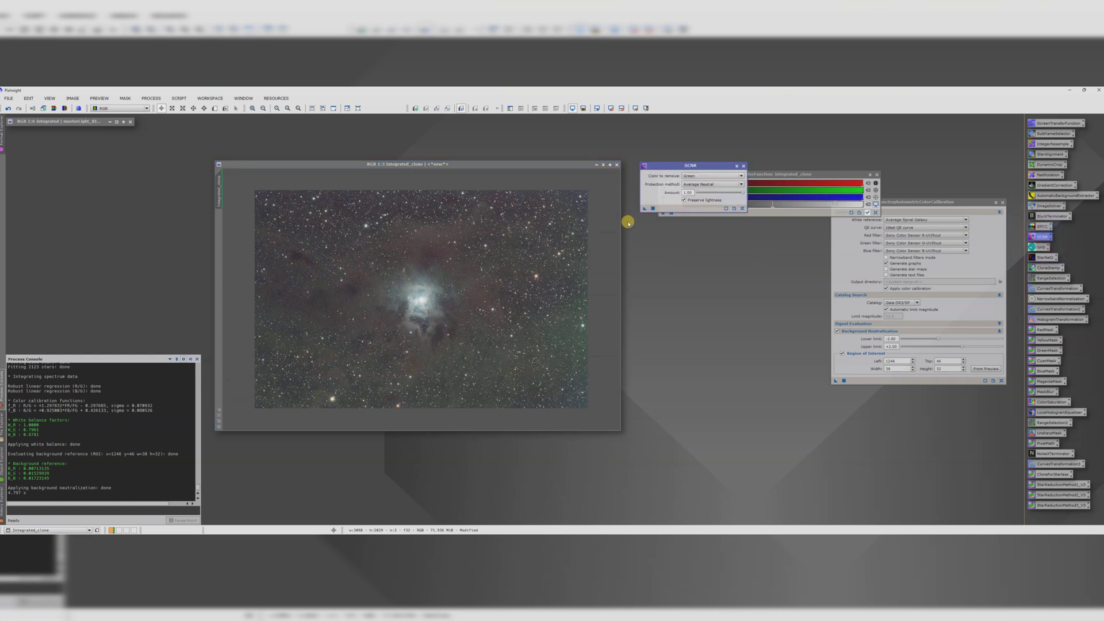
drag(645, 211, 476, 288)
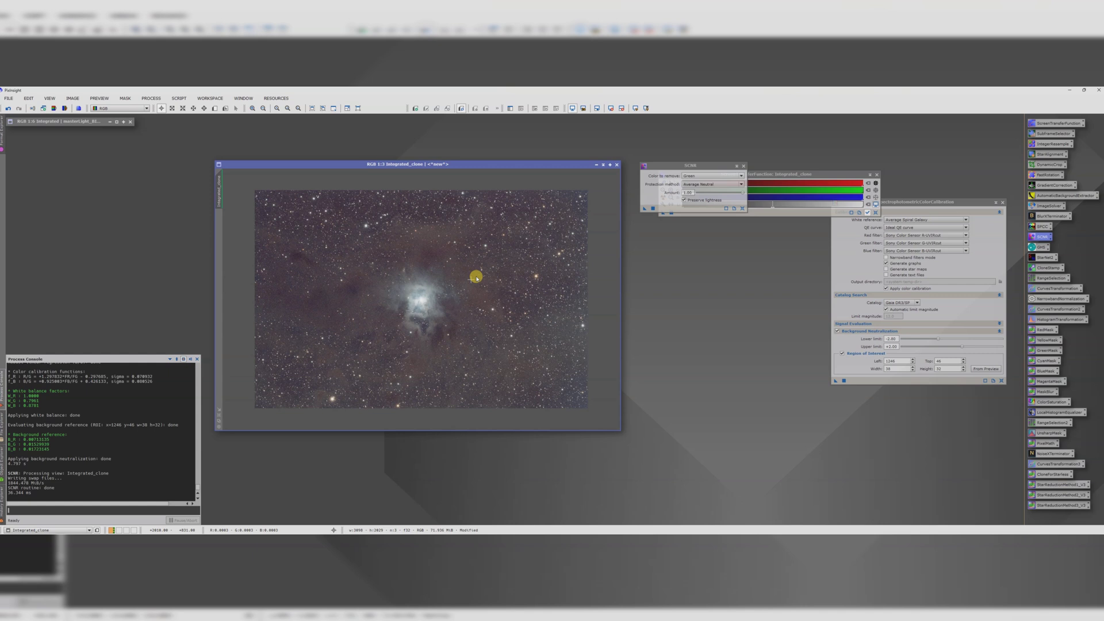
click(743, 166)
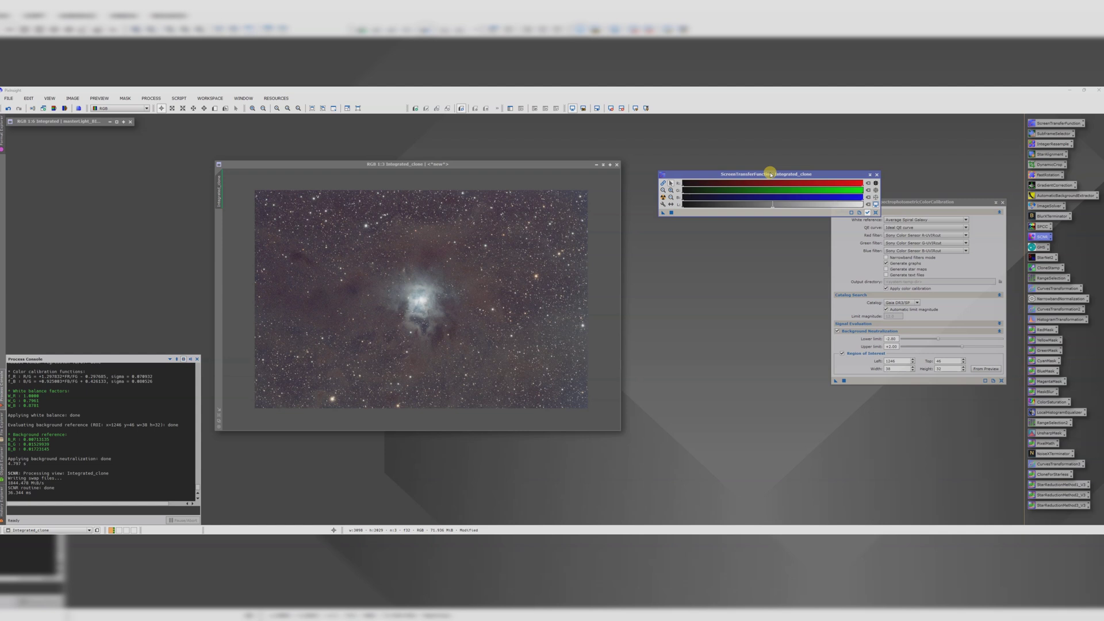
Rename the green-corrected image to SCNR.
drag(770, 173, 776, 142)
drag(459, 164, 521, 163)
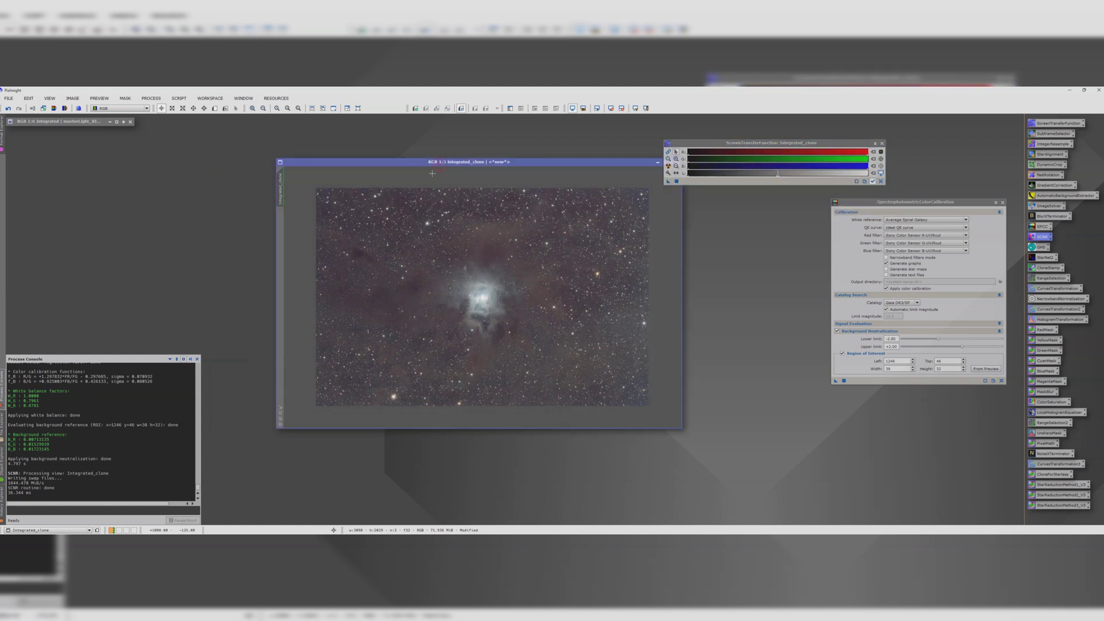
double_click(278, 185)
text(SC)
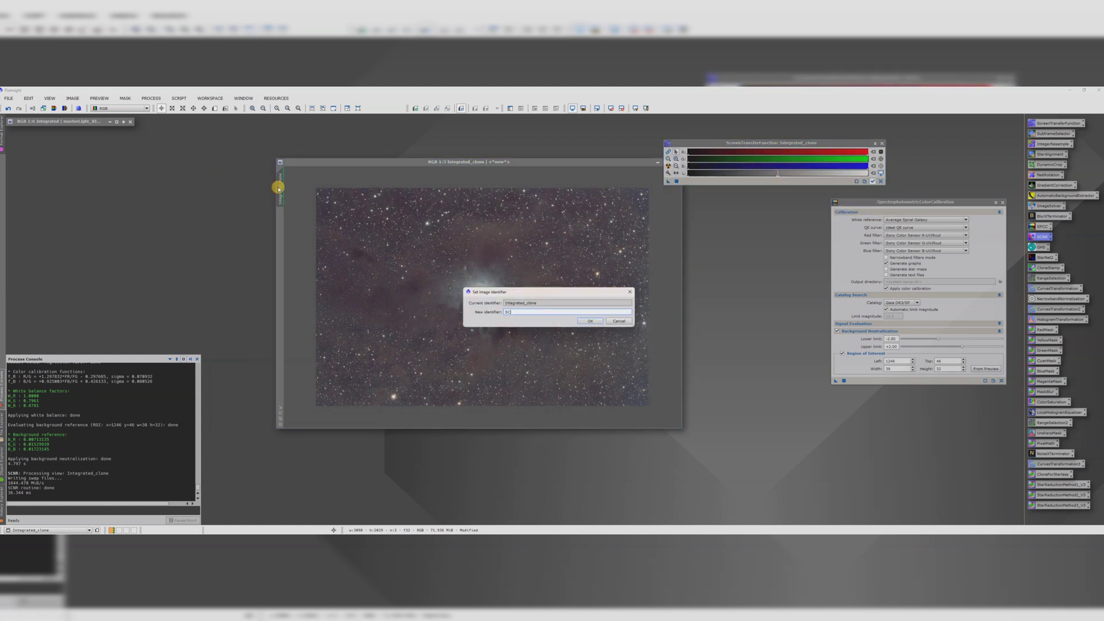
text(NR)
key(Return)
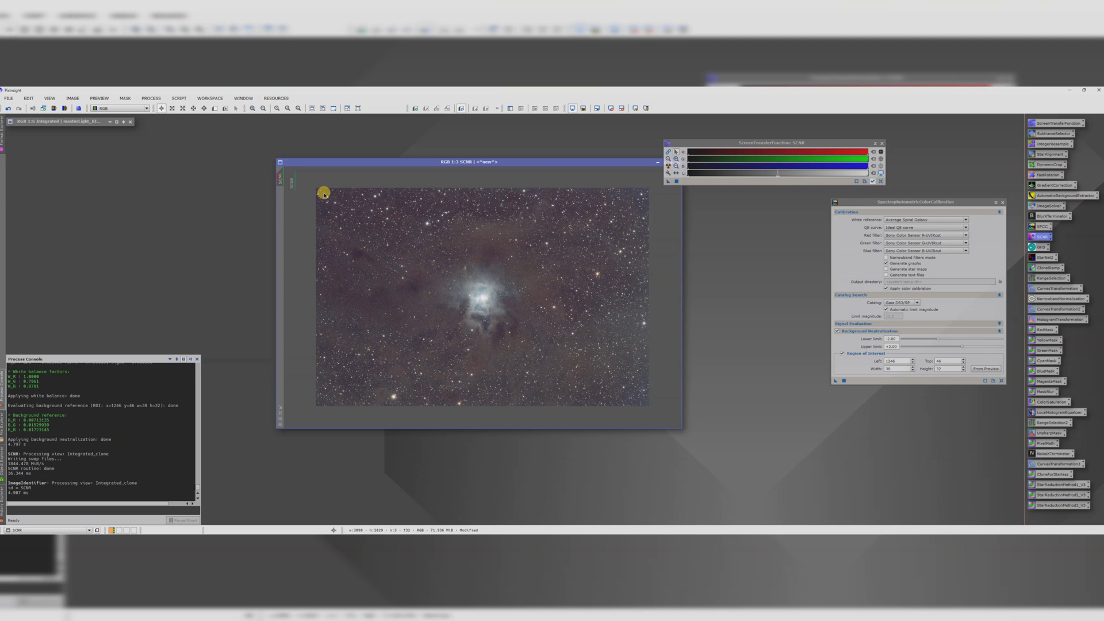
Clone SCNR, iconize the original, close SPCC, and enlarge the SCNR_clone window.
drag(607, 161, 478, 167)
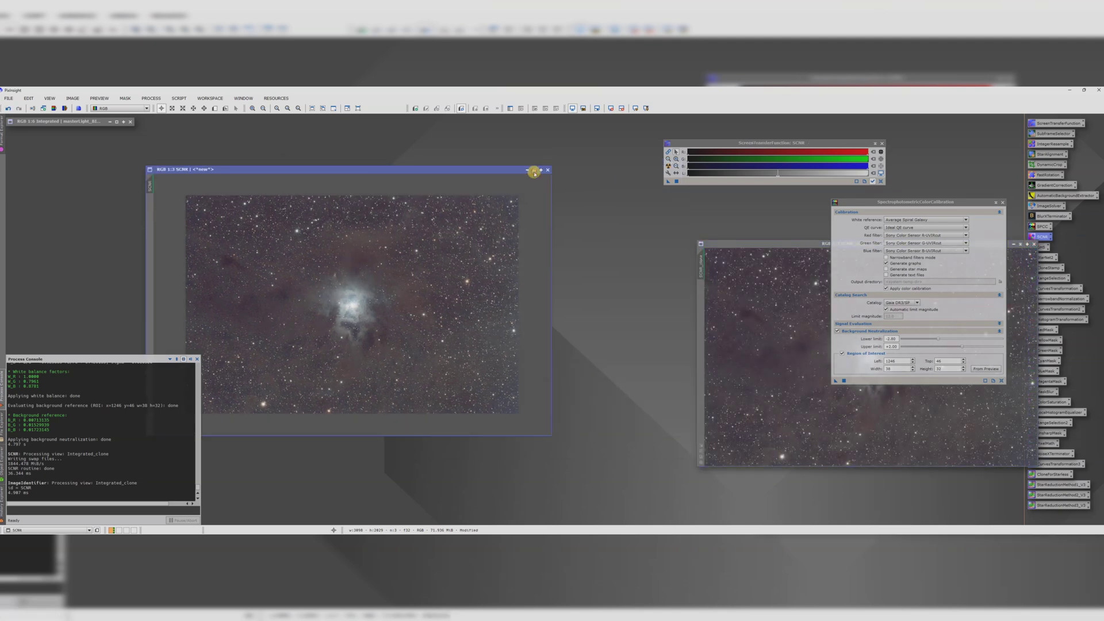
click(529, 168)
drag(360, 293, 65, 130)
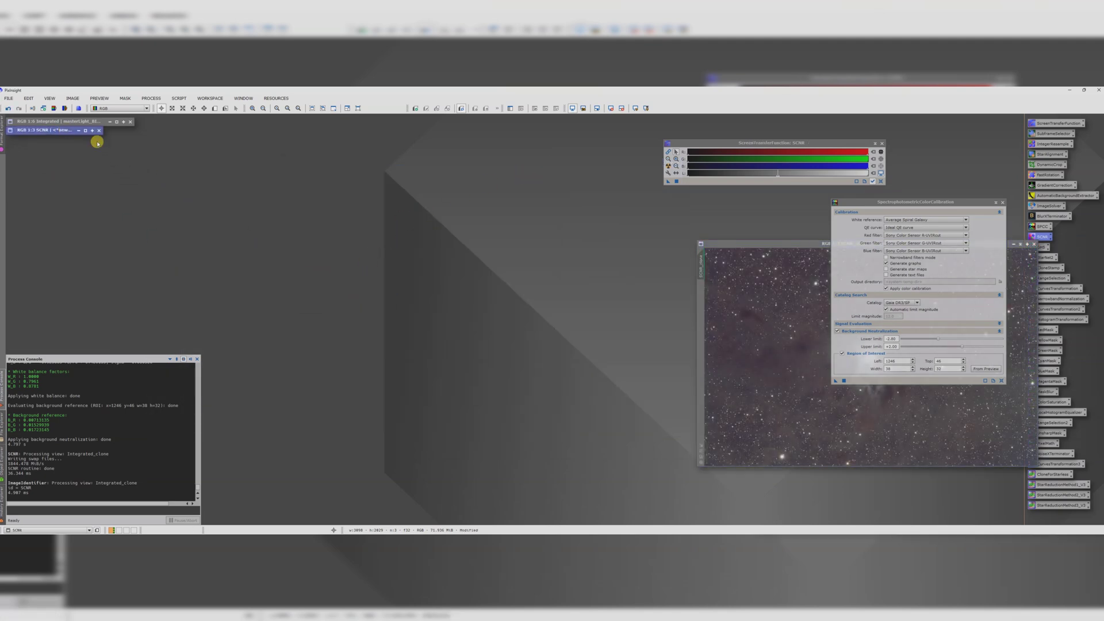
drag(725, 244, 396, 219)
click(1002, 203)
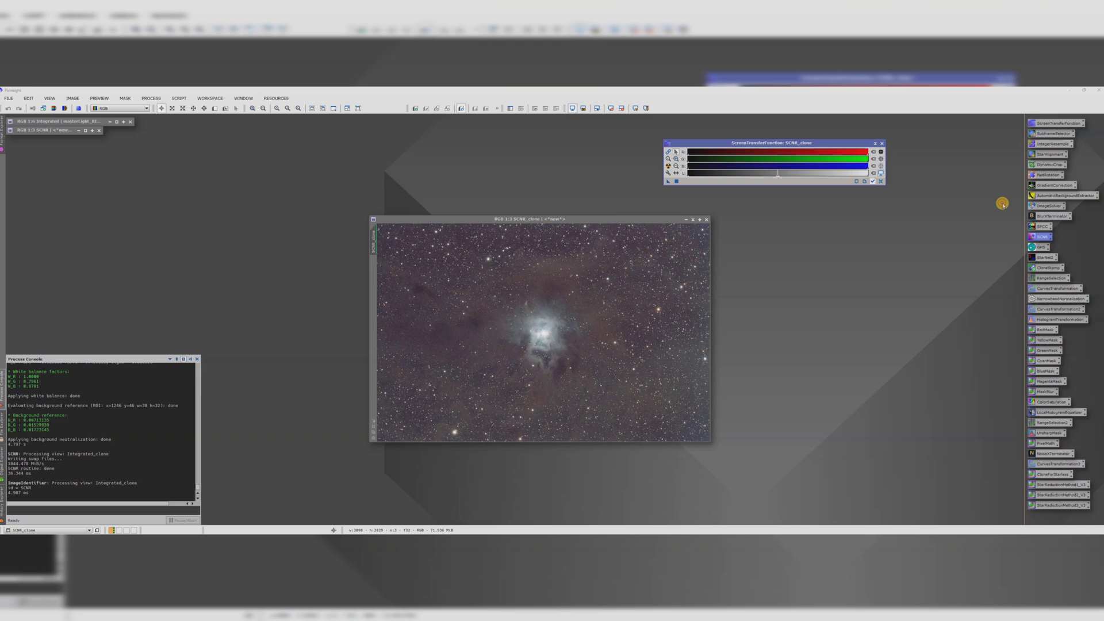
drag(495, 217, 417, 169)
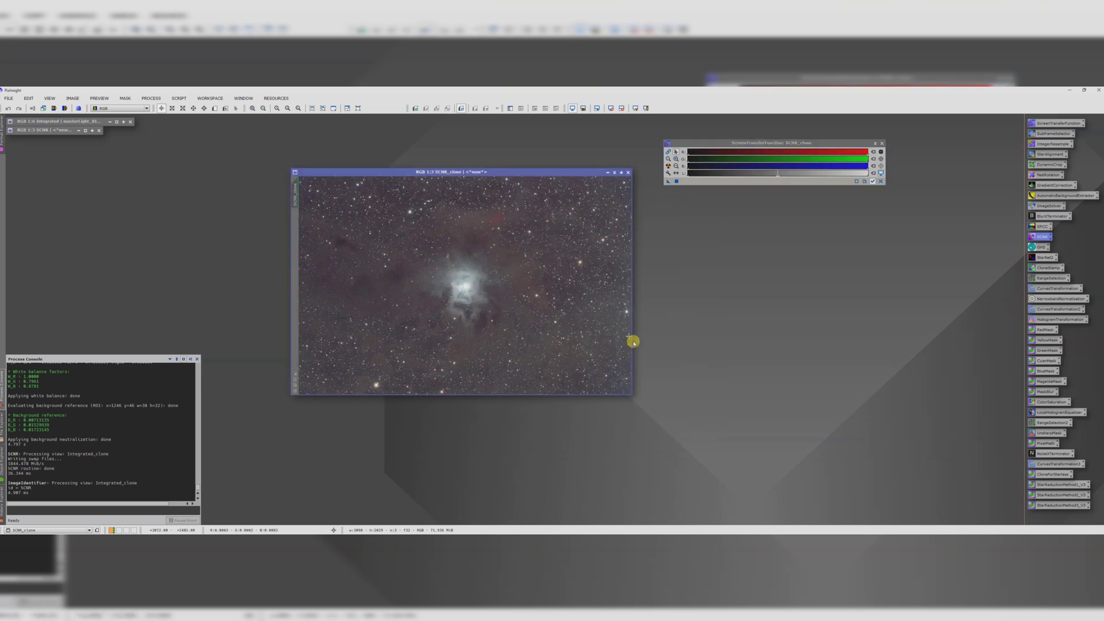
drag(632, 394, 764, 452)
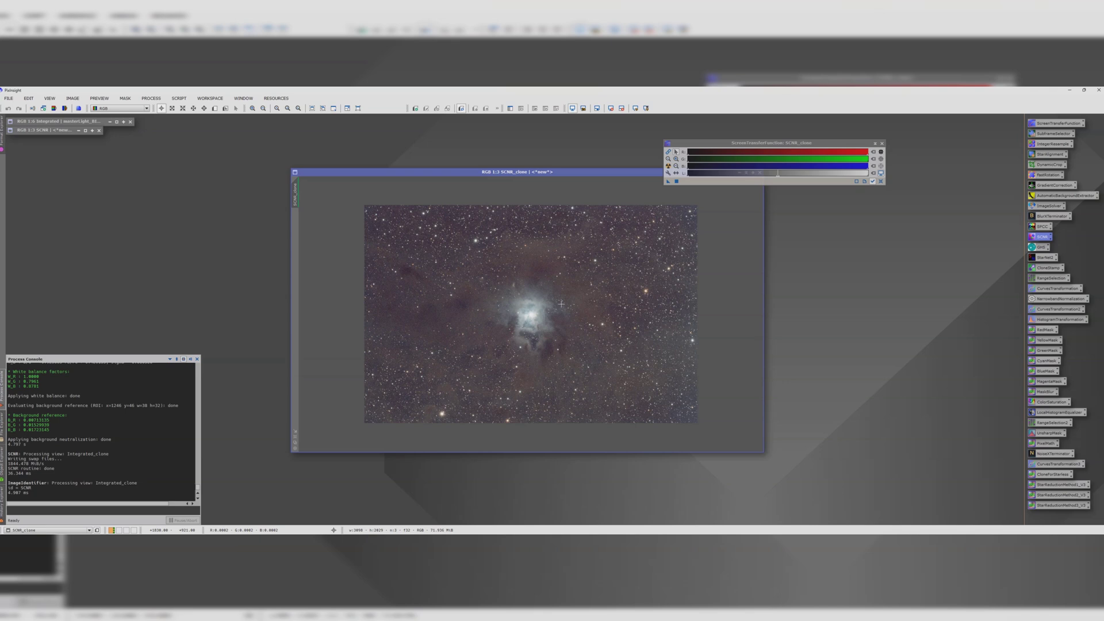
scroll(528, 314, up, 3)
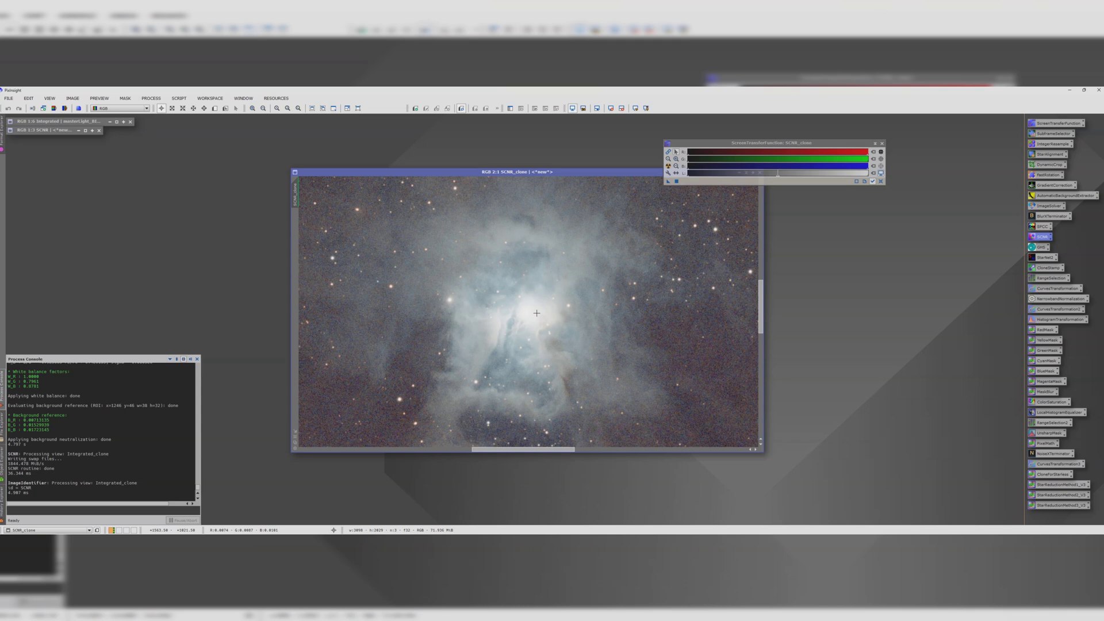
scroll(544, 311, down, 3)
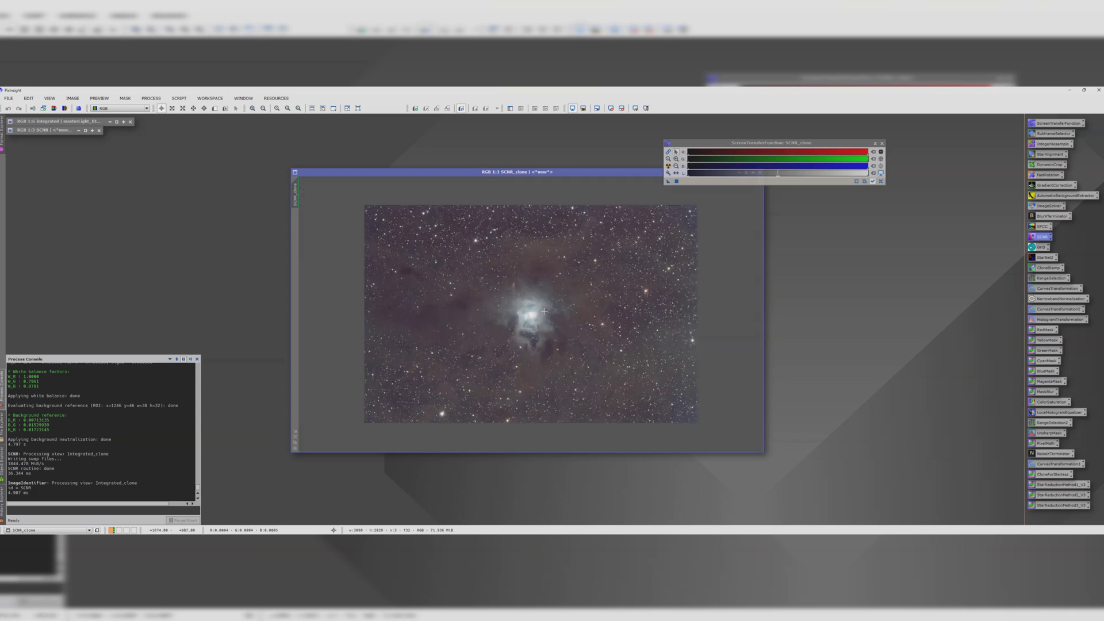
Reset SCNR_clone's screen stretch and show a GHS real-time preview.
double_click(1040, 247)
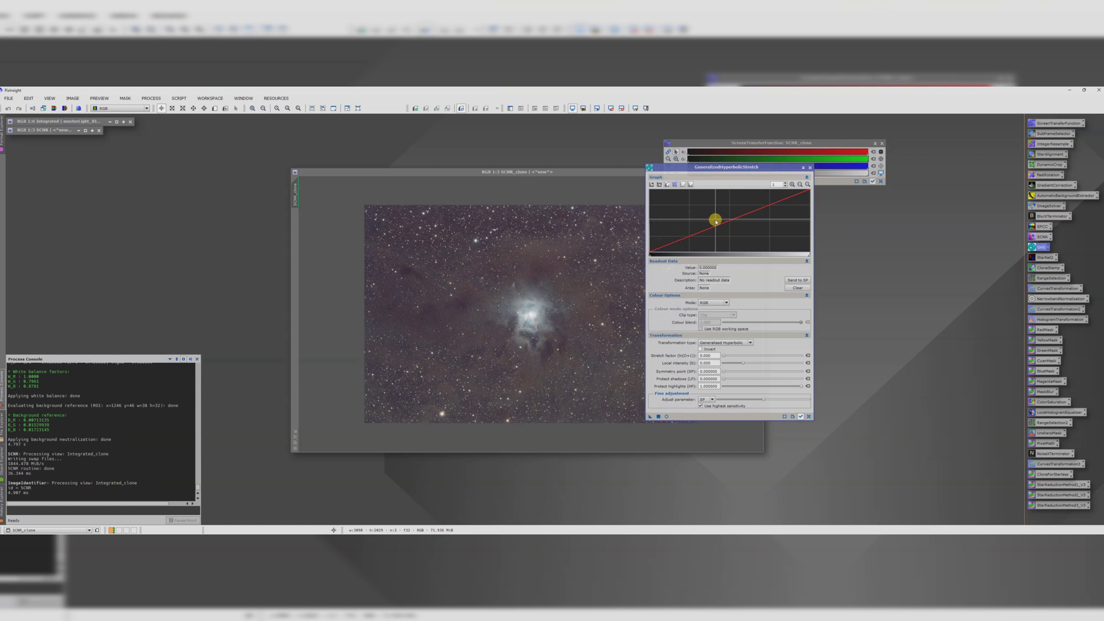
drag(598, 173, 483, 191)
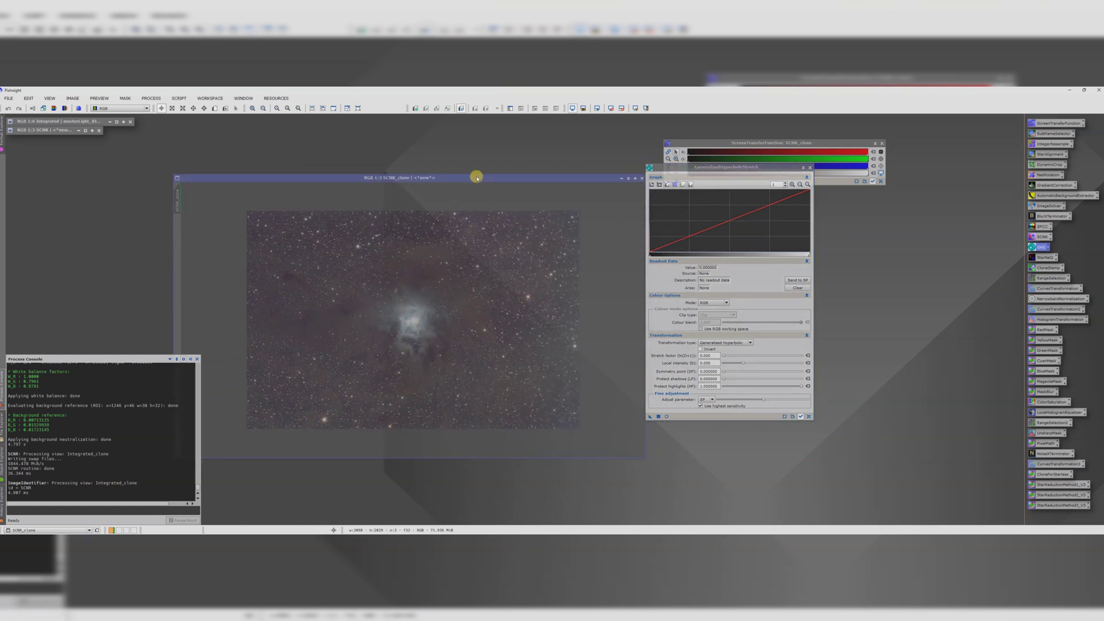
drag(476, 177, 472, 174)
click(610, 110)
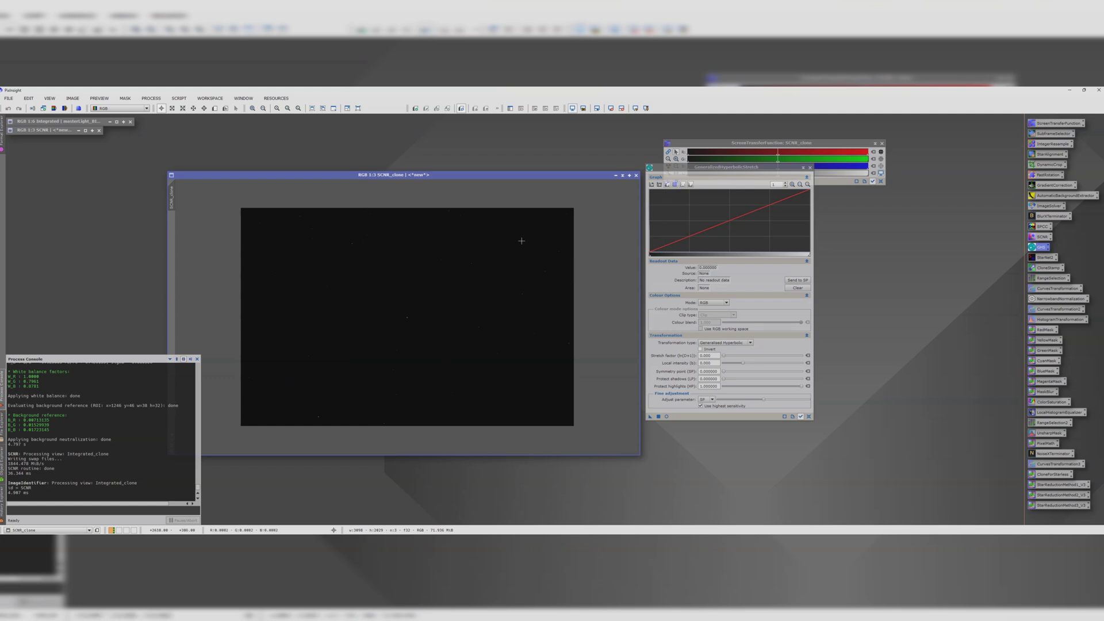
click(667, 417)
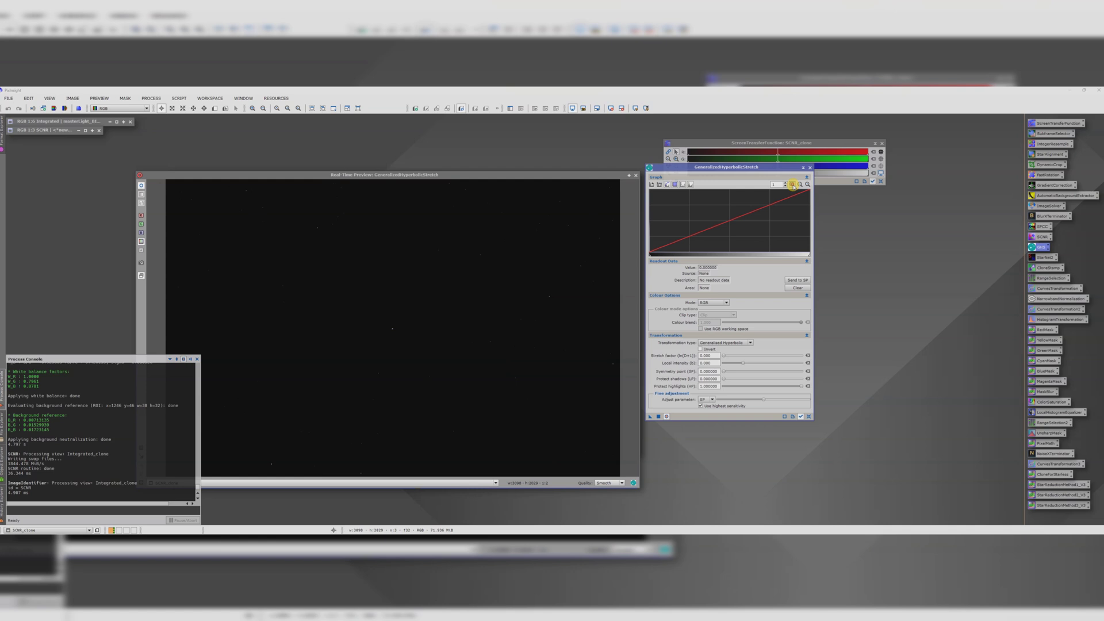
Apply GHS with raised stretch factor, local intensity 1.890 and symmetry point 0.000244.
drag(724, 358, 756, 362)
drag(724, 356, 751, 352)
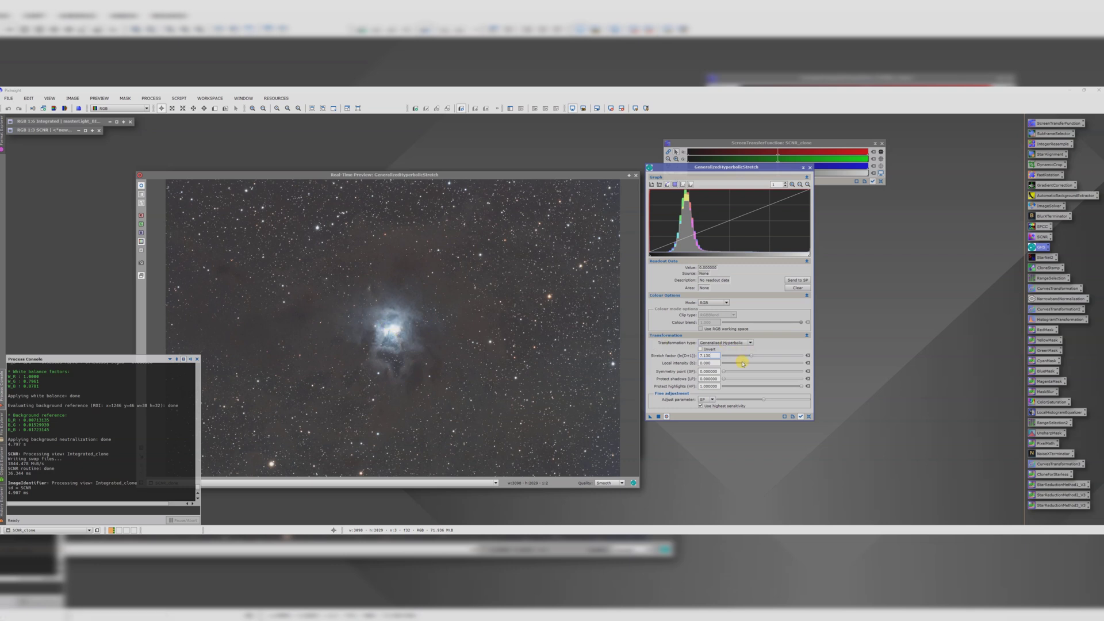
drag(743, 365, 750, 364)
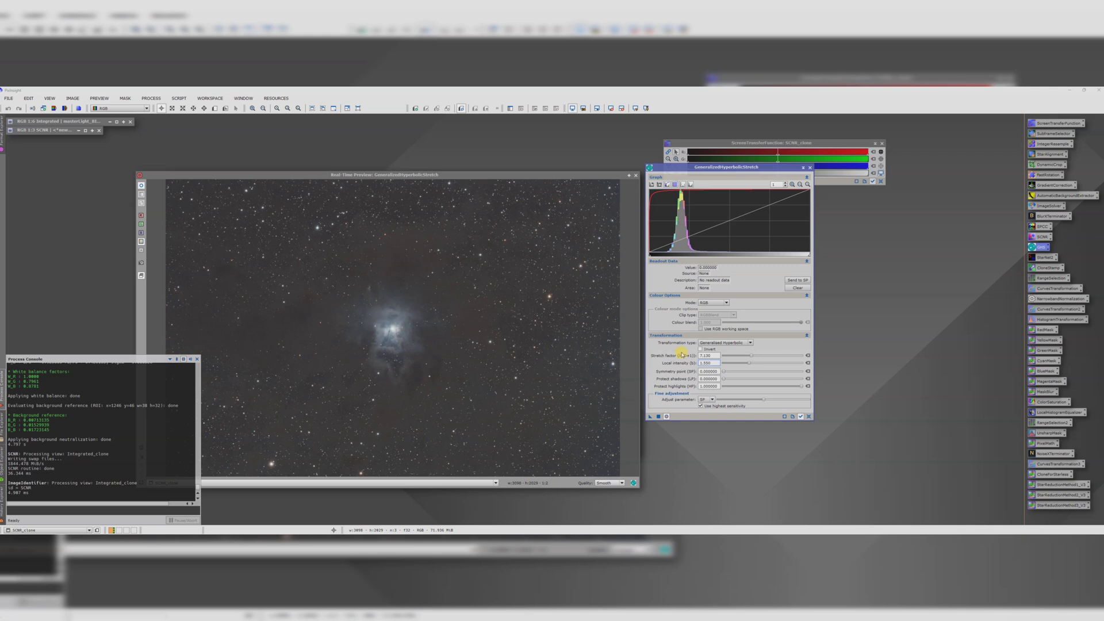
drag(764, 399, 783, 399)
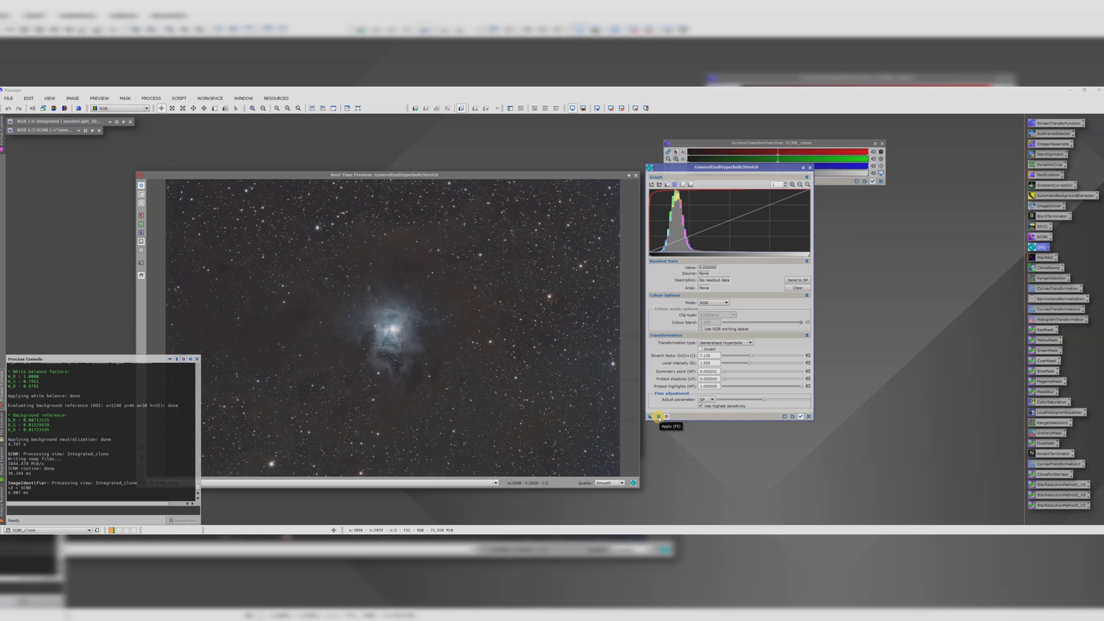
click(659, 417)
Apply a second GHS pass (symmetry point 0.170000, stretch factor 0.920), then close GHS and its preview.
click(810, 417)
mouse_move(723, 356)
mouse_down()
mouse_move(742, 365)
mouse_move(726, 358)
mouse_up()
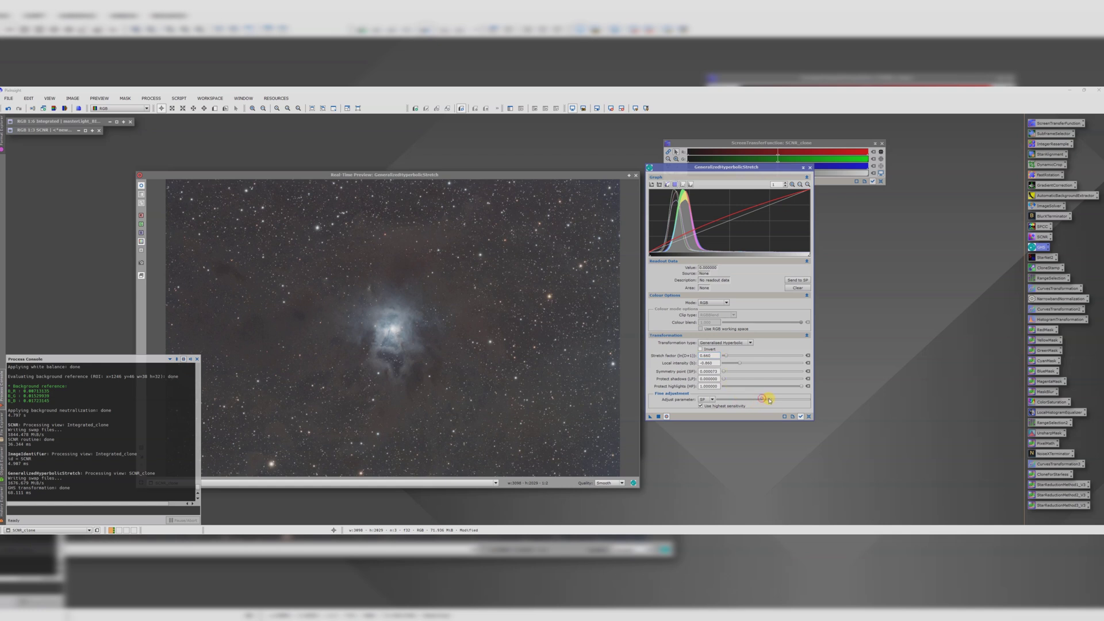
mouse_move(769, 399)
mouse_down()
mouse_move(785, 401)
mouse_move(728, 397)
mouse_move(780, 399)
mouse_up()
text(0.06)
key(Return)
drag(729, 374, 736, 373)
text(15)
key(Return)
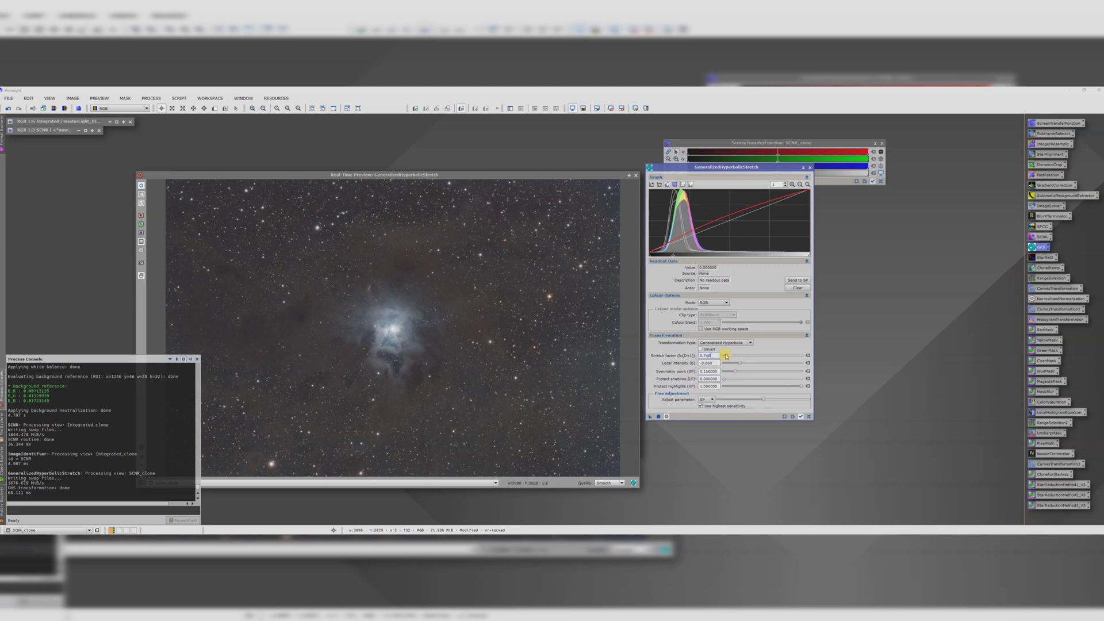
drag(726, 356, 725, 356)
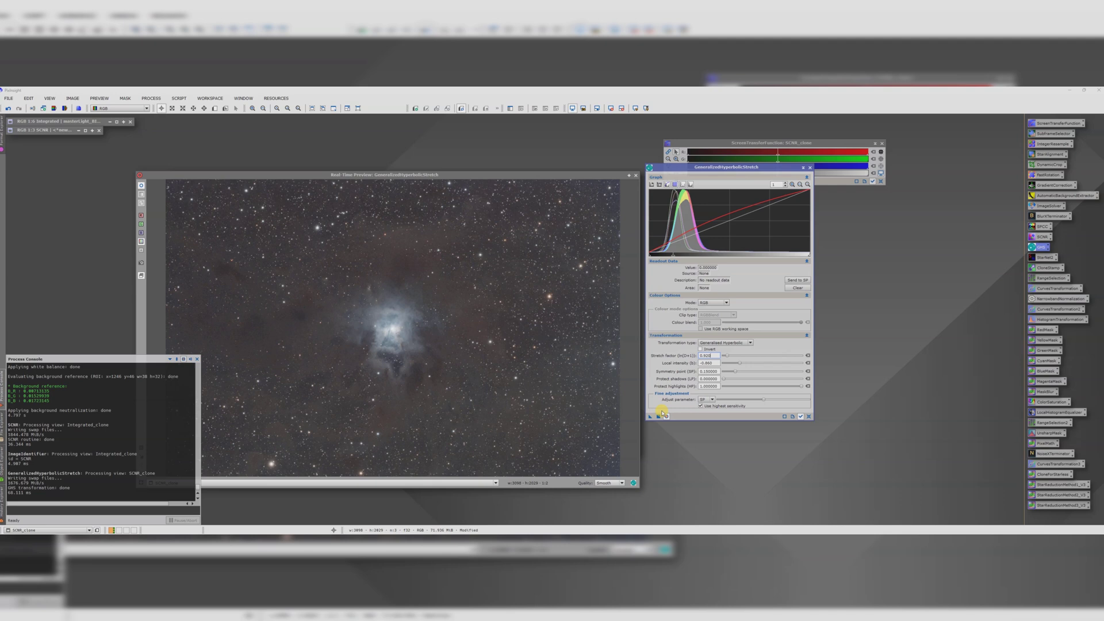
click(659, 416)
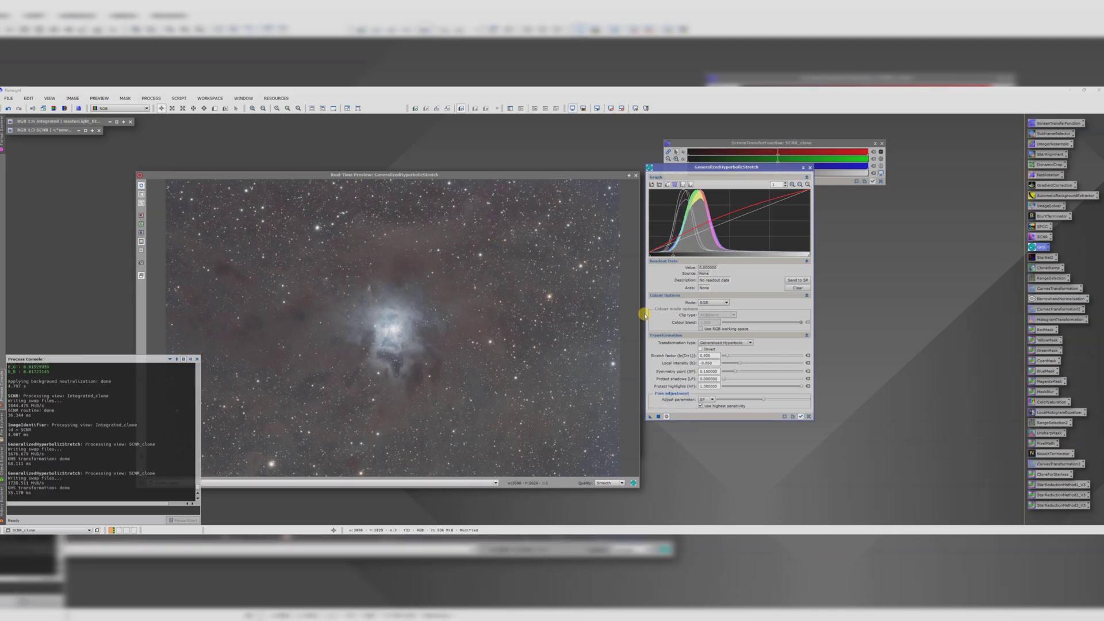
click(809, 166)
click(636, 175)
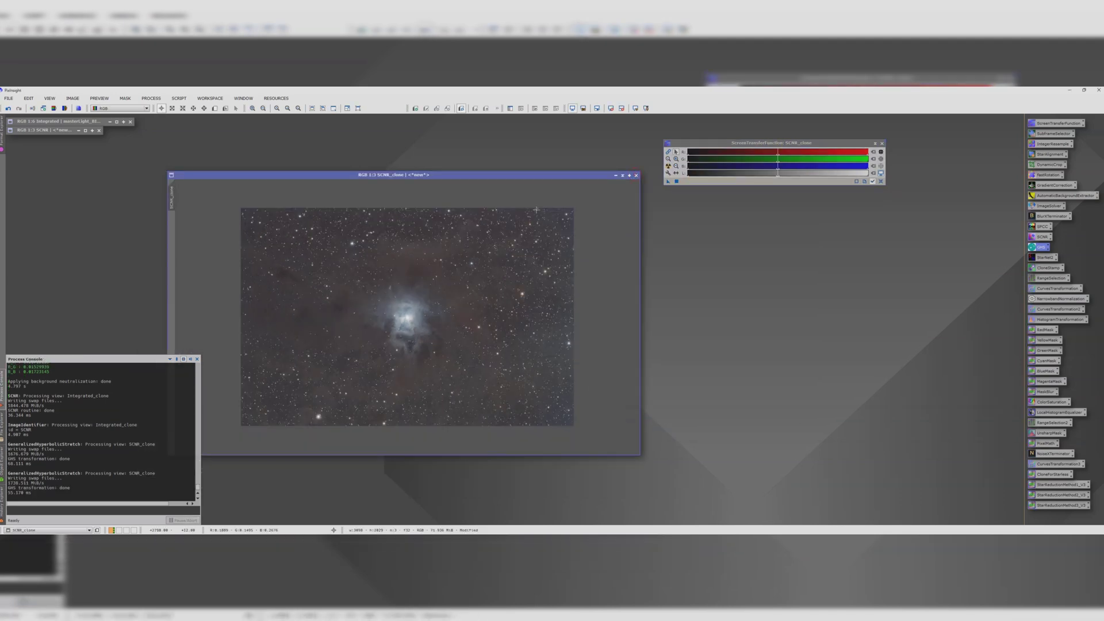
Rename the stretched image to GHS.
drag(396, 176, 510, 174)
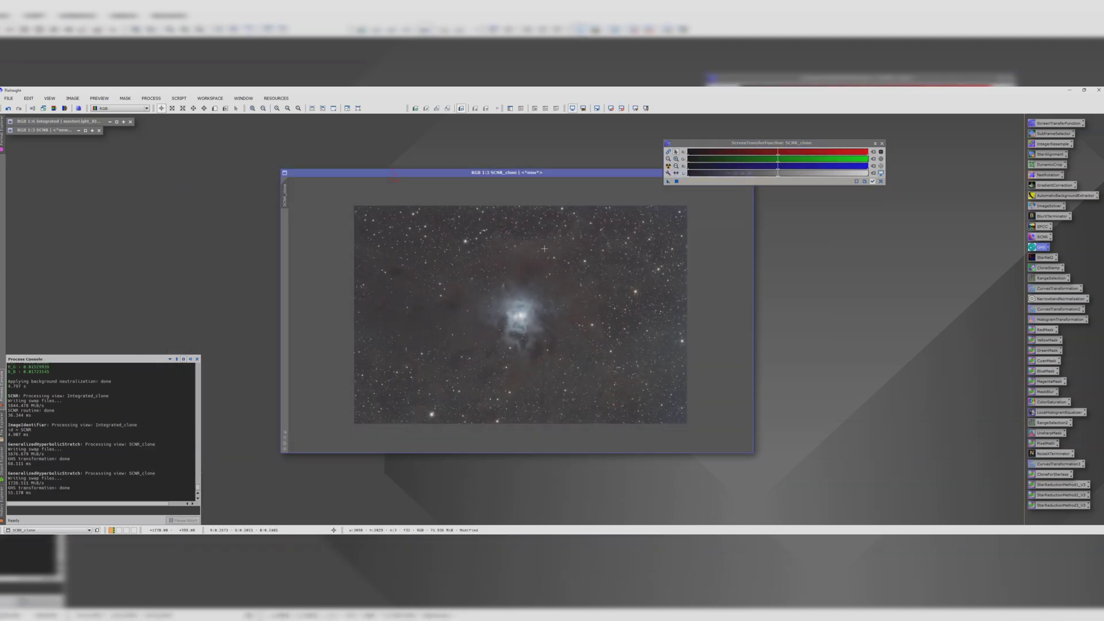
double_click(285, 202)
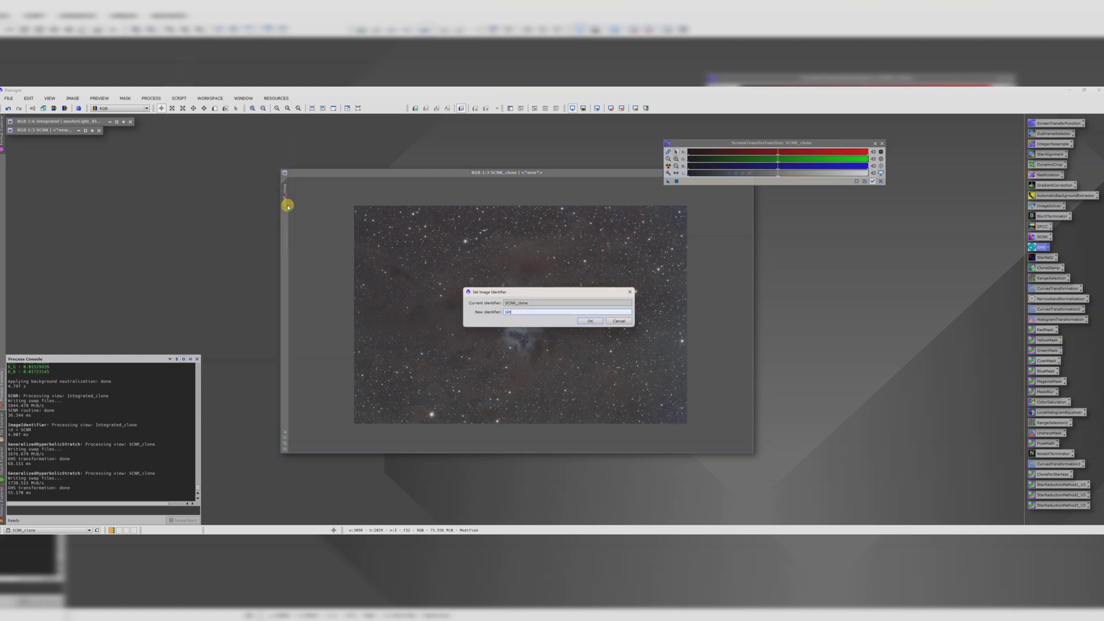
key(Return)
Duplicate GHS as GHS_clone and iconize the original GHS.
drag(284, 188, 821, 278)
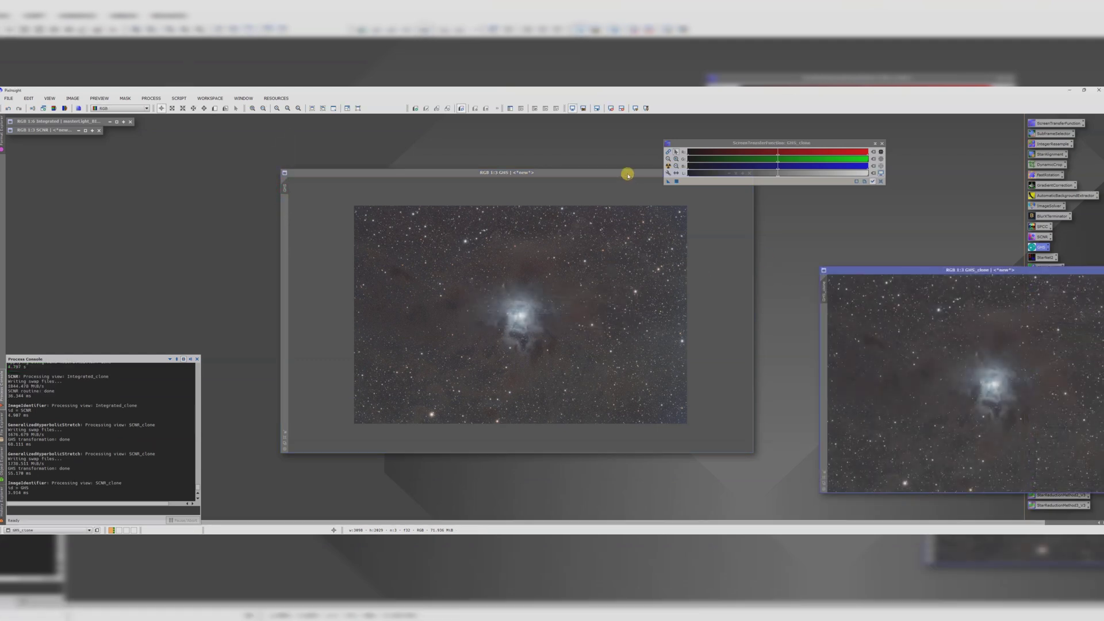
drag(628, 172, 453, 175)
click(561, 178)
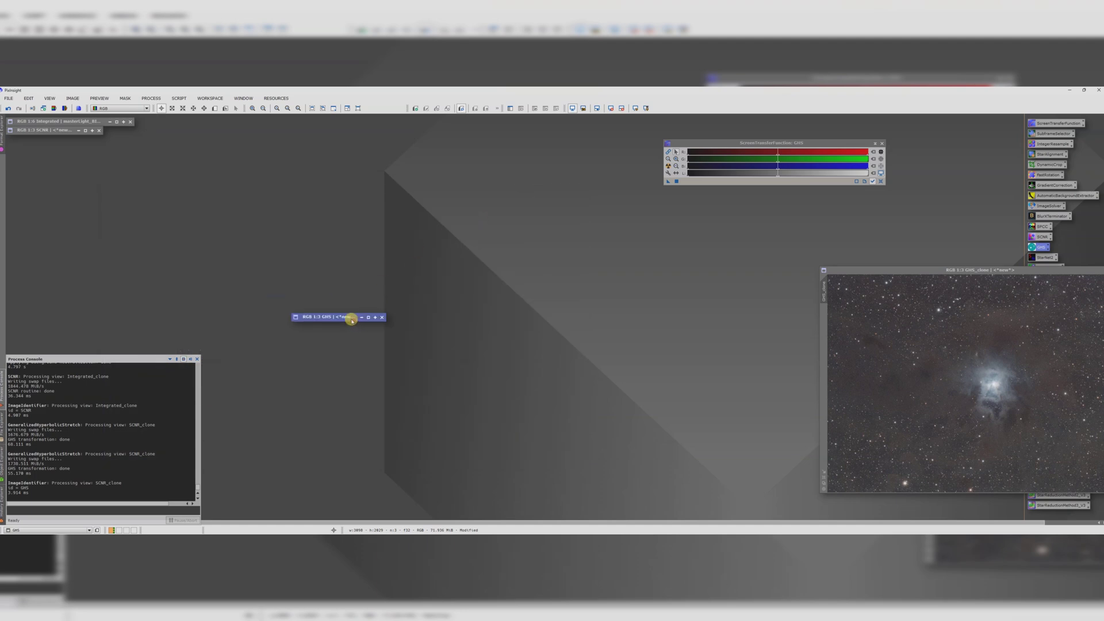
drag(352, 317, 66, 139)
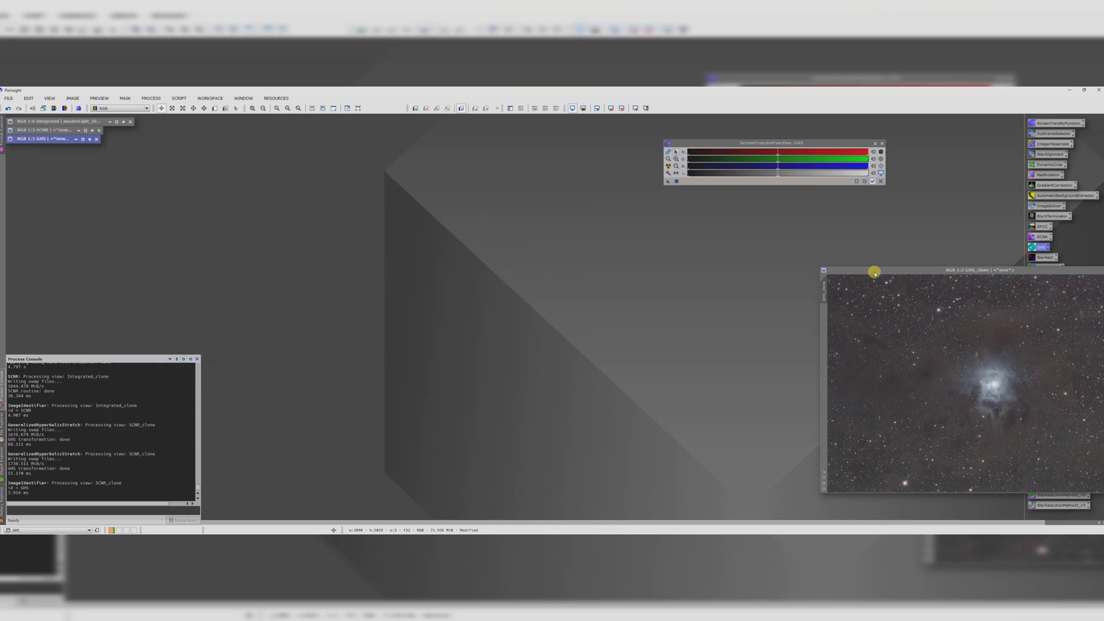
Center GHS_clone in the workspace and duplicate it as GHS_clone_clone.
drag(875, 270, 353, 205)
scroll(409, 287, down, 1)
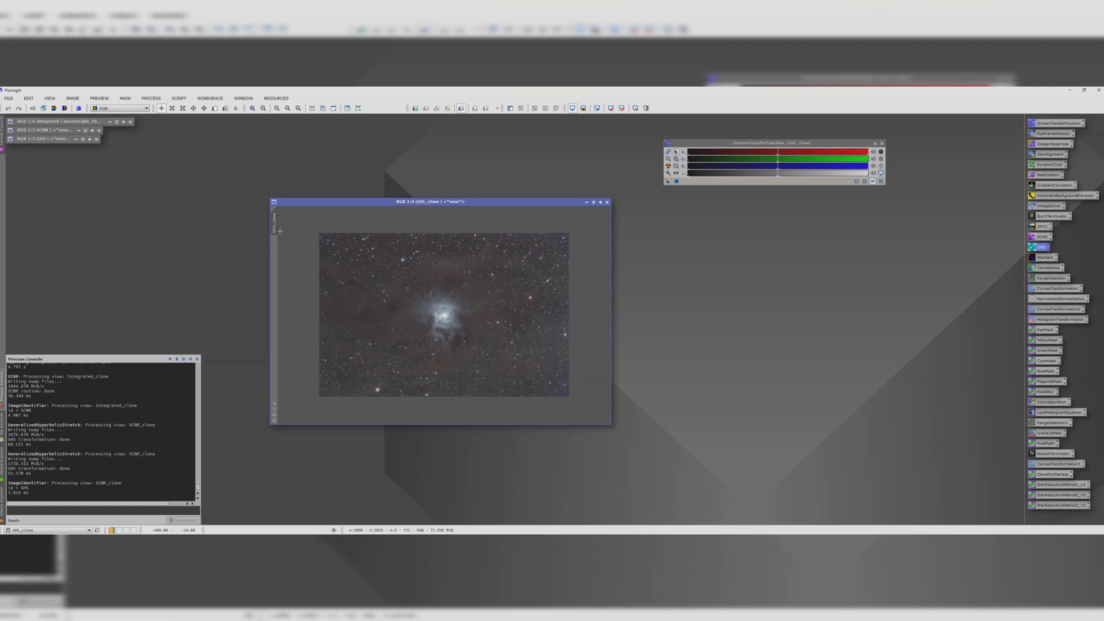
drag(274, 222, 681, 219)
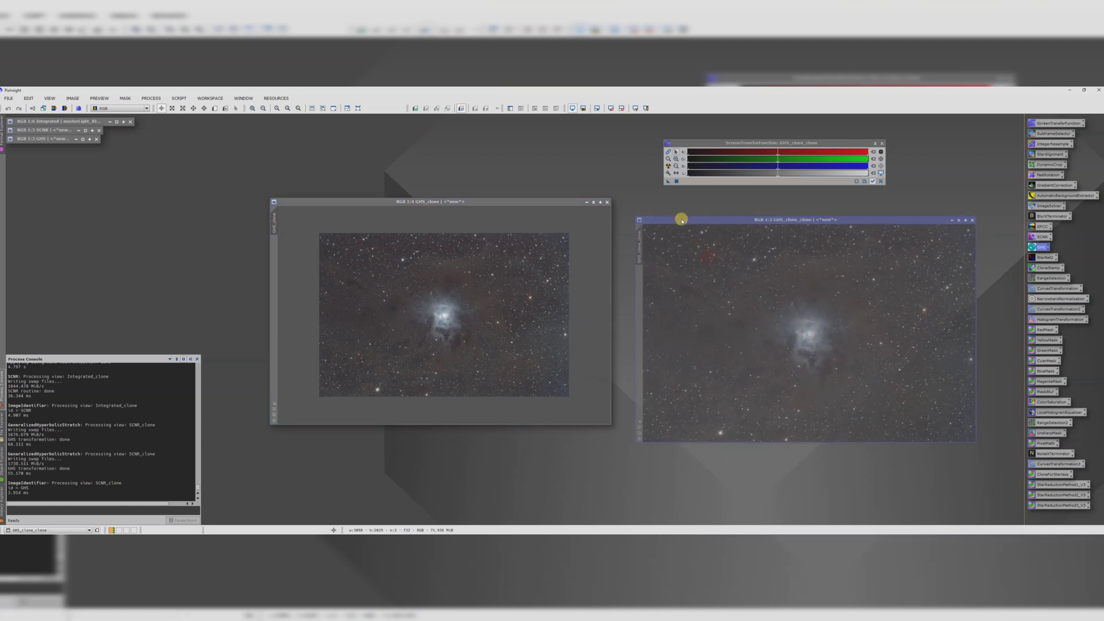
Apply StarNet2 to GHS_clone_clone to strip out its stars.
double_click(1040, 258)
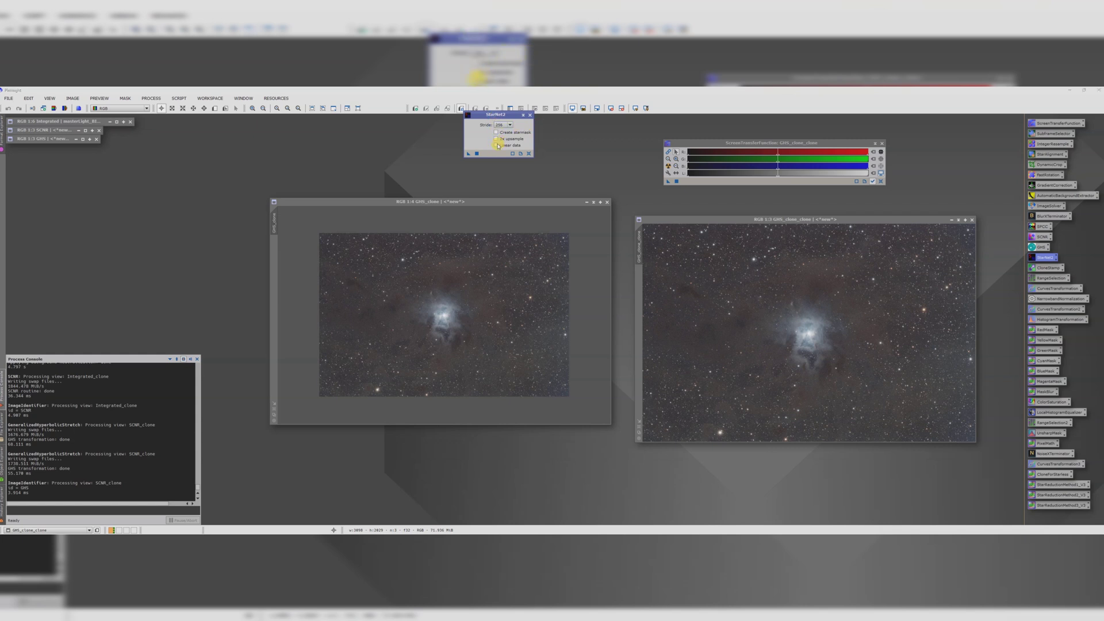
drag(468, 155, 773, 321)
drag(772, 321, 771, 321)
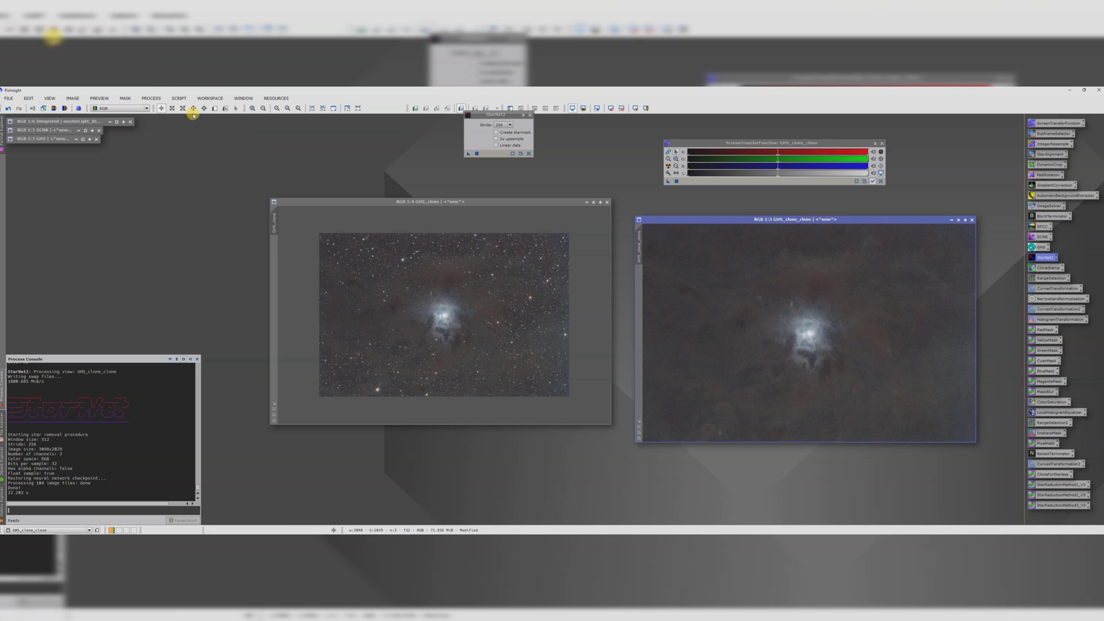
Run the ScreenStars script with GHS_clone as the starry view and GHS_clone_clone as starless.
click(179, 99)
mouse_move(210, 204)
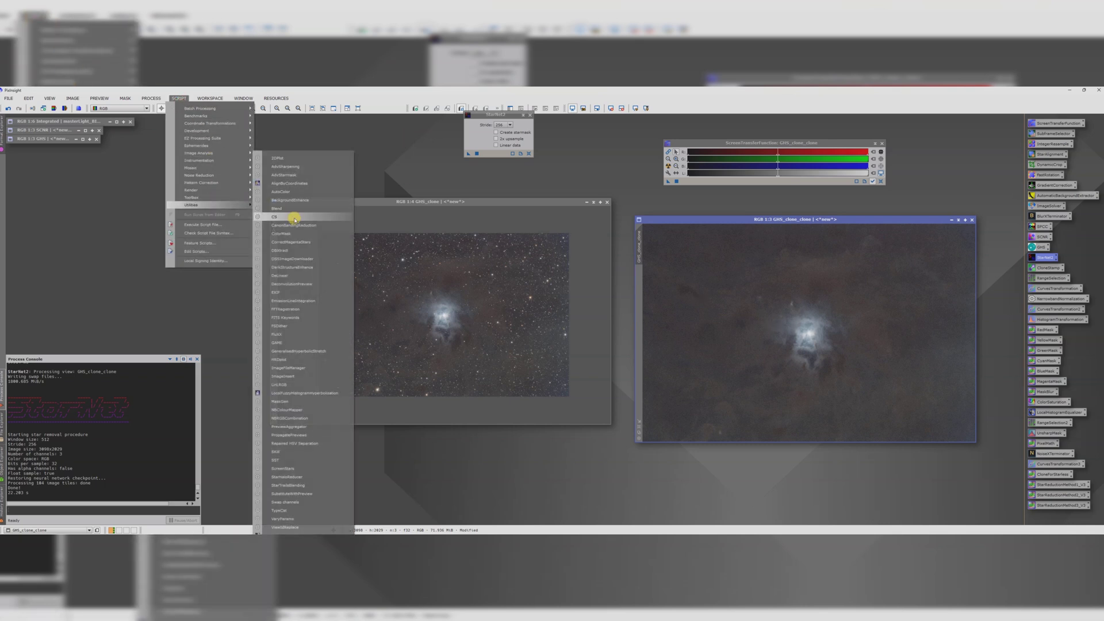
click(294, 467)
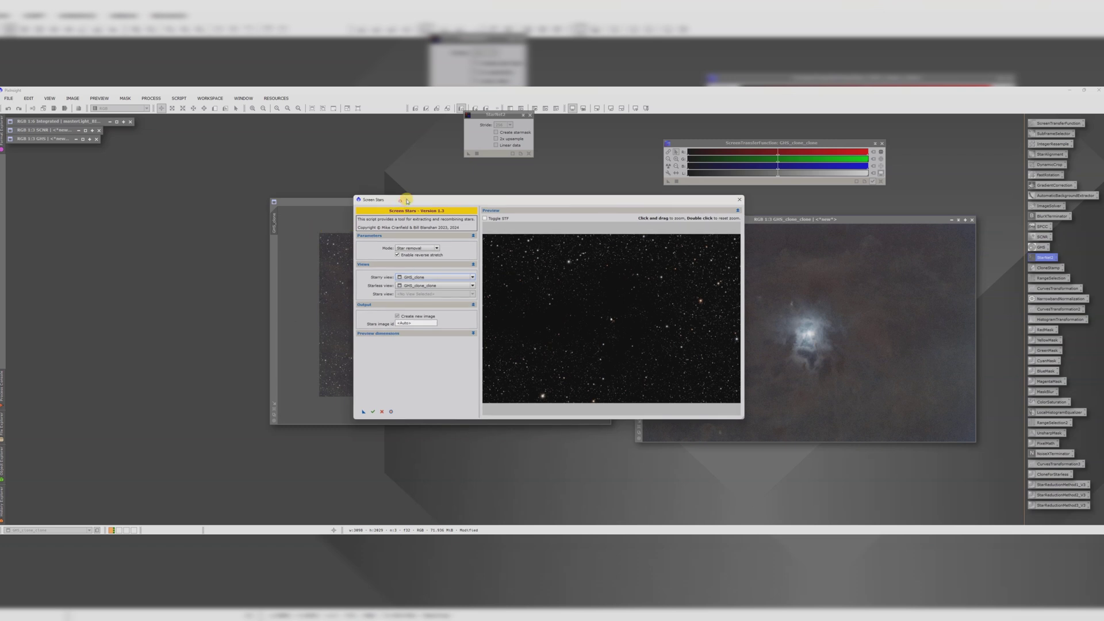
drag(407, 201, 483, 184)
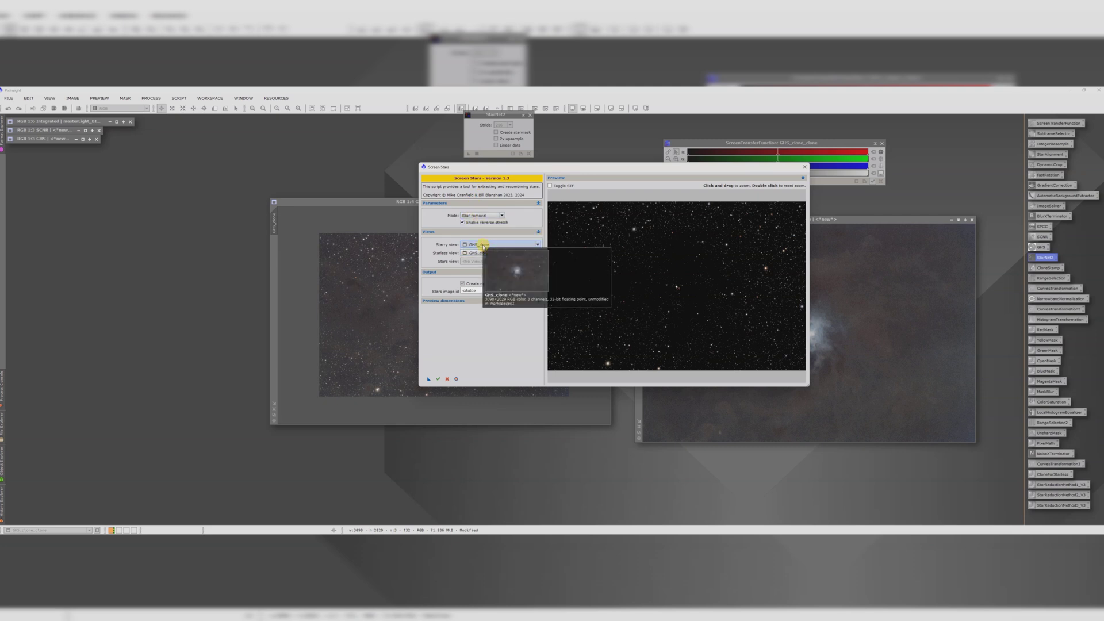
drag(502, 167, 650, 163)
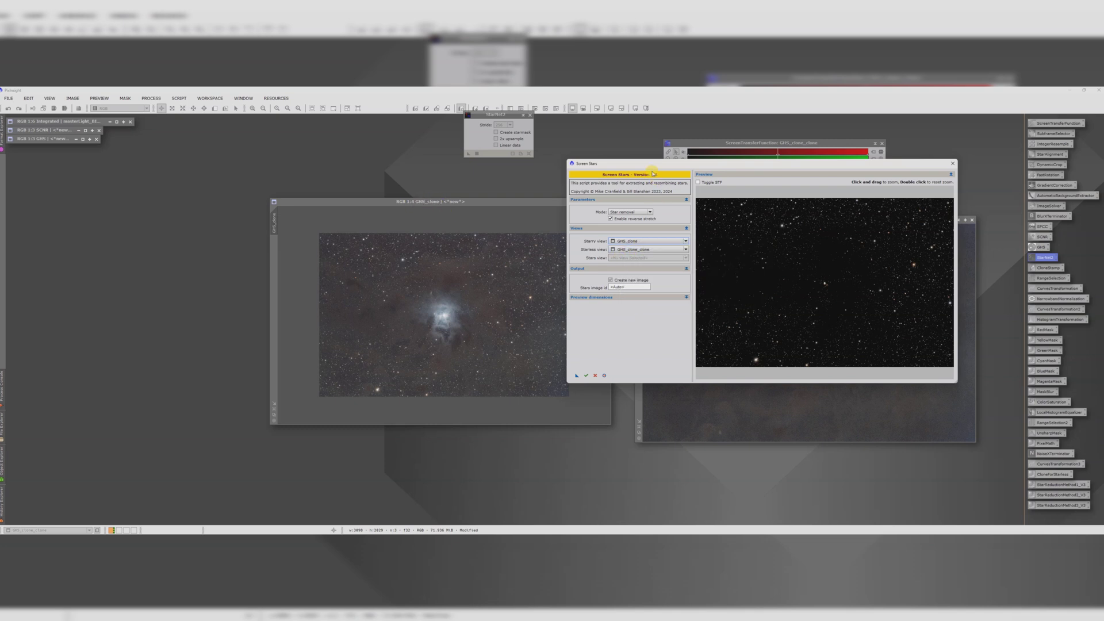
drag(653, 173, 297, 206)
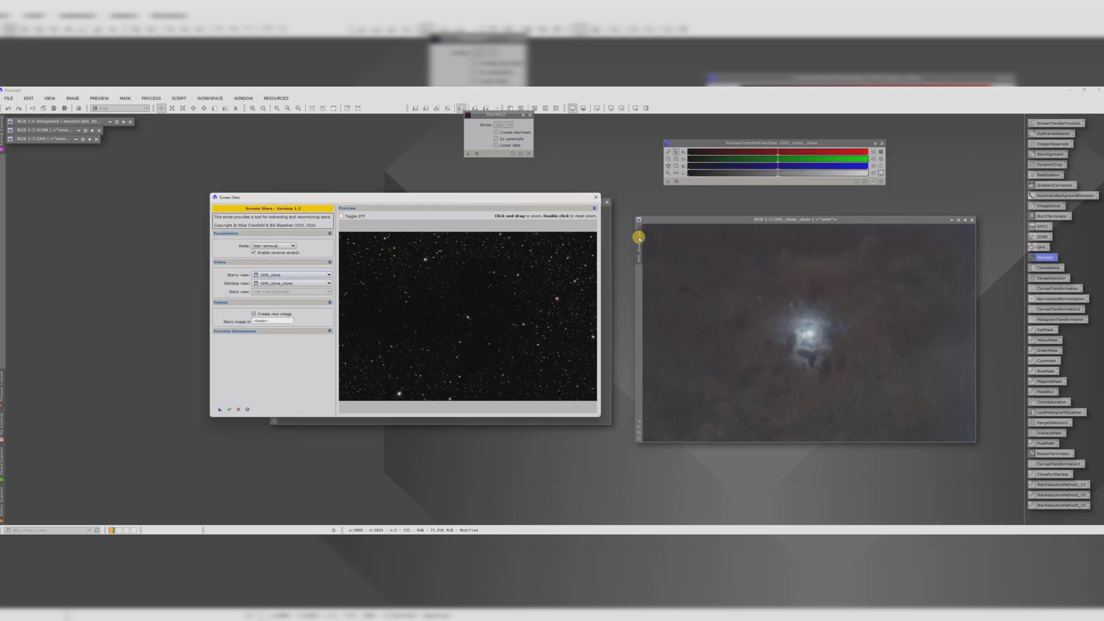
drag(463, 198, 639, 155)
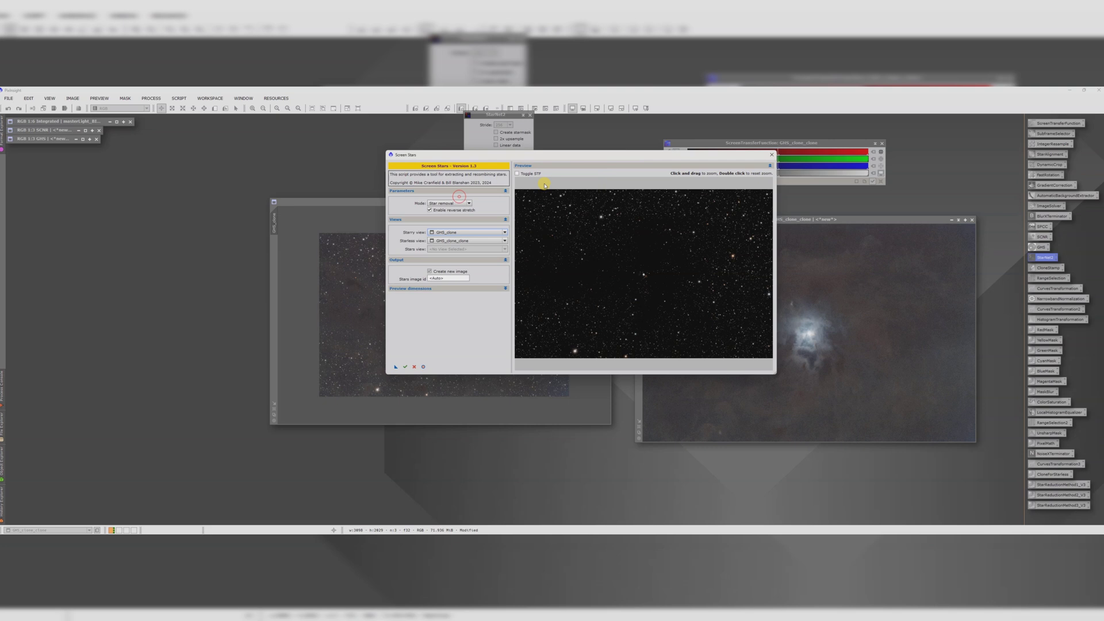
click(405, 366)
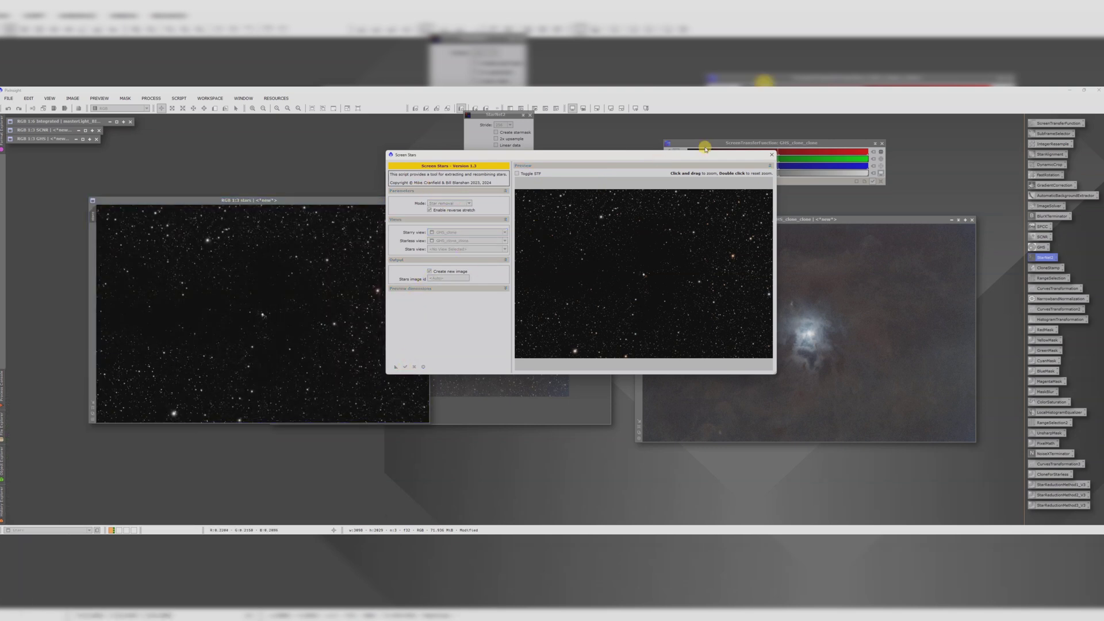
Close Screen Stars and raise the stars image's ColorSaturation curve to about 0.84.
click(375, 197)
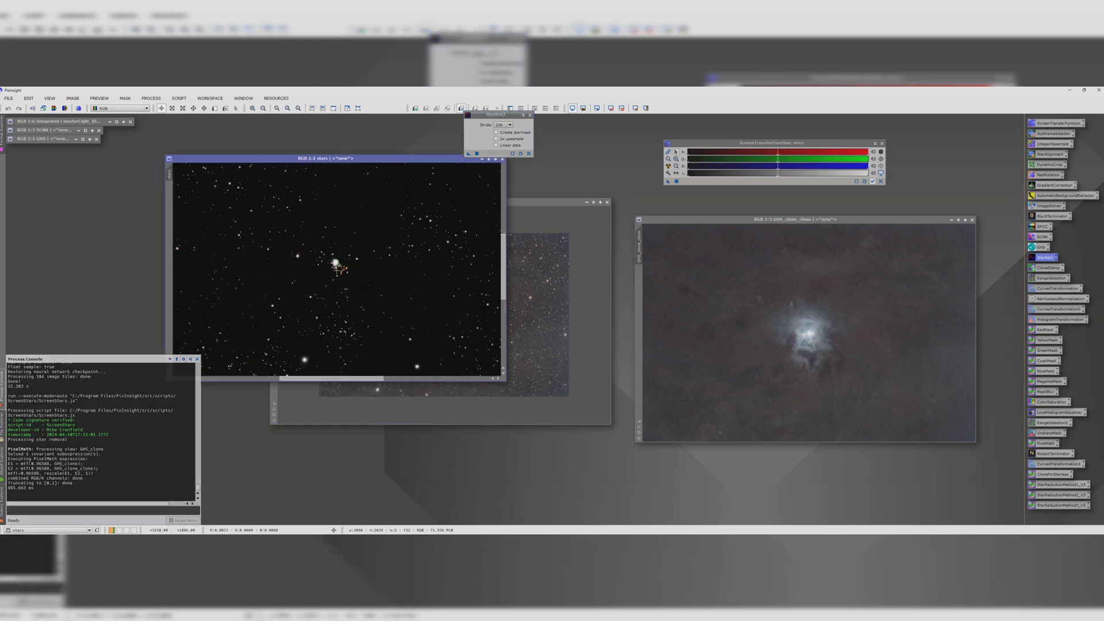
scroll(451, 247, up, 3)
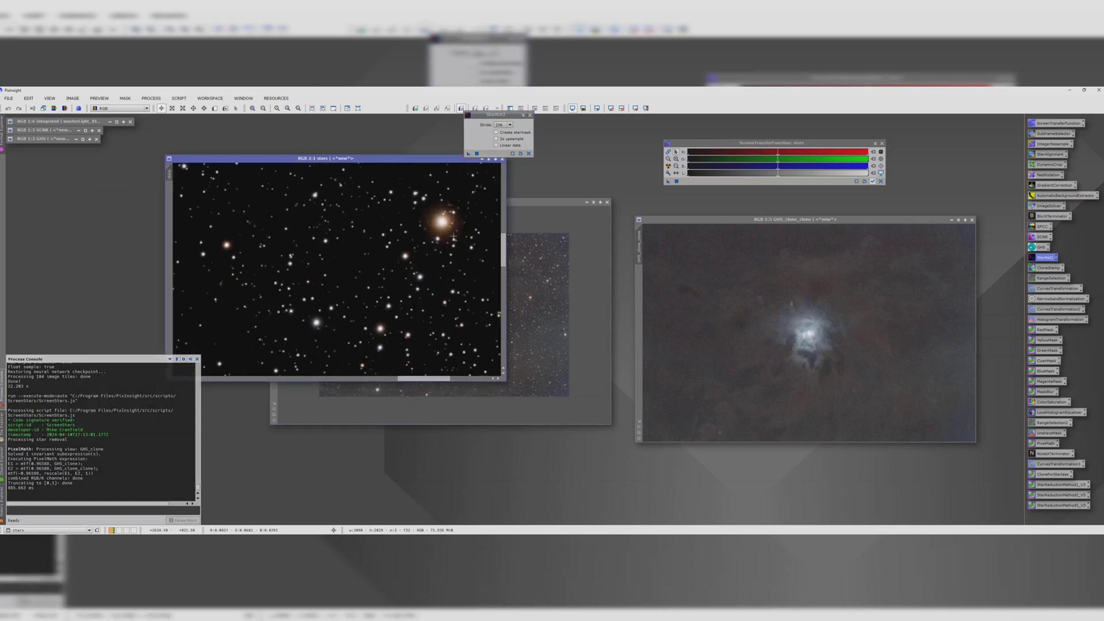
scroll(442, 224, down, 4)
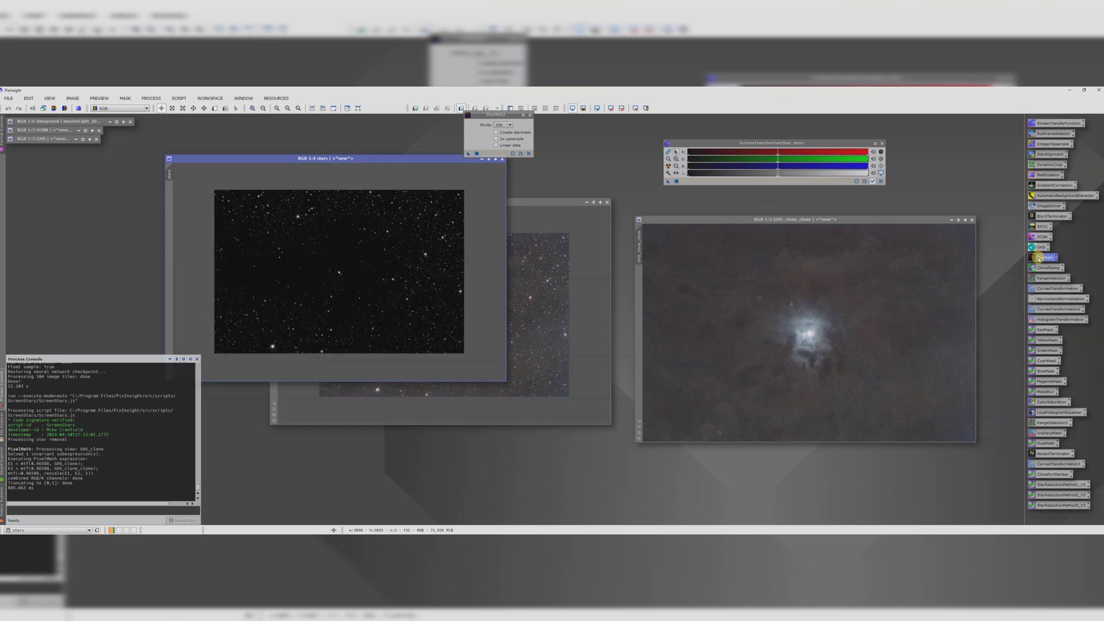
double_click(1050, 401)
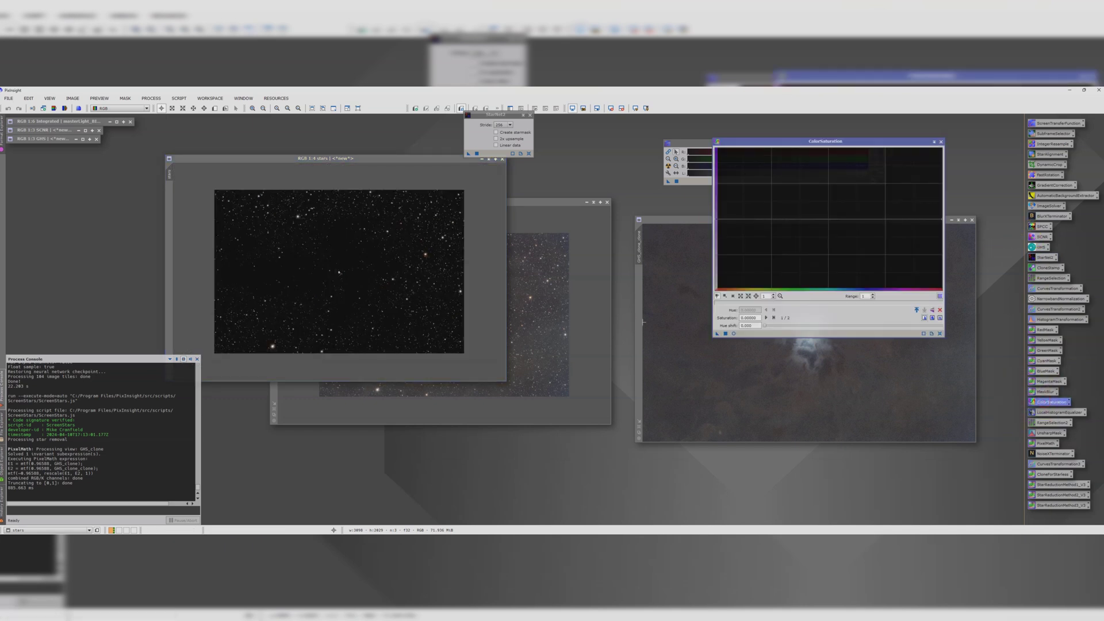
click(734, 334)
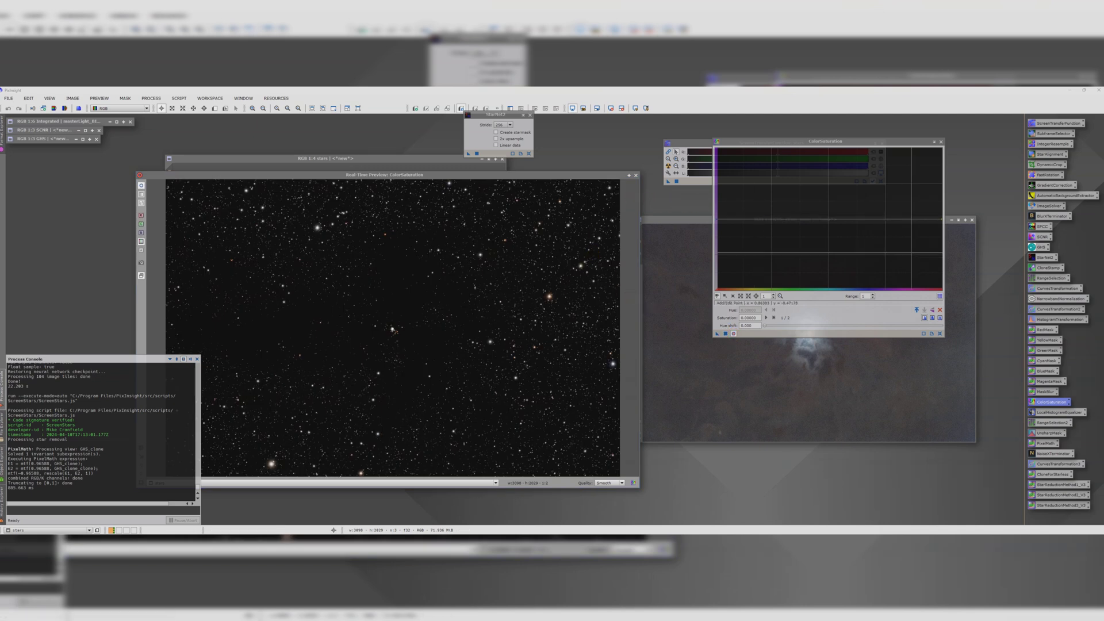
drag(939, 219, 939, 149)
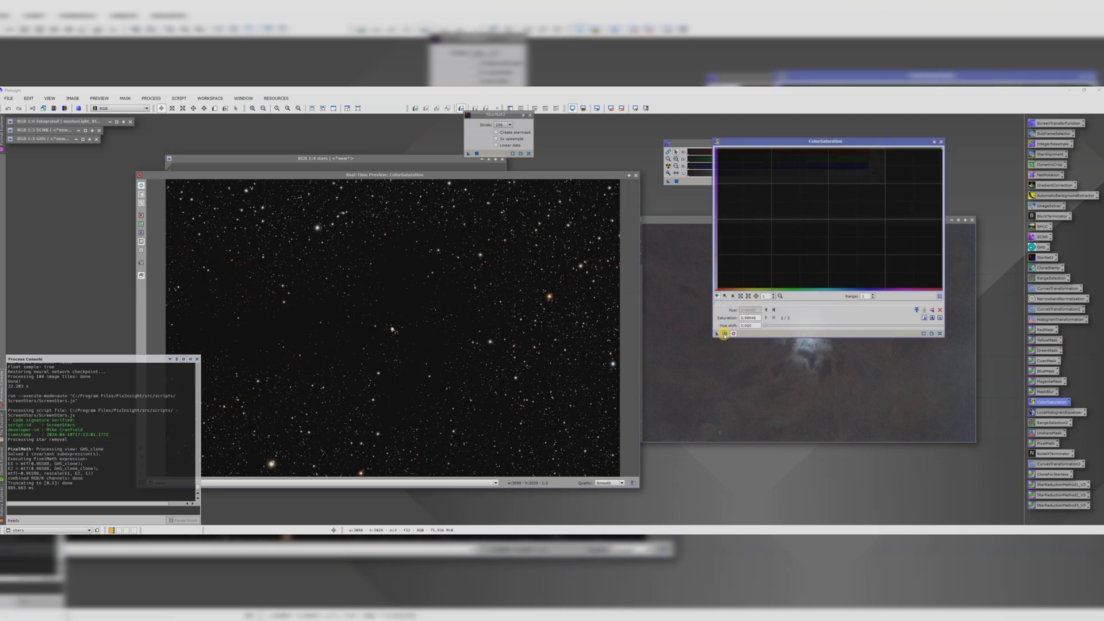
click(725, 334)
click(941, 142)
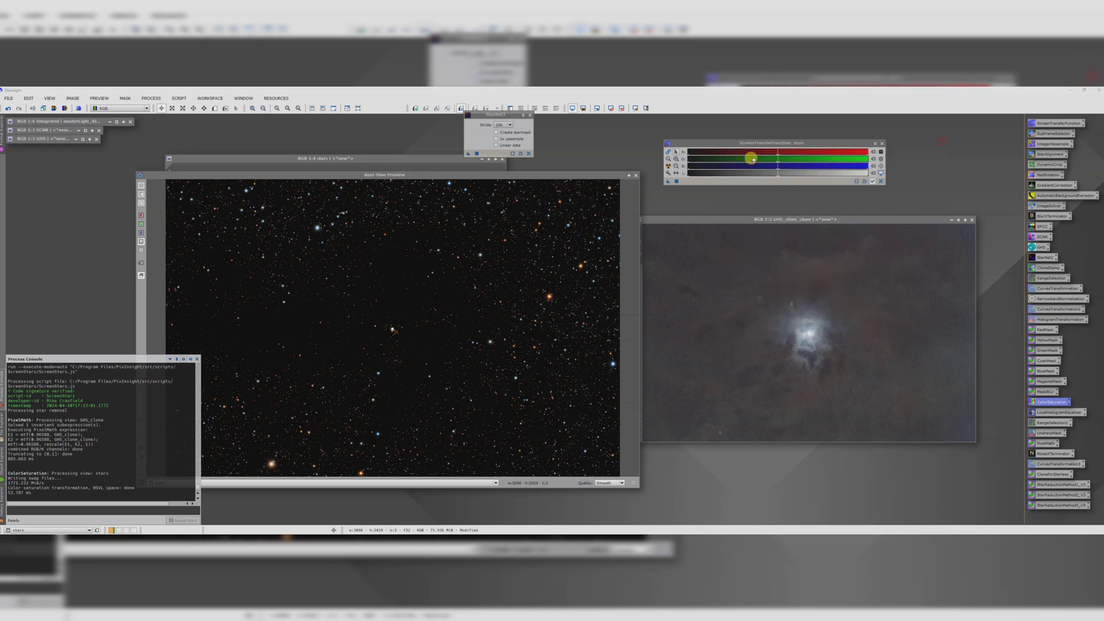
click(636, 175)
drag(338, 159, 252, 159)
Iconize the stars image and GHS_clone, and center GHS_clone_clone in the workspace.
click(402, 160)
drag(239, 267, 180, 122)
click(595, 203)
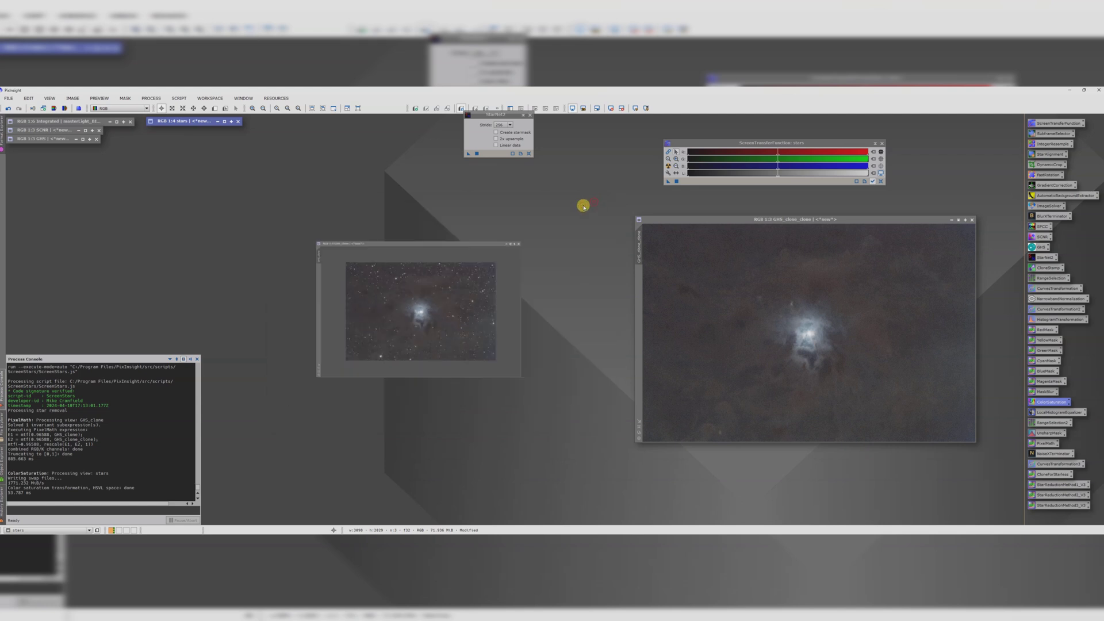
drag(429, 308, 51, 148)
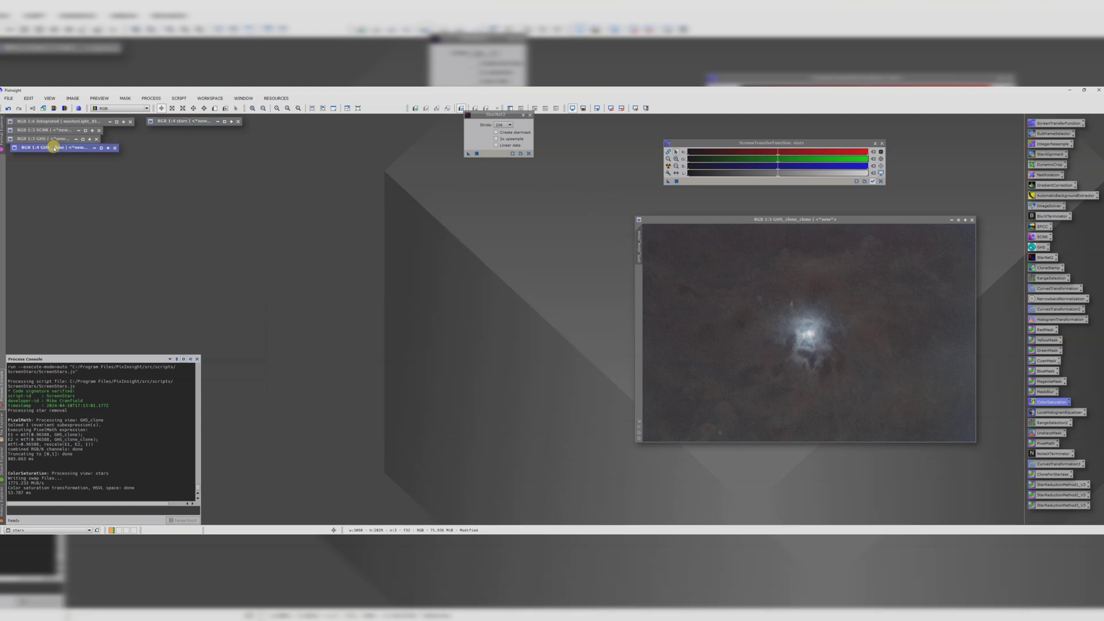
drag(705, 220, 455, 207)
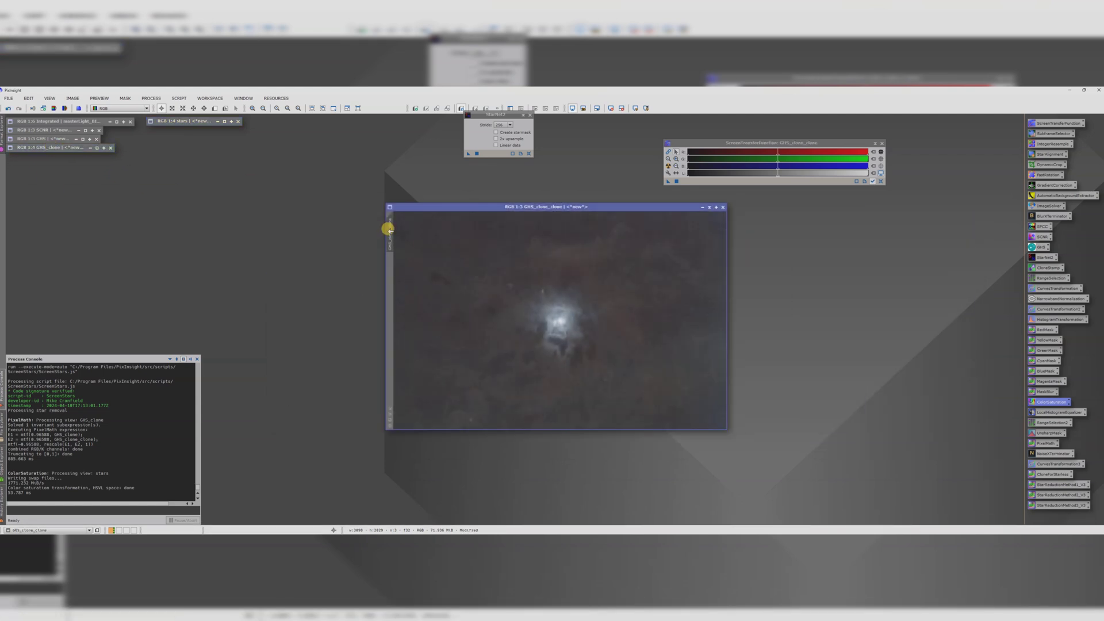
Rename GHS_clone_clone to starless, duplicate it as starless_clone, and iconize the original.
double_click(388, 227)
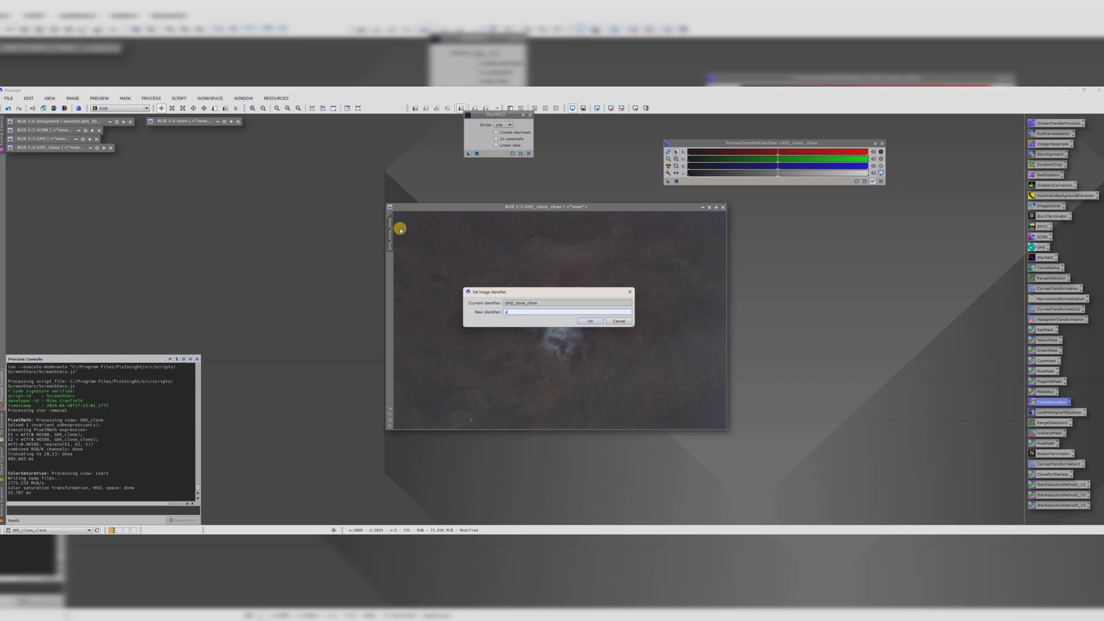
key(Return)
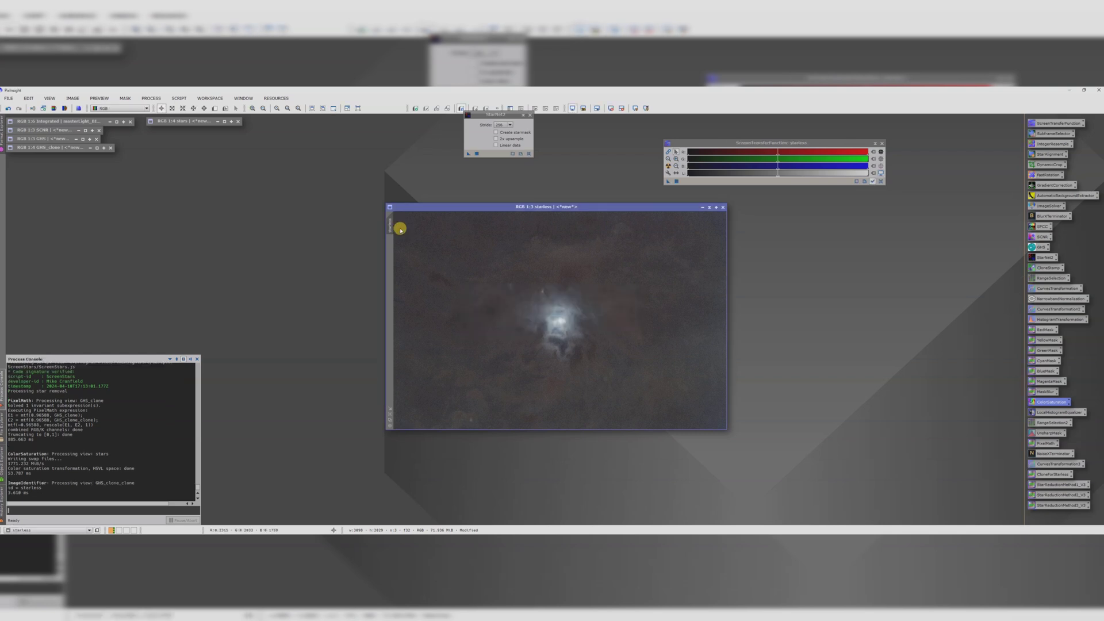
drag(389, 223, 761, 233)
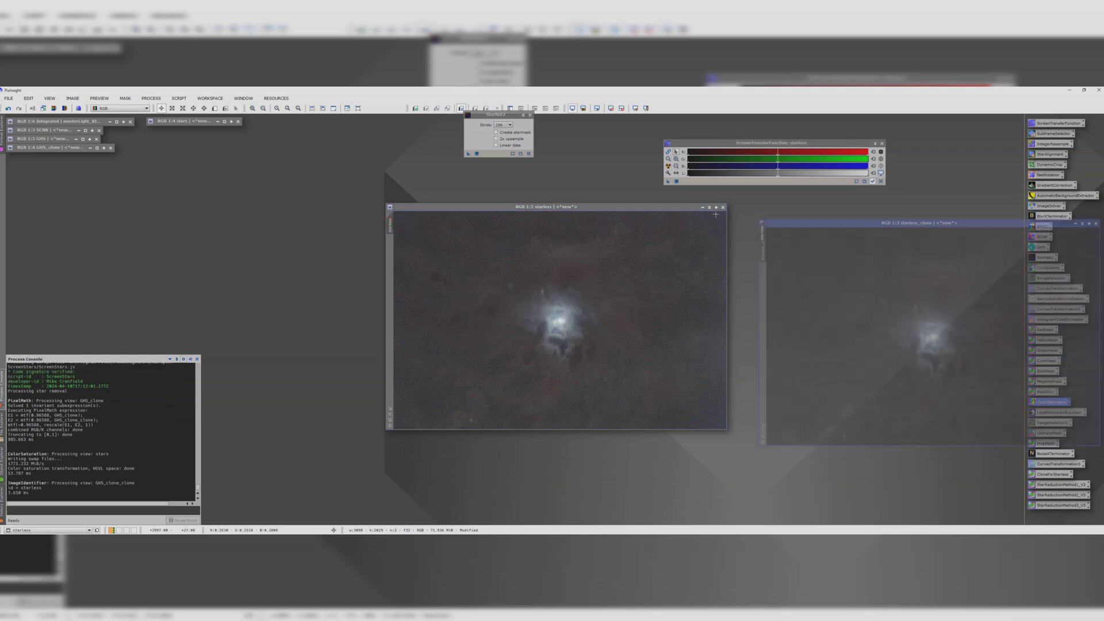
click(624, 249)
drag(546, 315, 50, 160)
drag(847, 222, 606, 219)
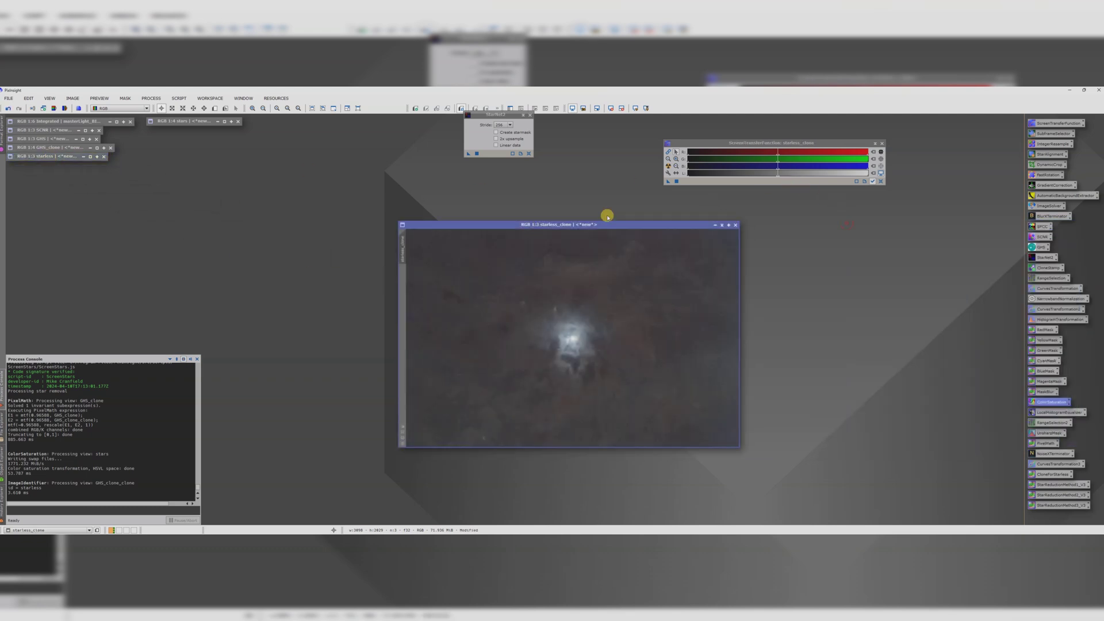
Close ScreenTransferFunction and StarNet2, and enlarge the starless_clone window.
click(881, 144)
drag(518, 224, 450, 191)
click(529, 115)
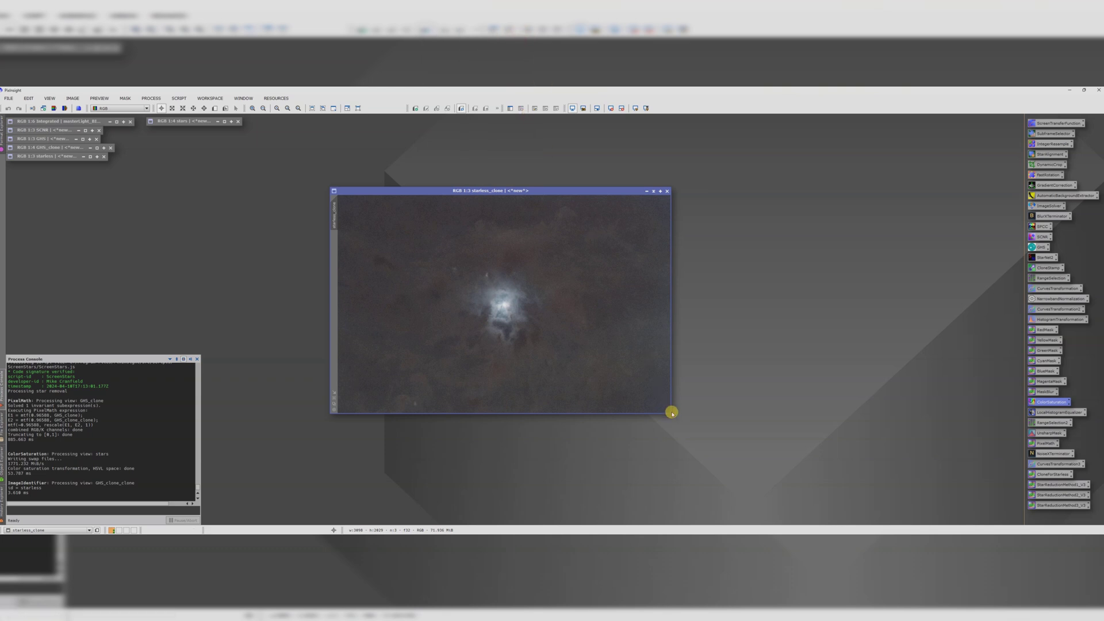
drag(667, 411, 837, 478)
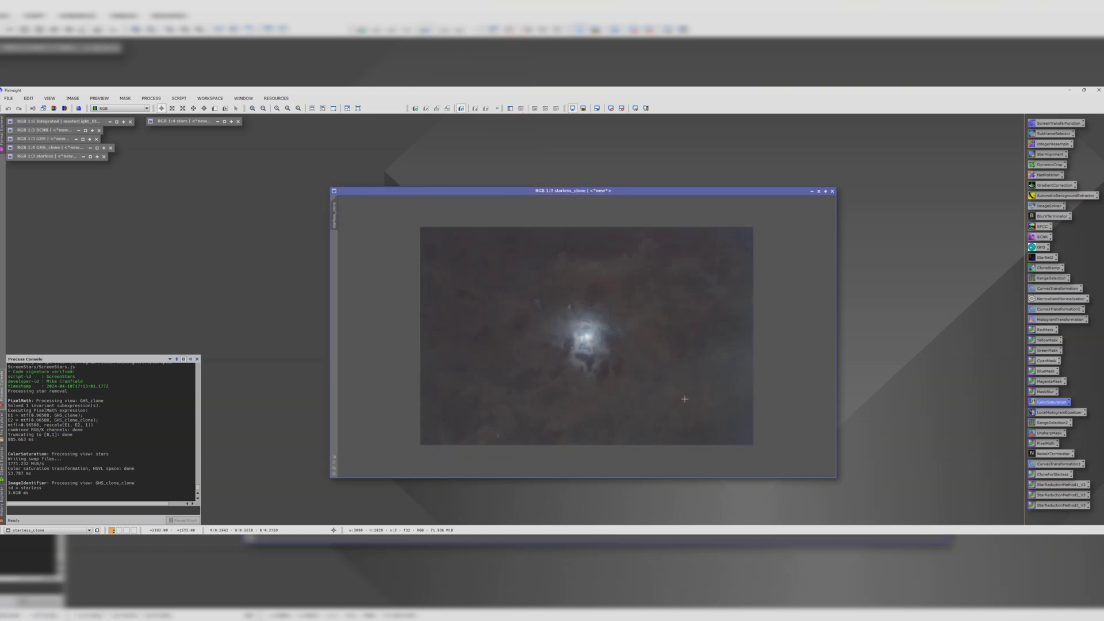
Apply NoiseXTerminator to starless_clone, then close the tool.
double_click(1049, 454)
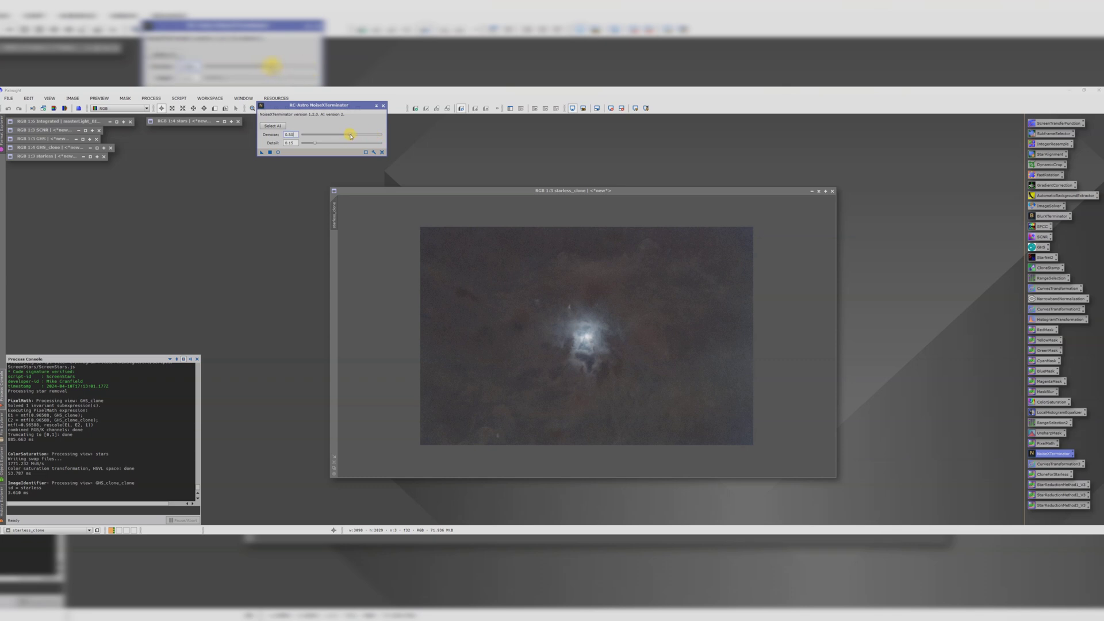
drag(261, 155, 573, 340)
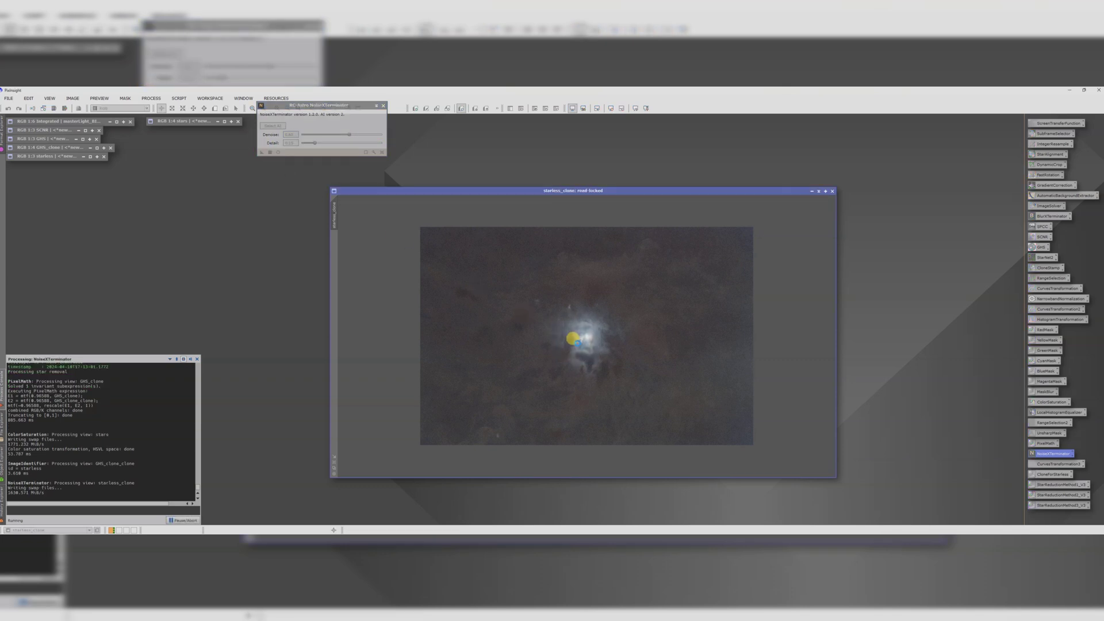
scroll(586, 341, up, 5)
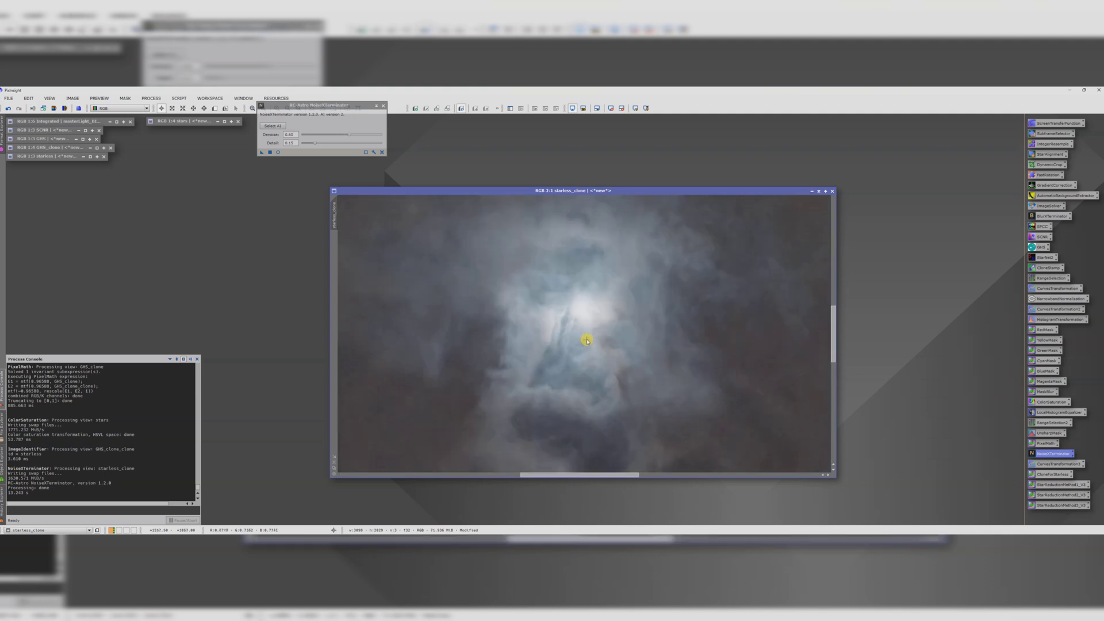
scroll(587, 341, down, 3)
click(382, 107)
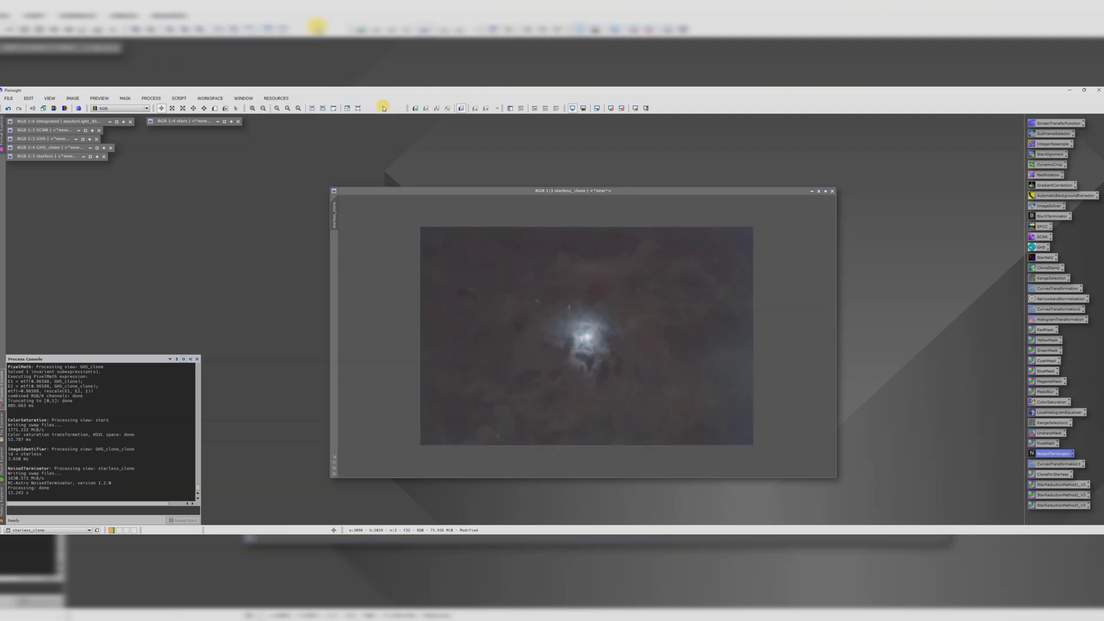
Apply a CurvesTransformation to starless_clone with raised midtones and lowered shadows, then close it.
double_click(1046, 308)
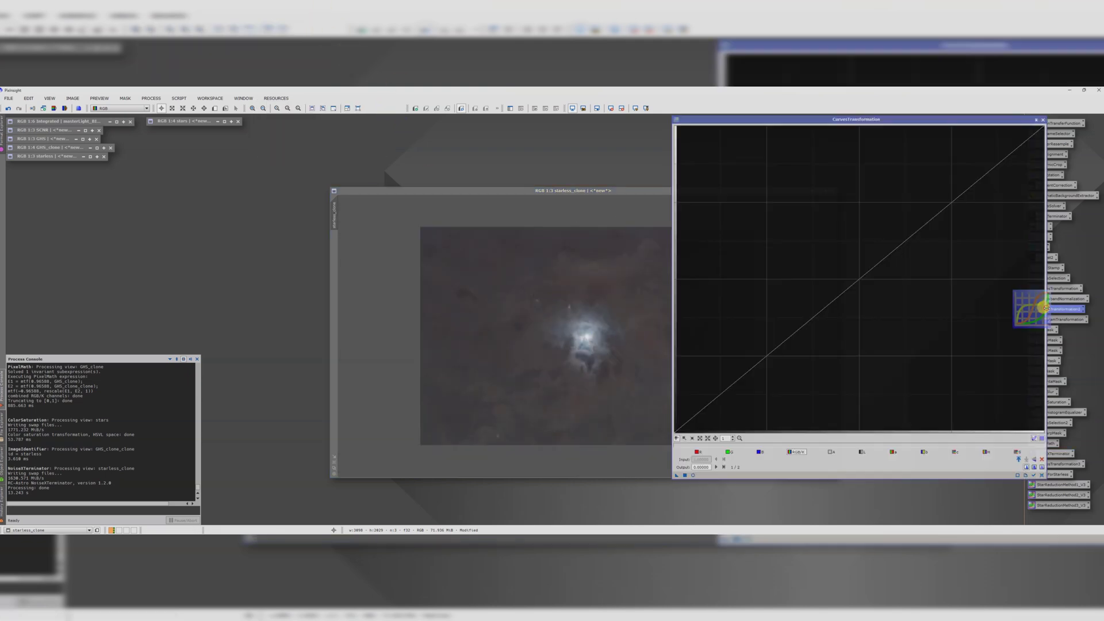
click(694, 476)
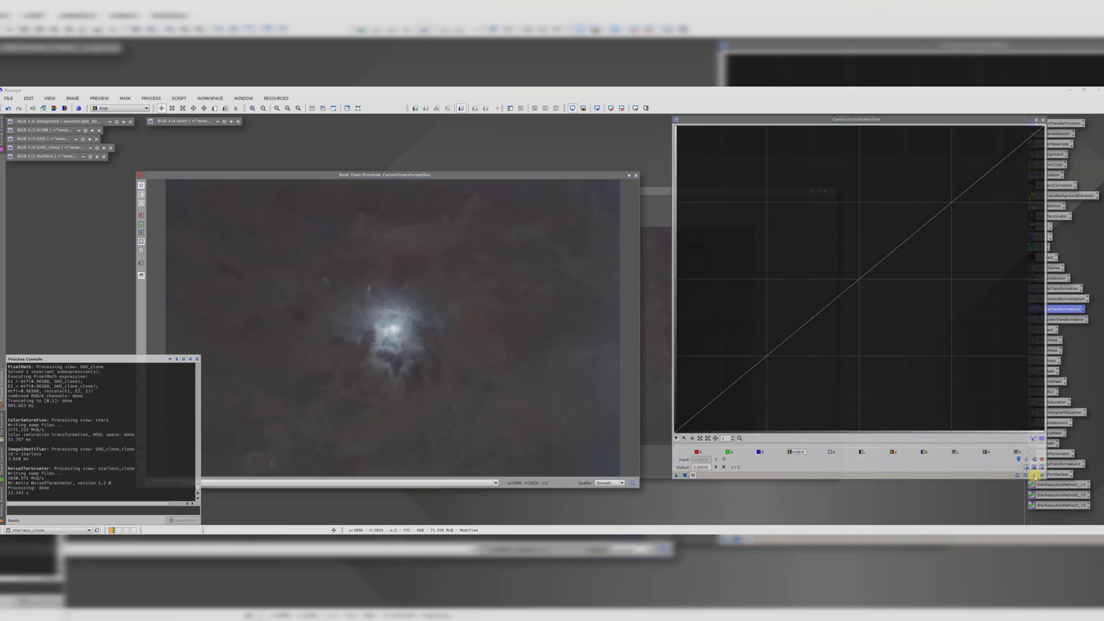
drag(850, 287, 839, 259)
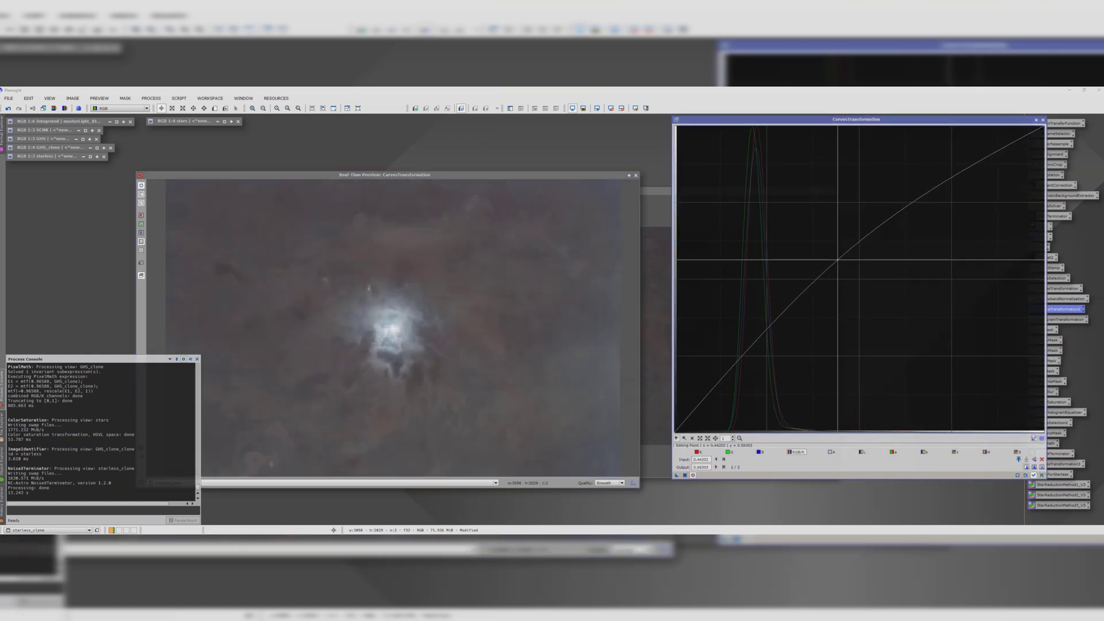
drag(727, 340, 727, 390)
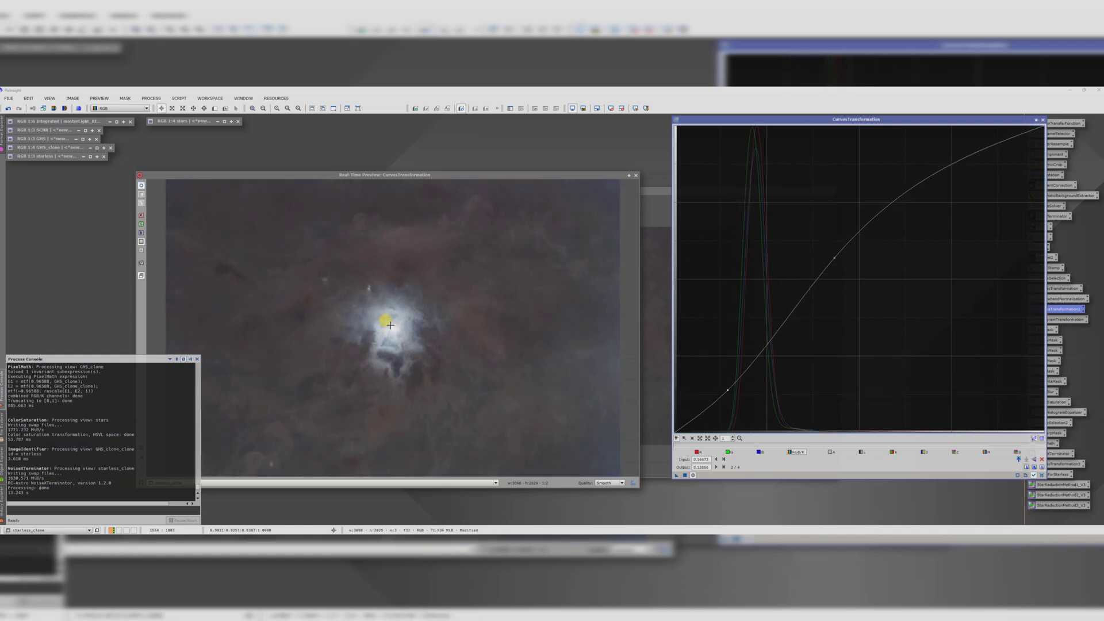
click(835, 258)
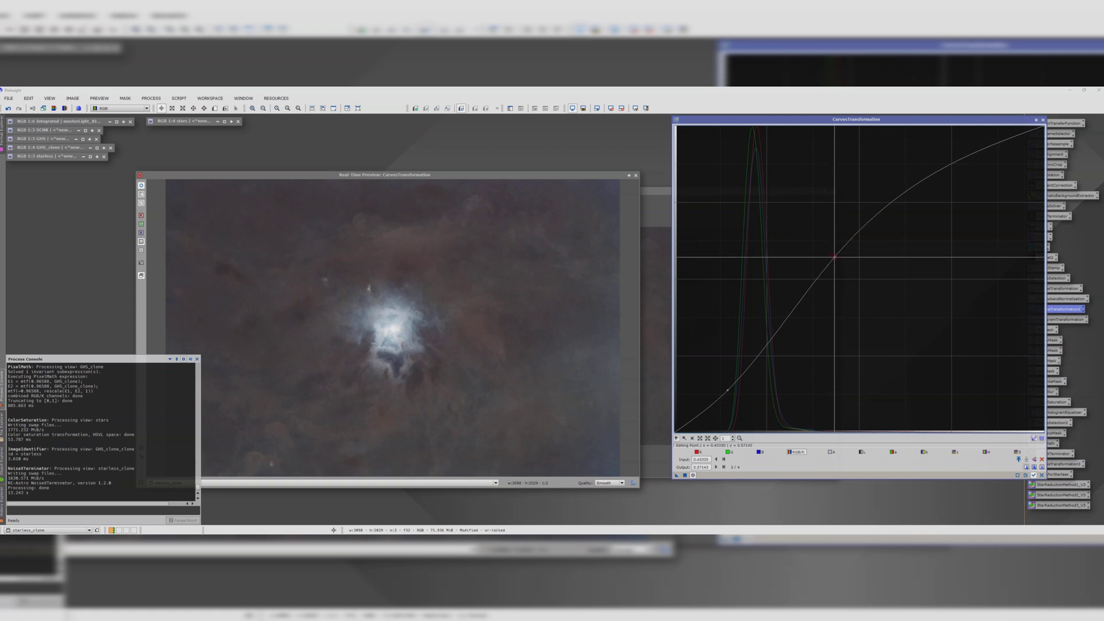
drag(836, 258, 838, 256)
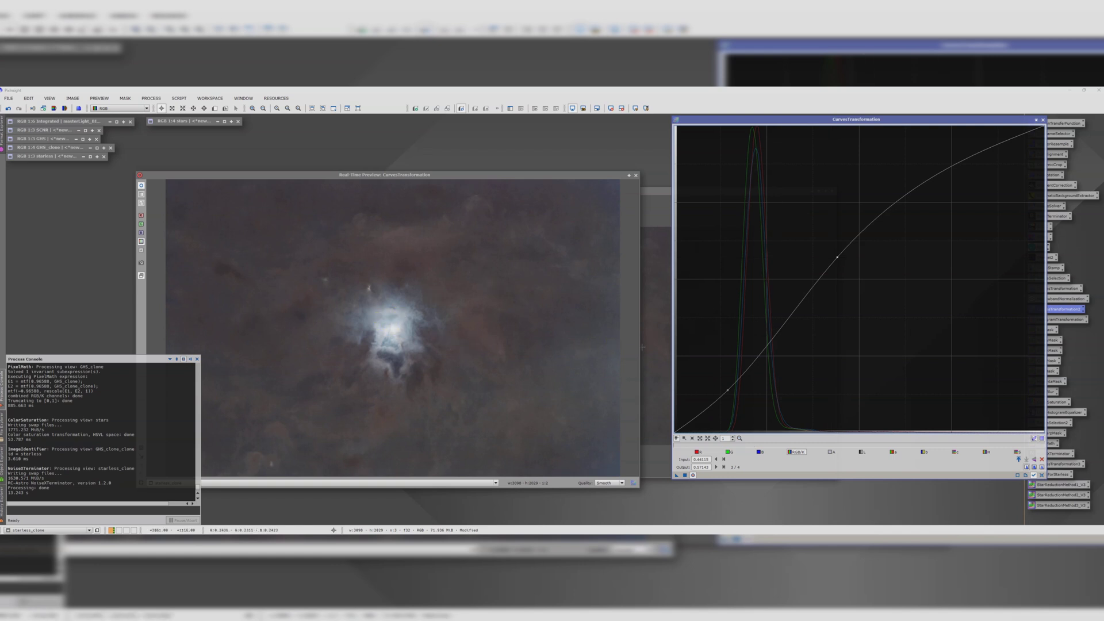
drag(685, 475, 685, 476)
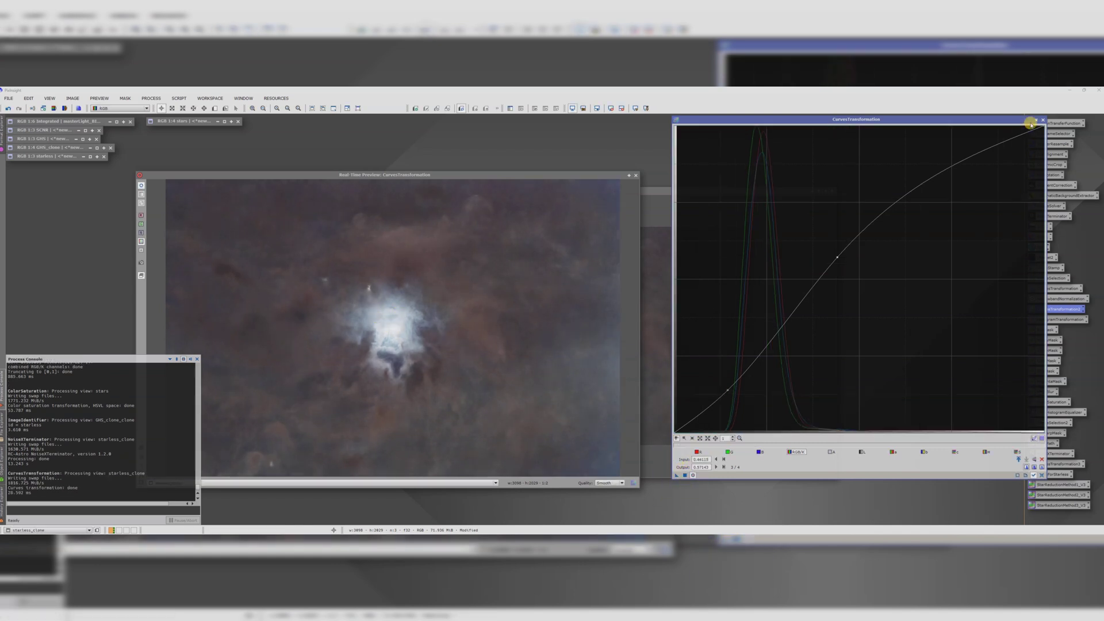
click(1043, 119)
click(635, 175)
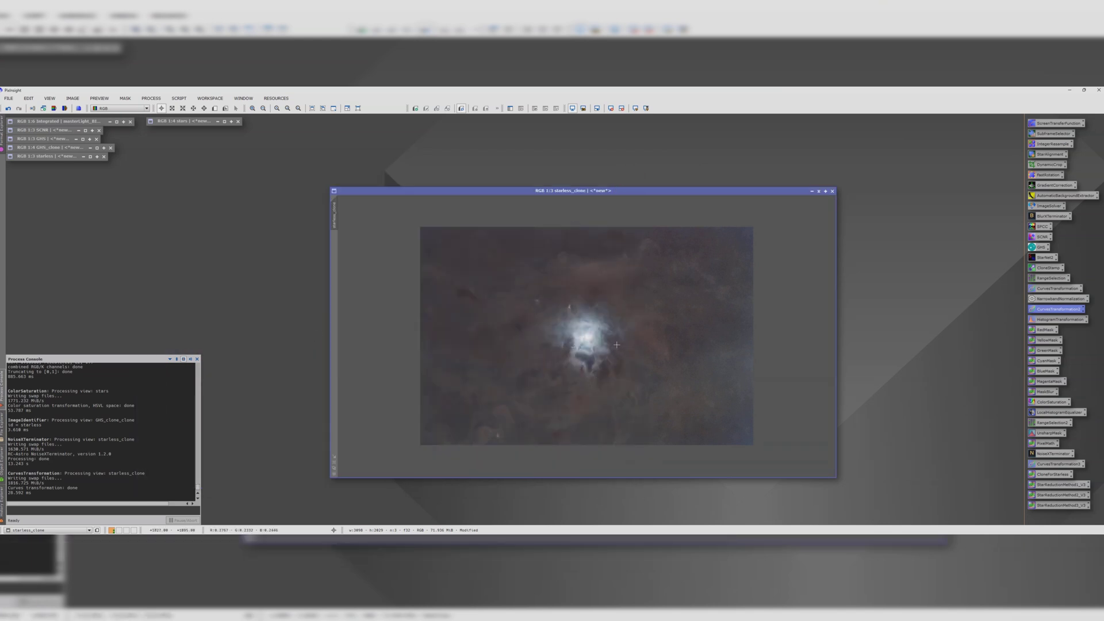
Run the DarkStructureEnhance script on starless_clone, then open UnsharpMask.
click(179, 98)
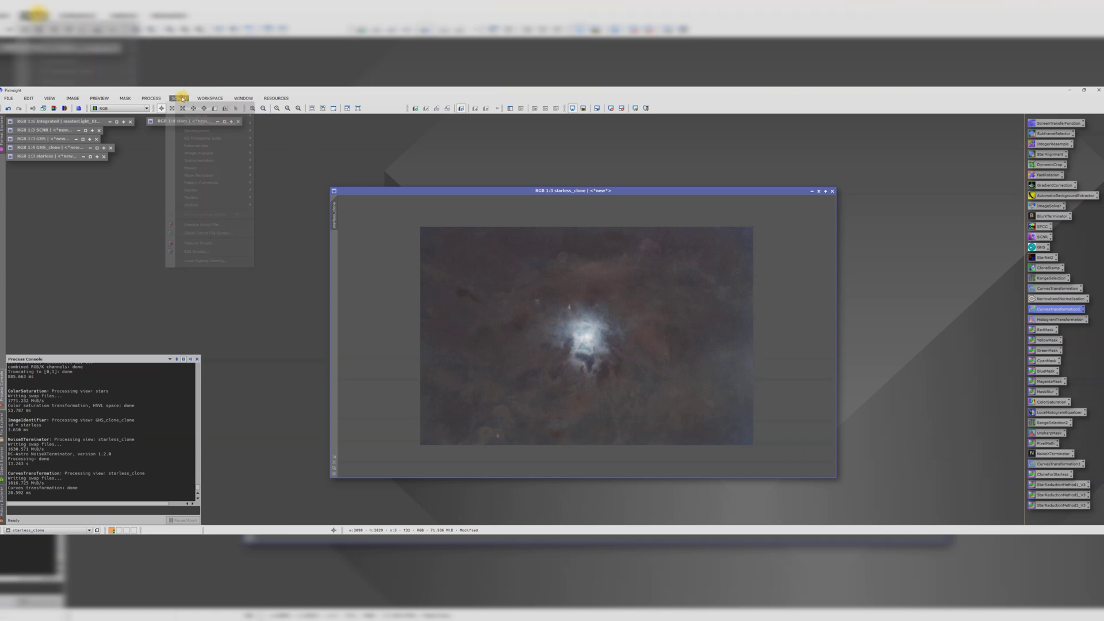
mouse_move(193, 208)
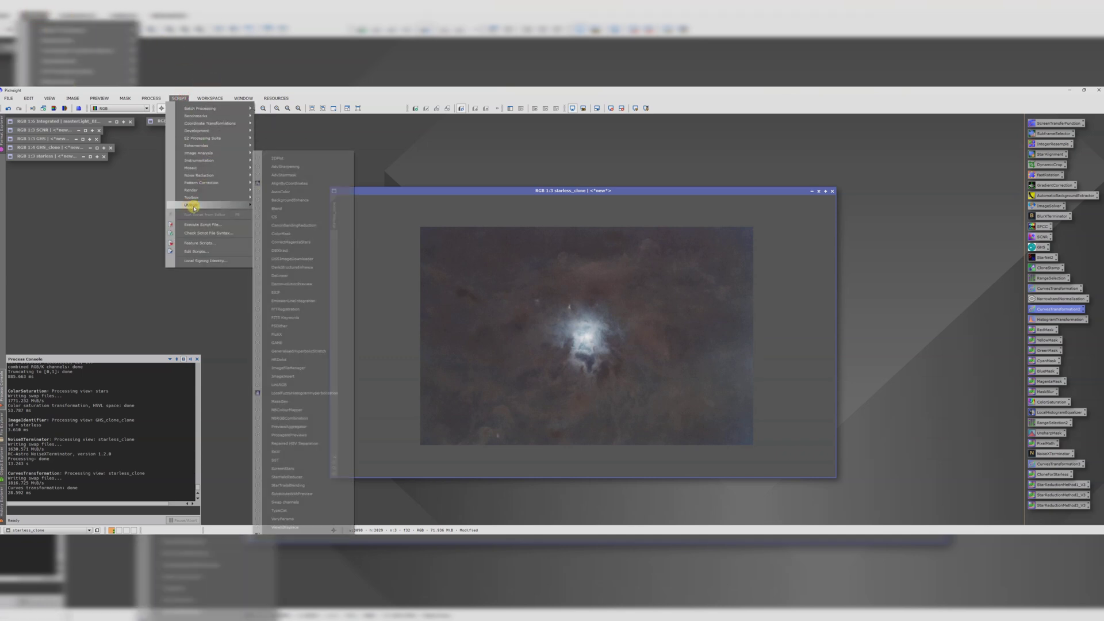
click(293, 266)
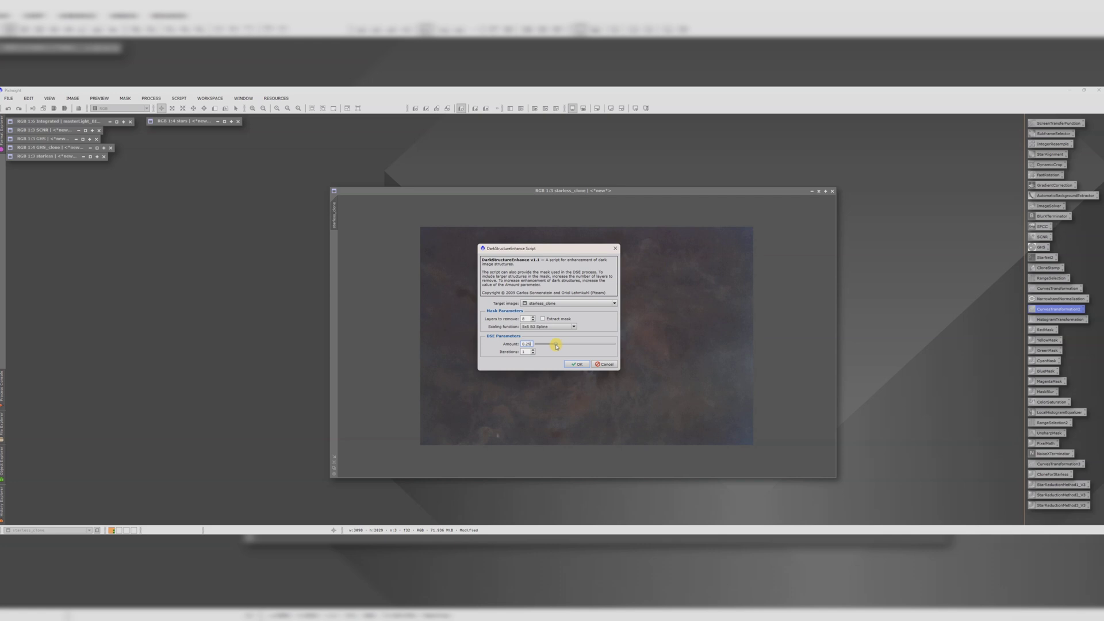
click(577, 365)
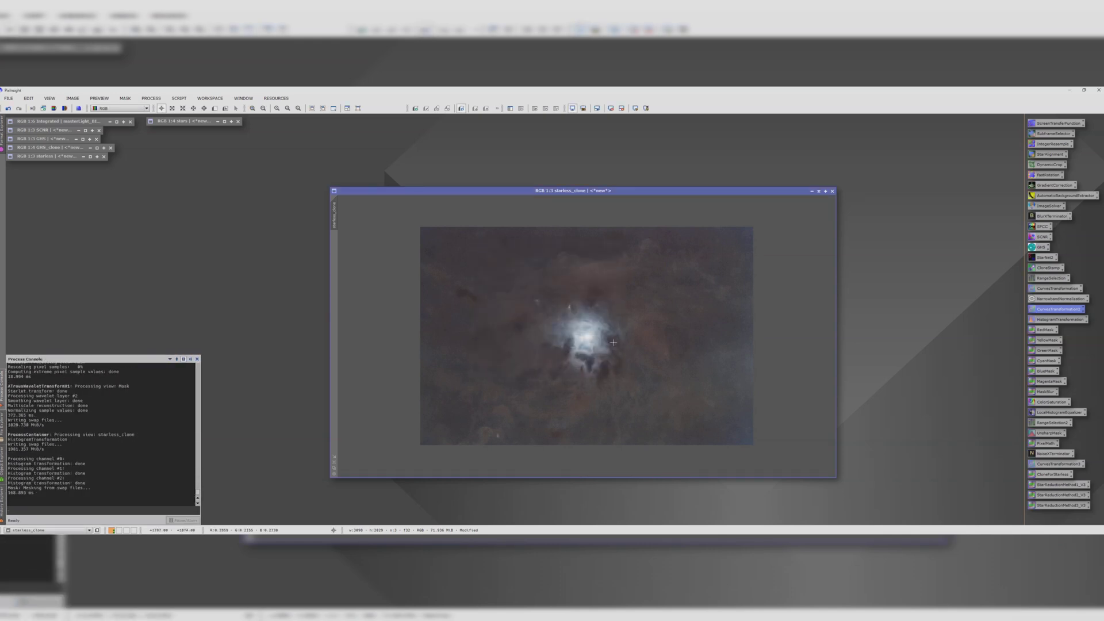
double_click(1048, 433)
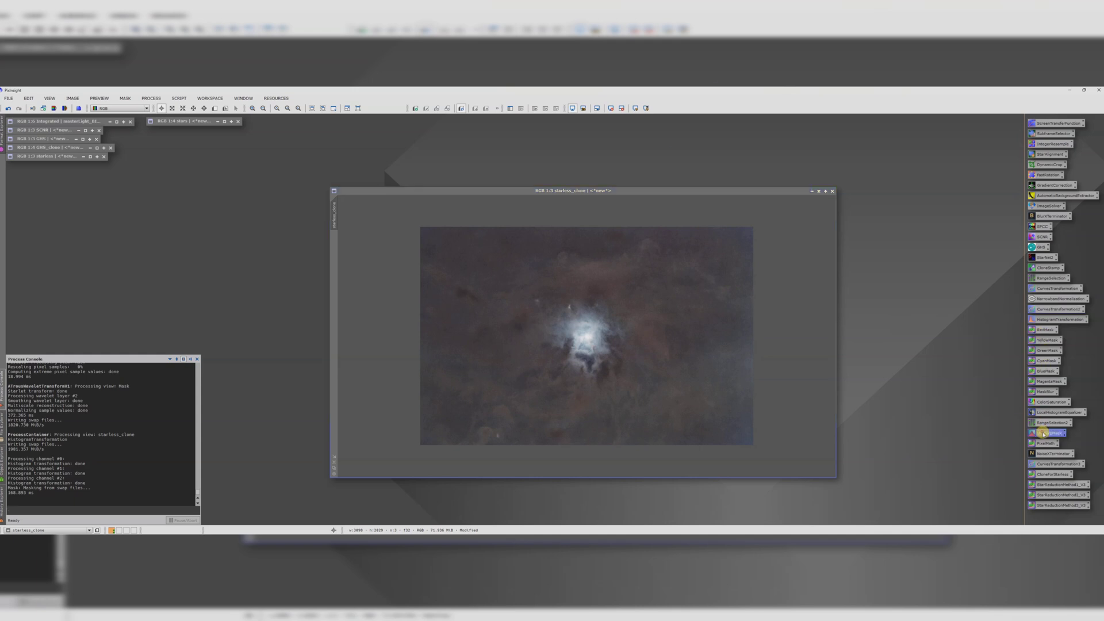
Preview a region over the nebula core and set UnsharpMask Amount to 0.64.
click(691, 214)
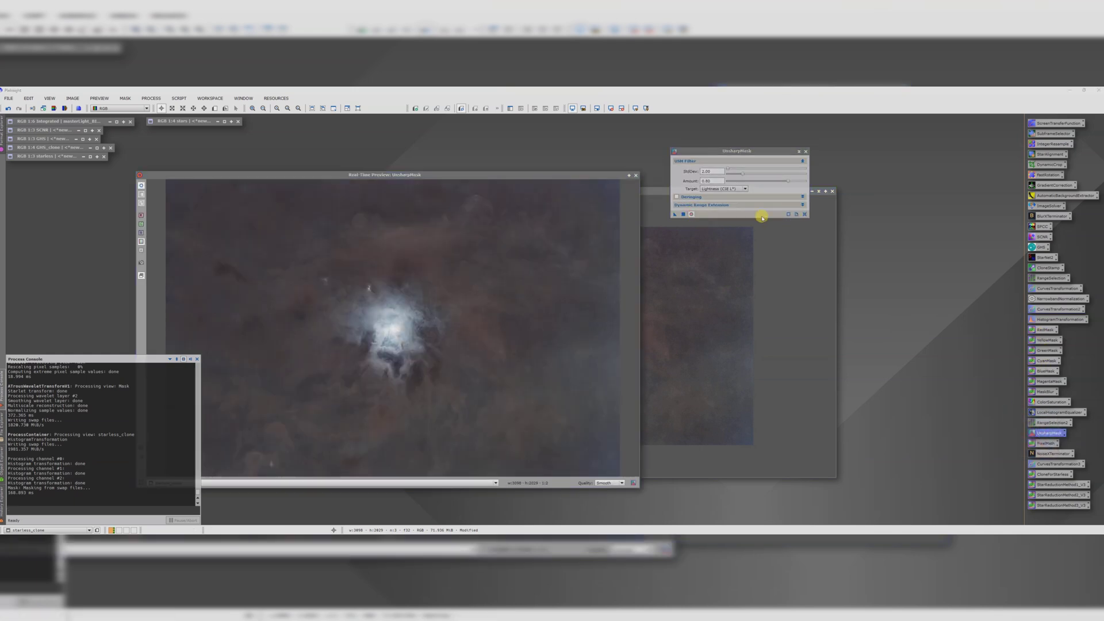
drag(197, 183, 269, 159)
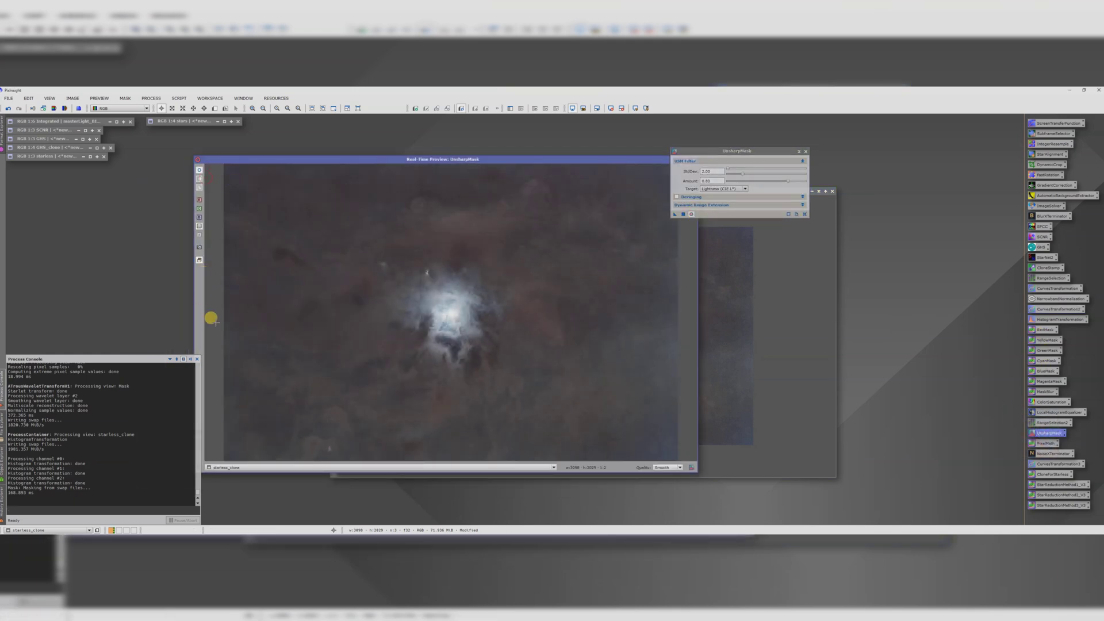
click(213, 424)
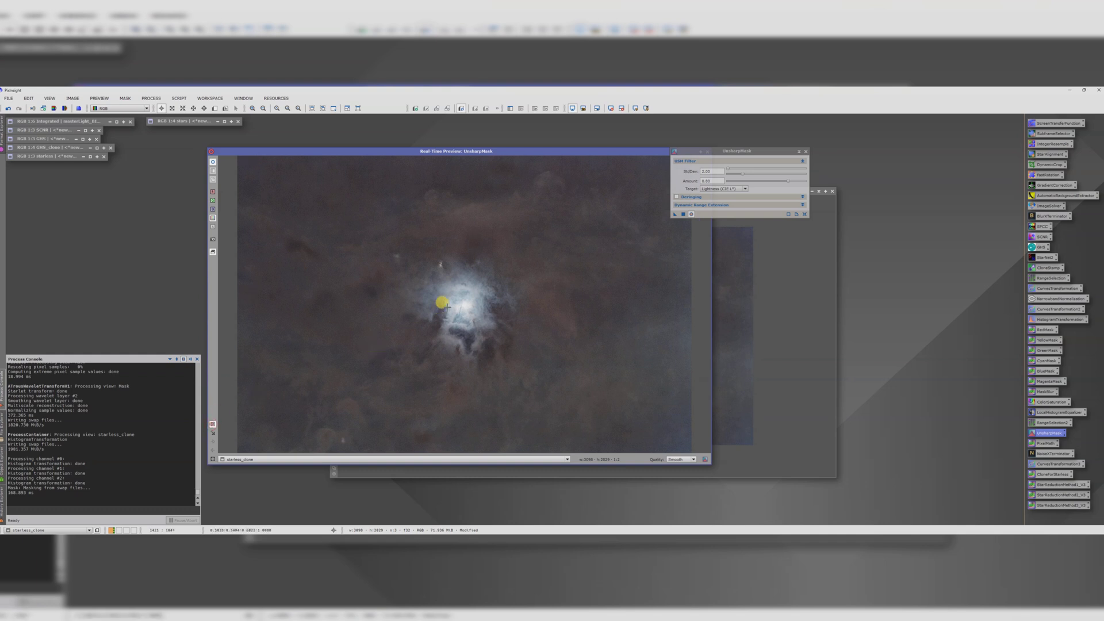
drag(423, 271, 504, 357)
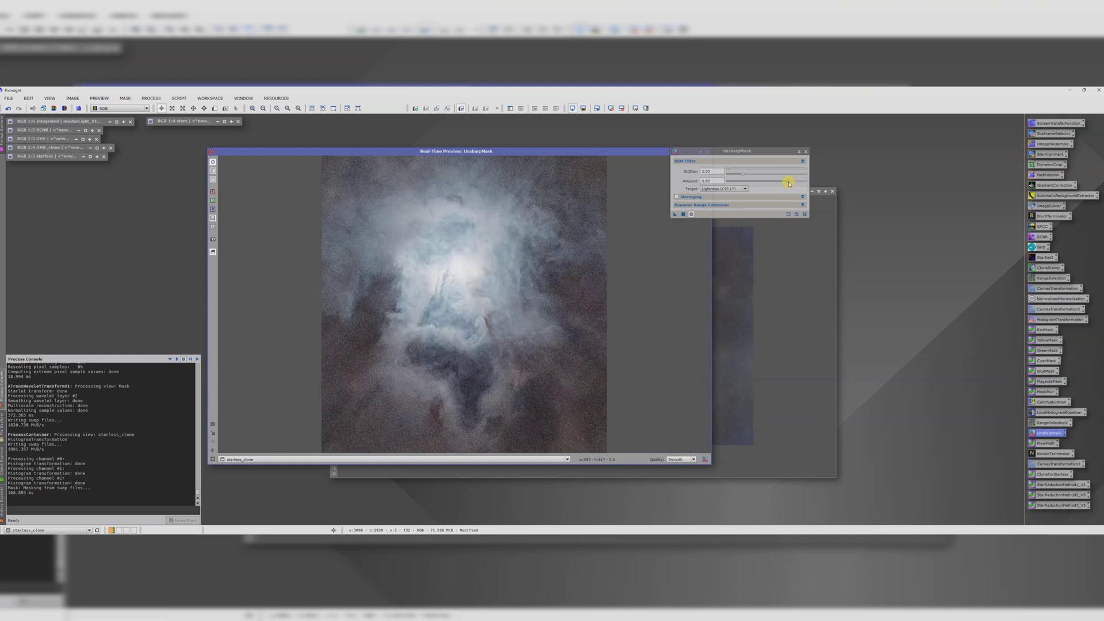
drag(788, 183, 774, 183)
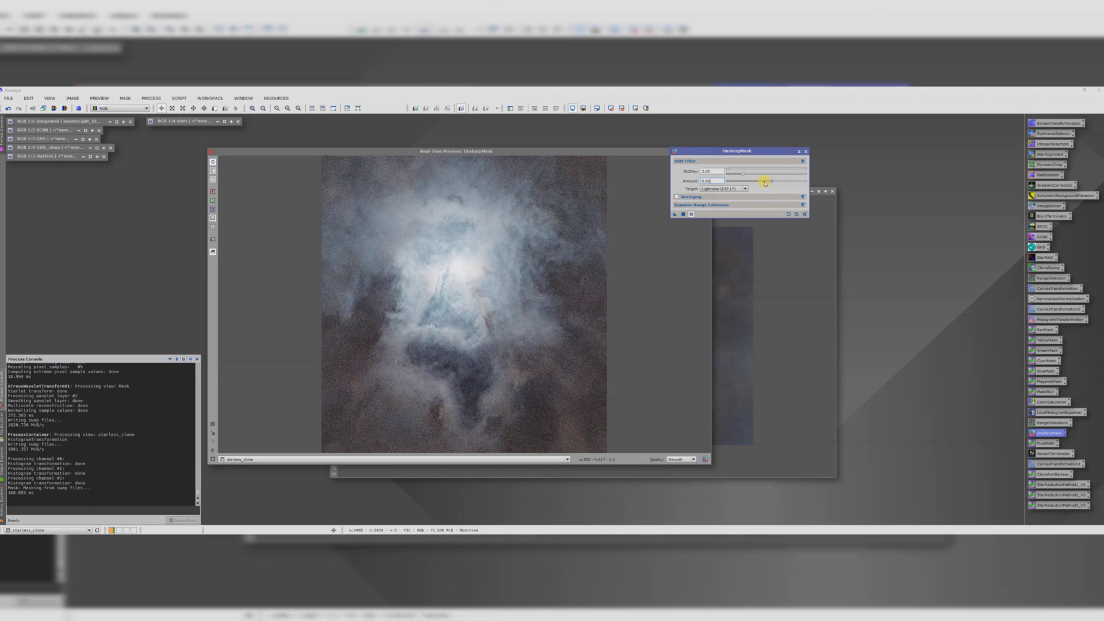
Apply the sharpening to starless_clone past the warning, then close the tool and preview.
click(213, 162)
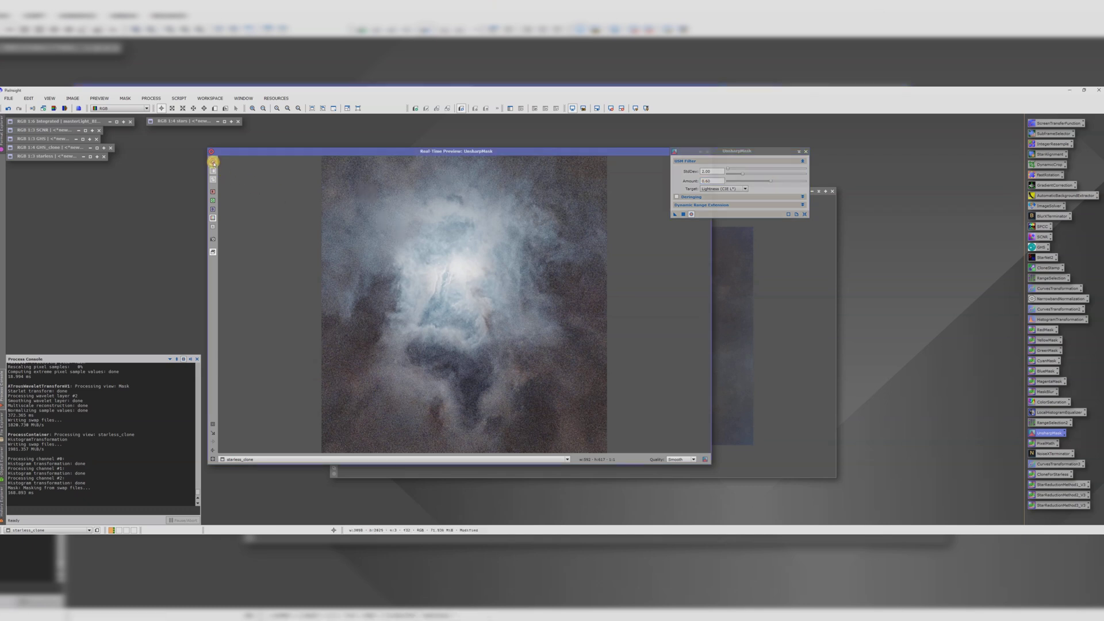
click(684, 215)
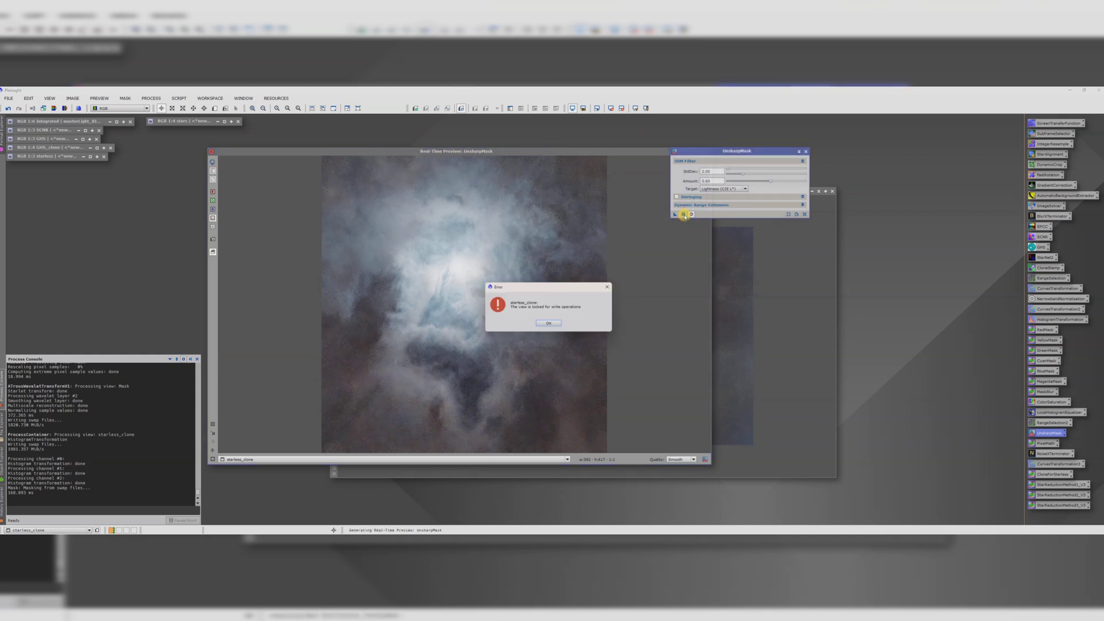
click(562, 300)
click(674, 215)
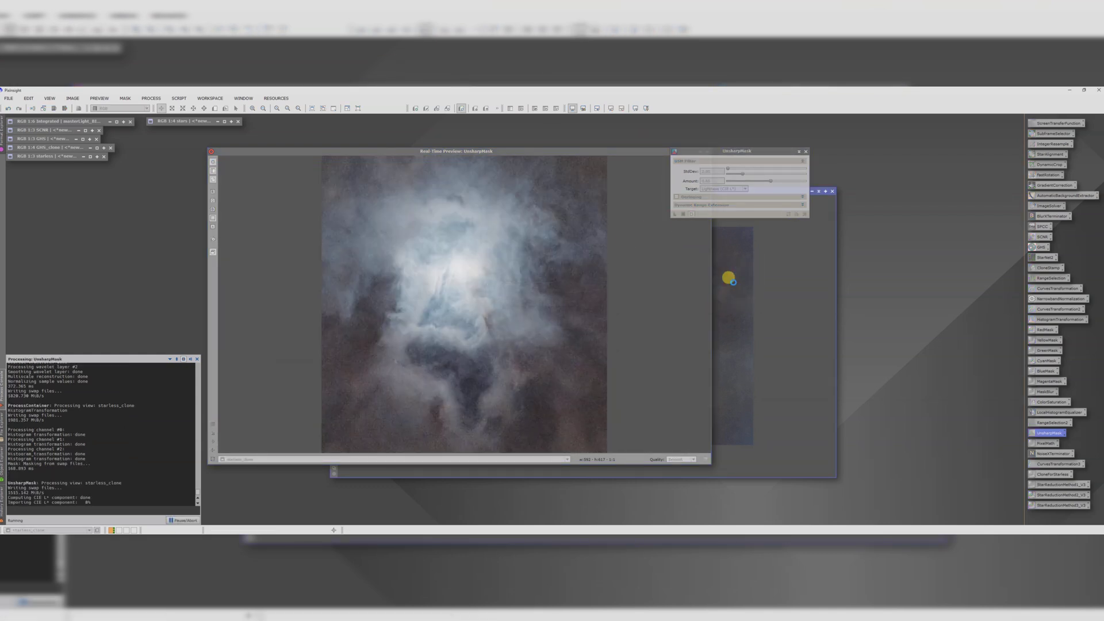
click(806, 152)
click(709, 151)
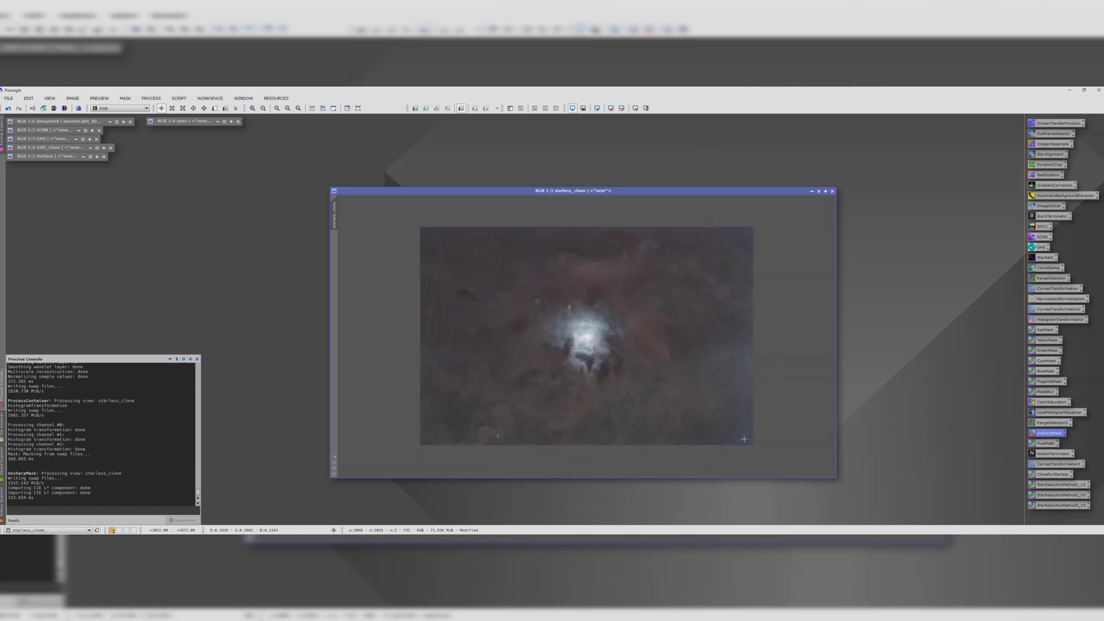
Apply GradientCorrection to starless_clone and close its panel.
double_click(1045, 185)
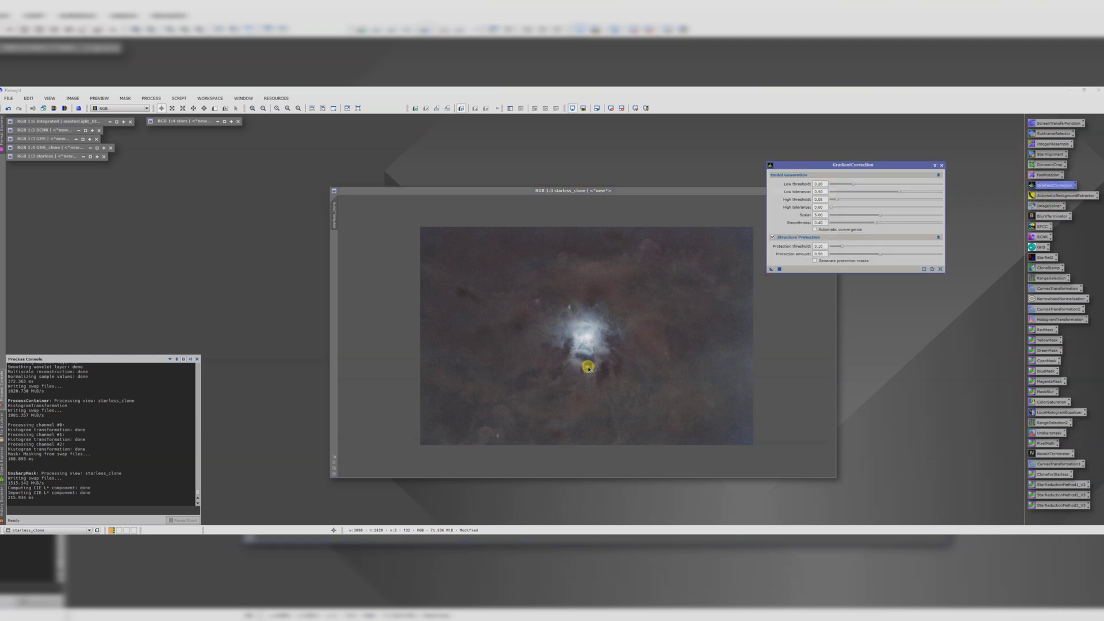
drag(588, 368, 587, 368)
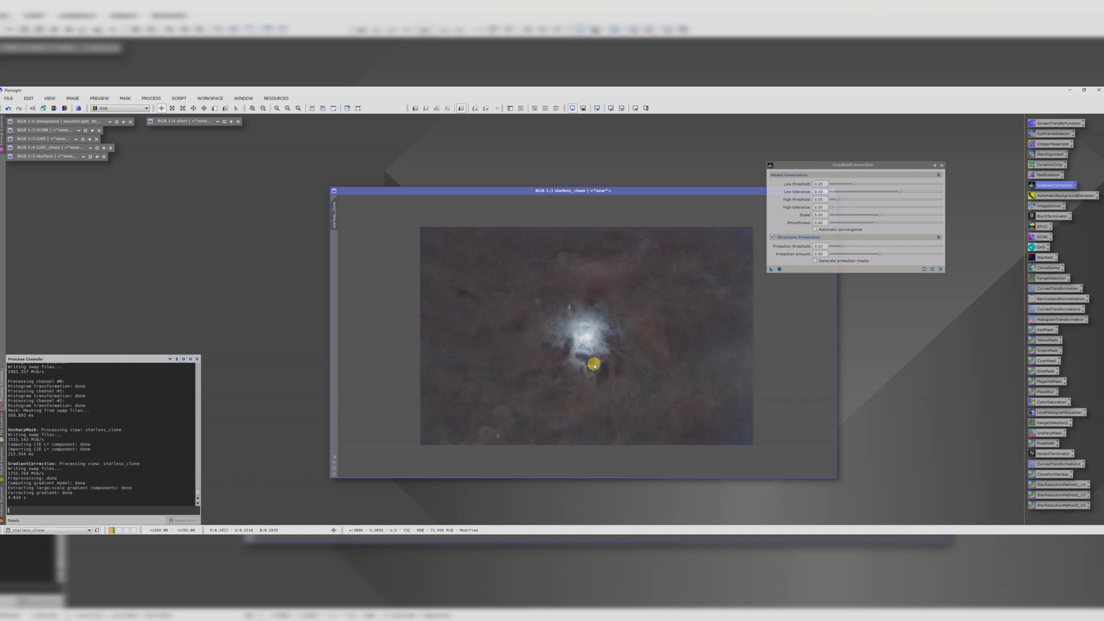
click(941, 165)
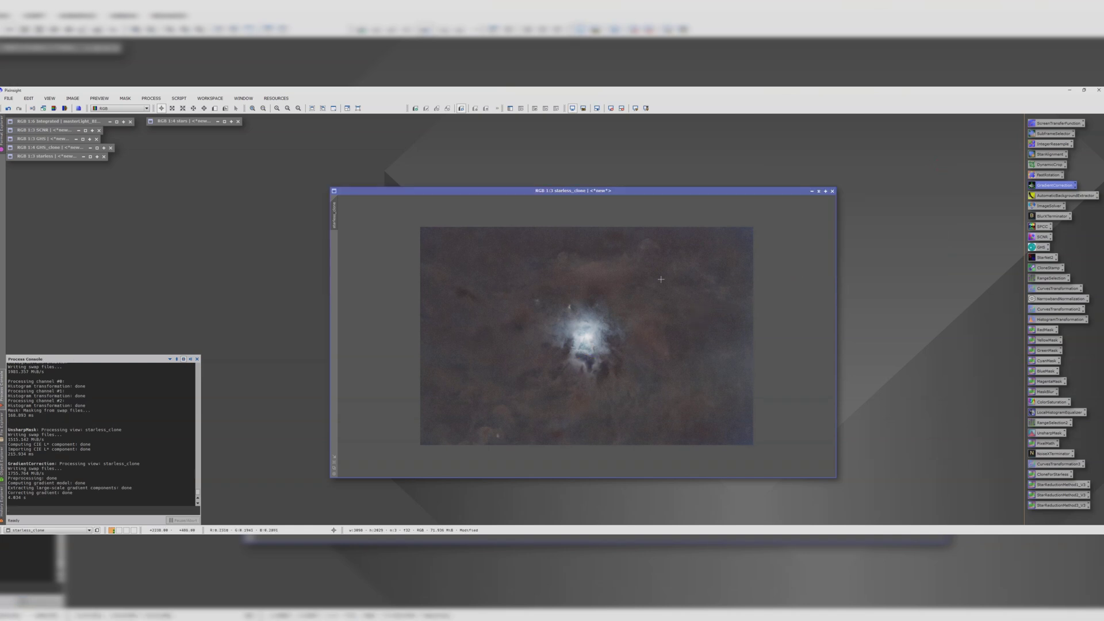
Run NoiseXTerminator on starless_clone with its default Denoise and Detail settings.
click(1041, 453)
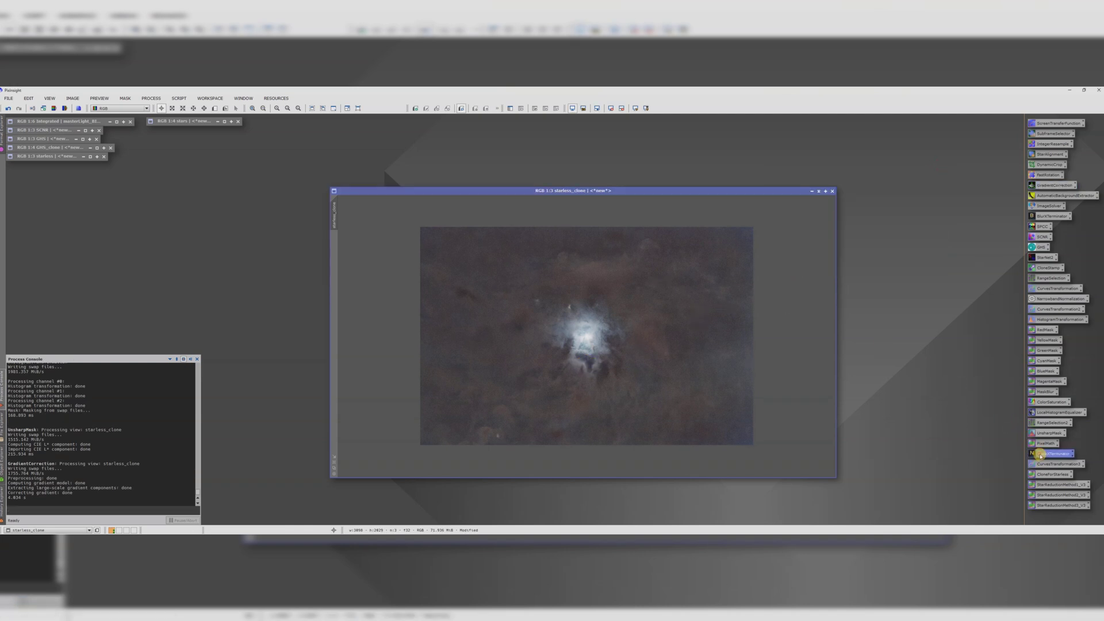
double_click(1041, 453)
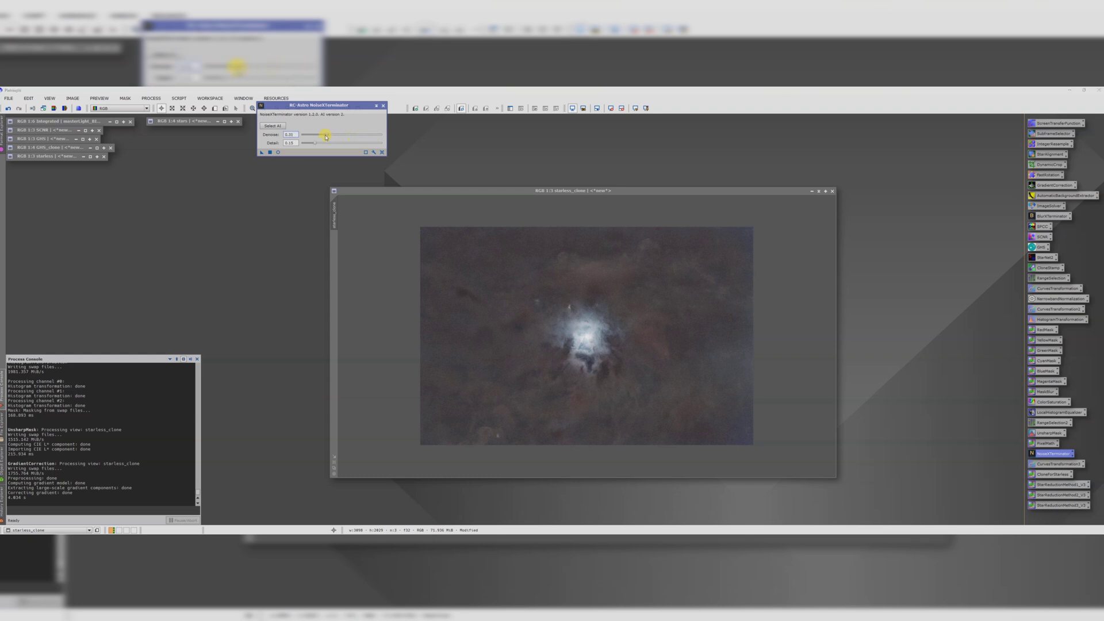
click(271, 152)
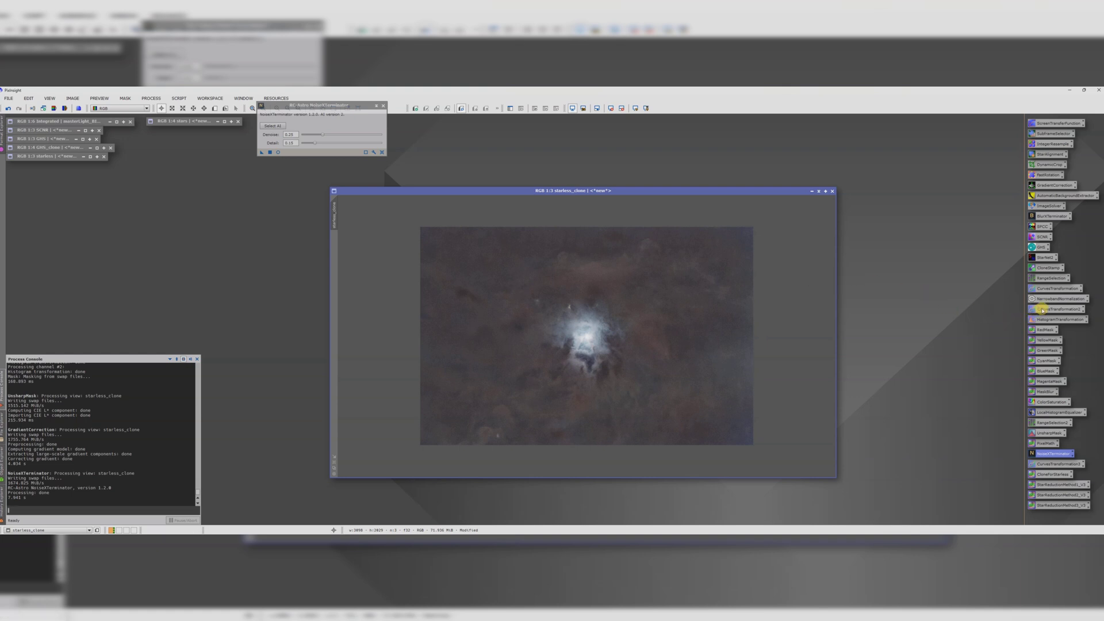
Boost starless_clone's saturation with a raised ColorSaturation curve point, checked in Real-Time Preview.
double_click(1048, 402)
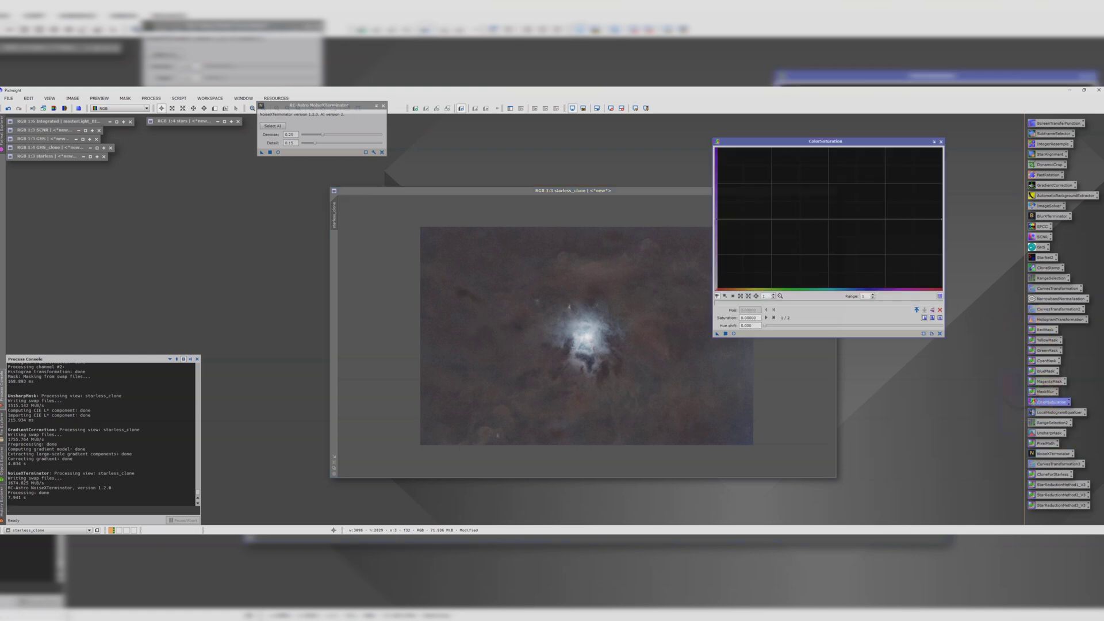
click(734, 334)
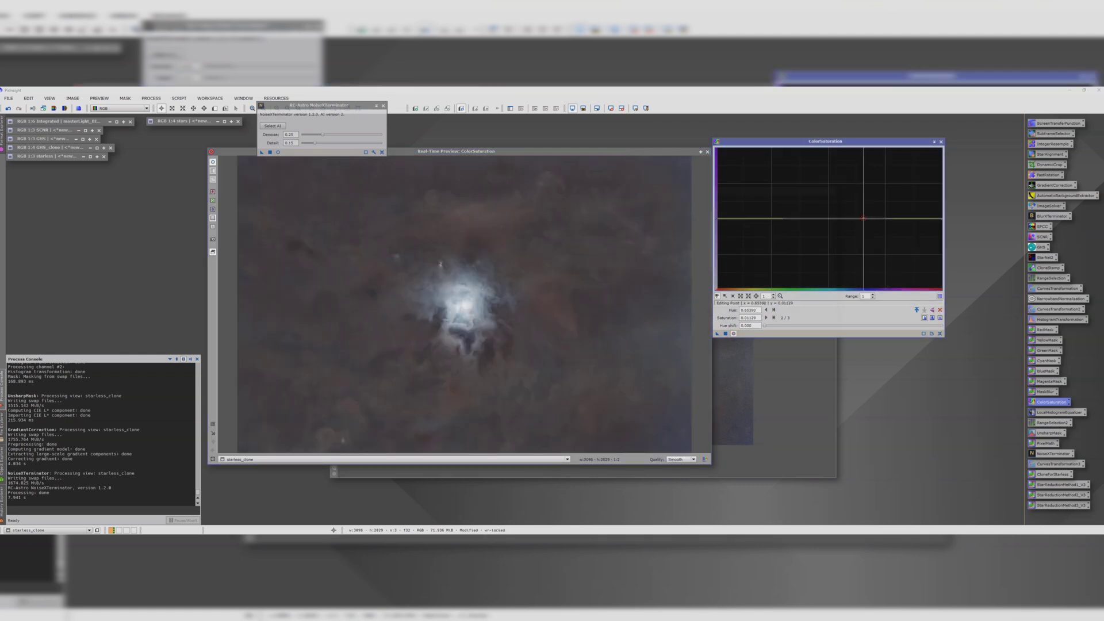
click(854, 198)
drag(853, 198, 852, 198)
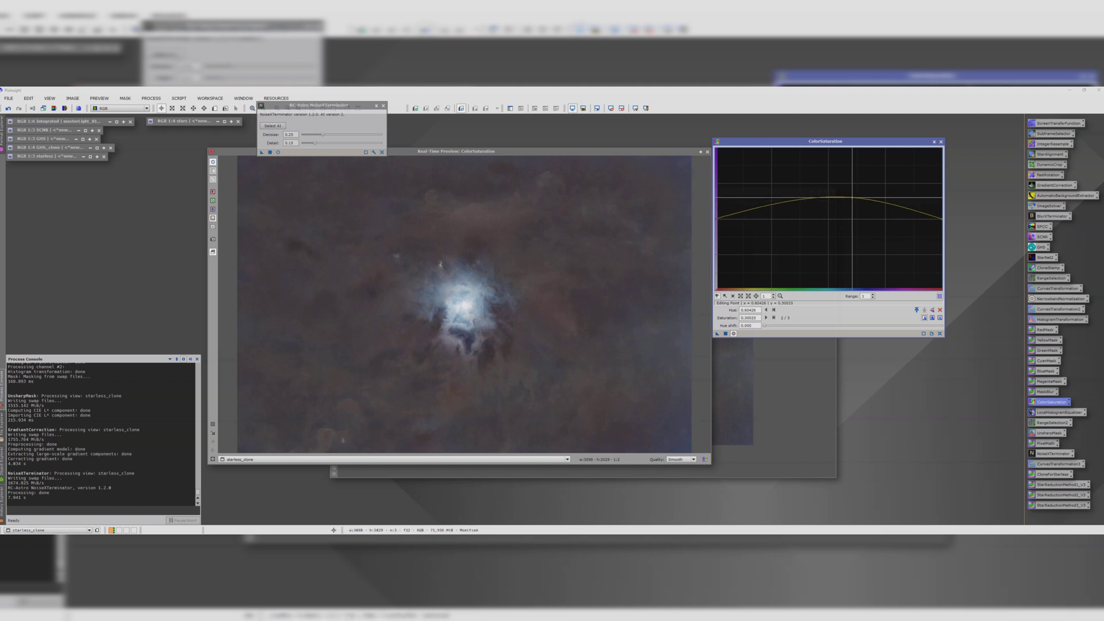
click(718, 332)
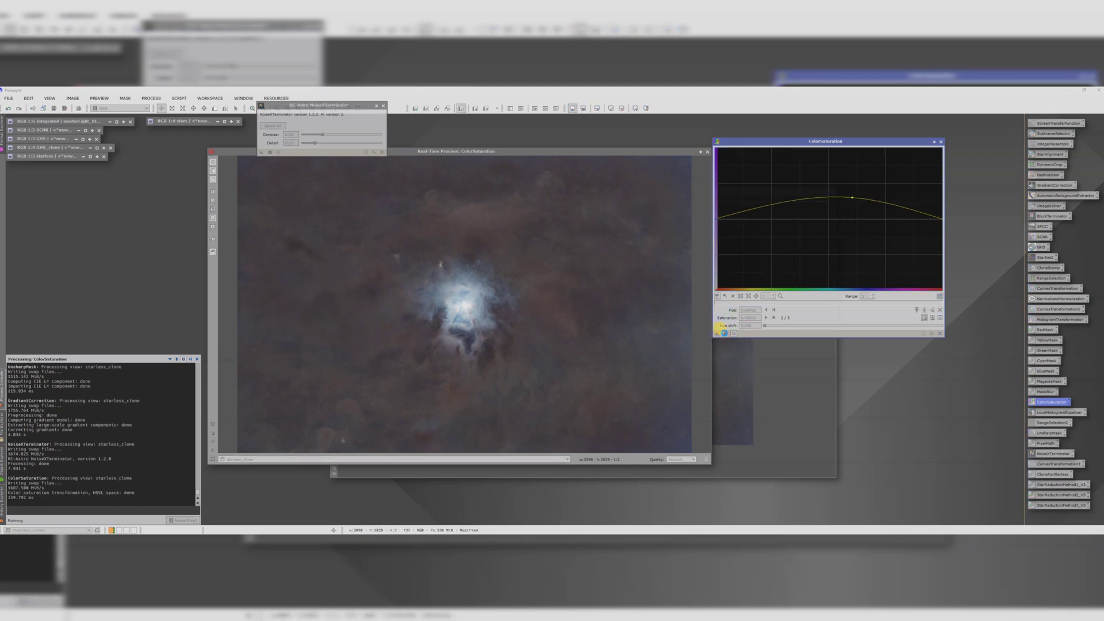
Close ColorSaturation, the Real-Time Preview and the NoiseXTerminator panel.
click(941, 142)
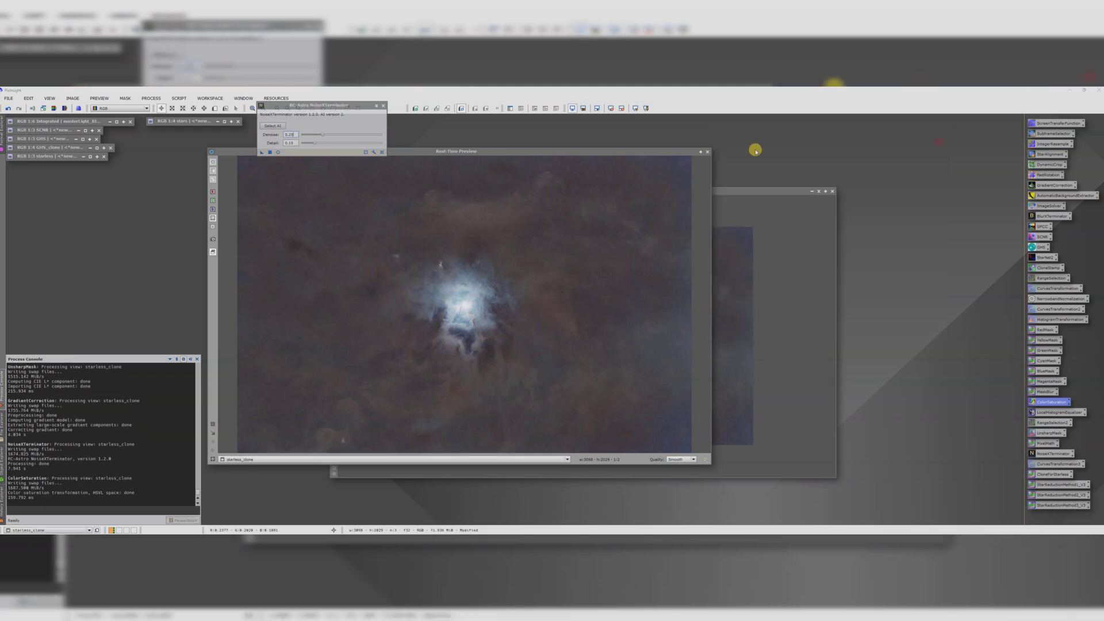
click(707, 152)
click(382, 108)
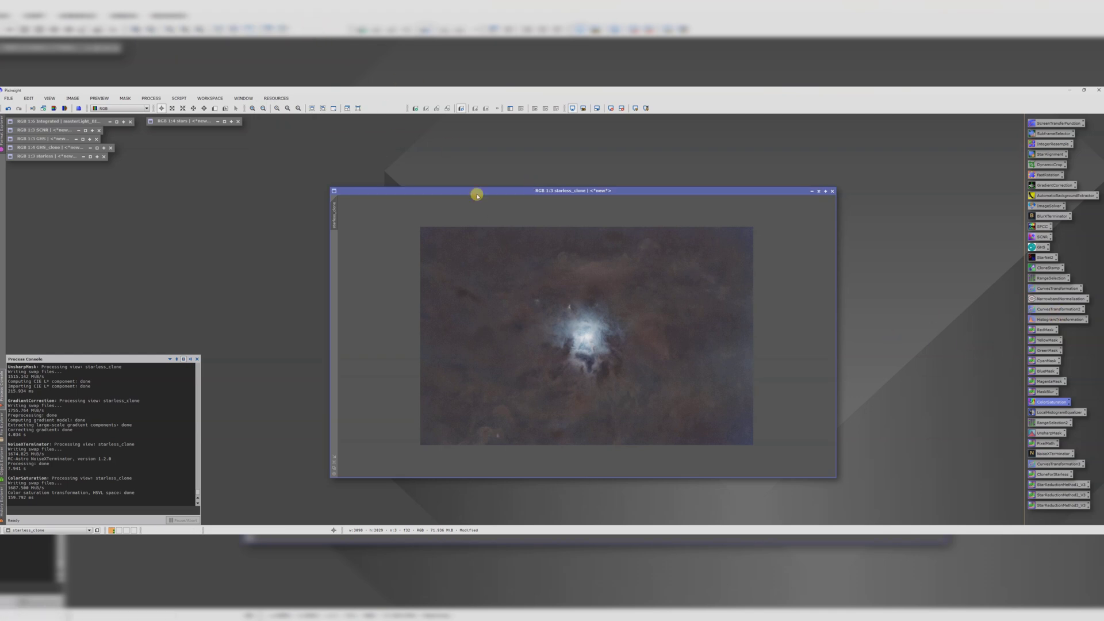
Launch the ScreenStars script from Script > Utilities.
drag(476, 191, 427, 157)
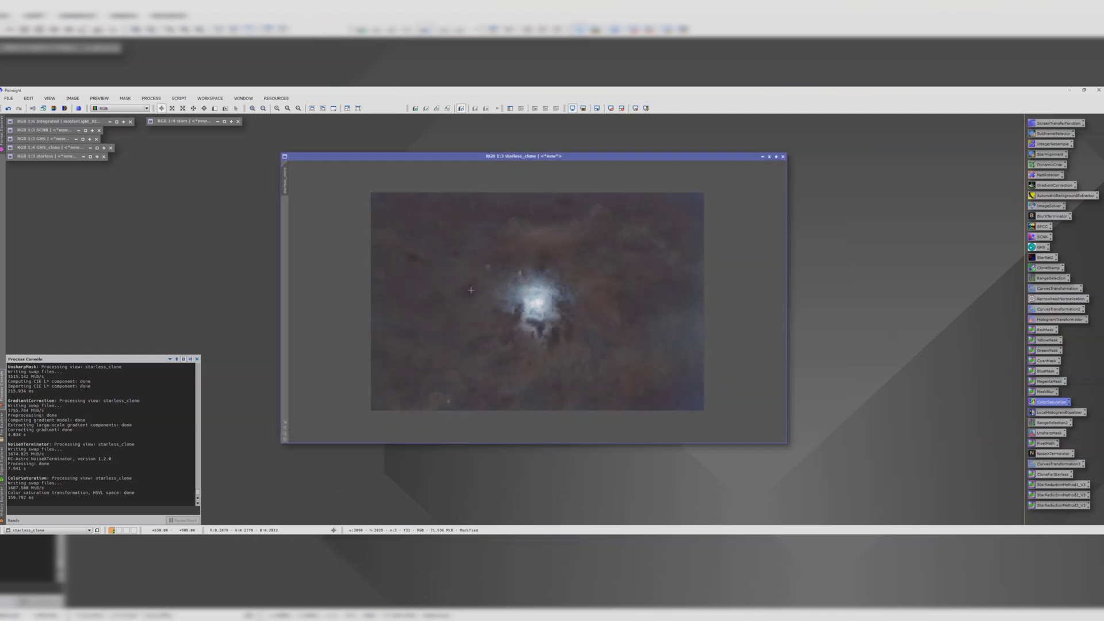
click(179, 99)
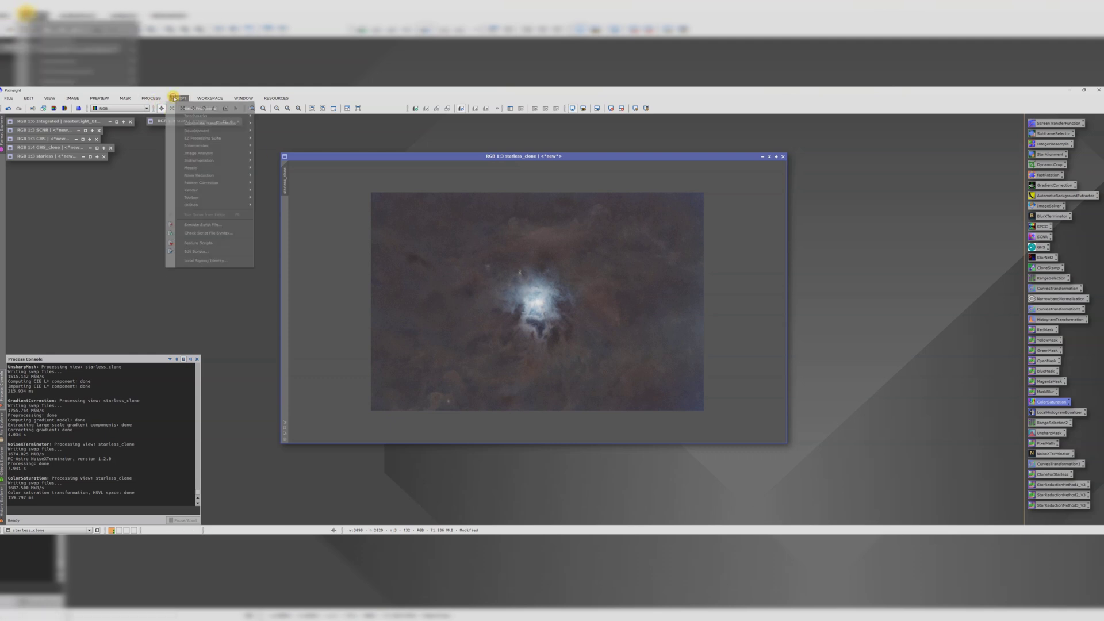
mouse_move(226, 204)
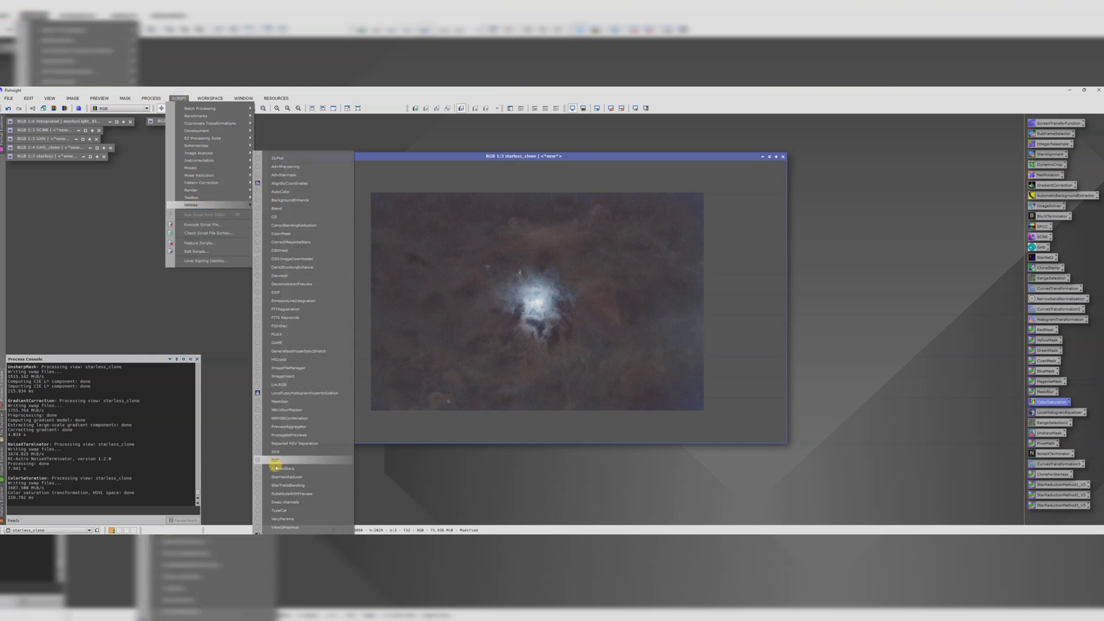
click(278, 468)
drag(424, 204, 718, 206)
Run ScreenStars in Star replacement mode with starless_clone as the Starless view, creating starry.
click(711, 254)
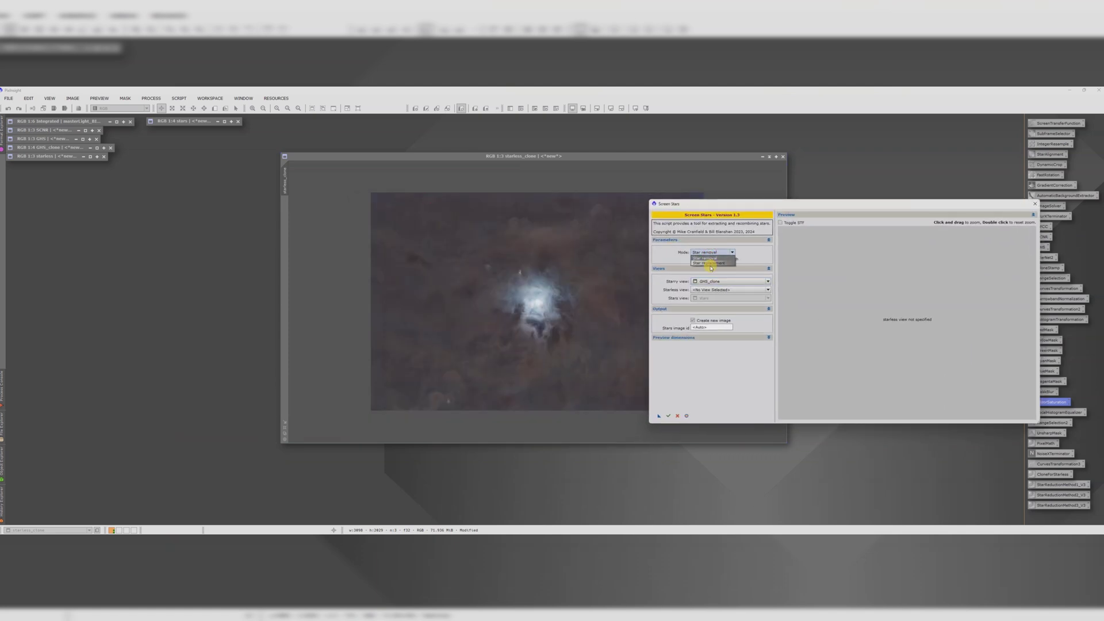
click(709, 266)
mouse_move(705, 285)
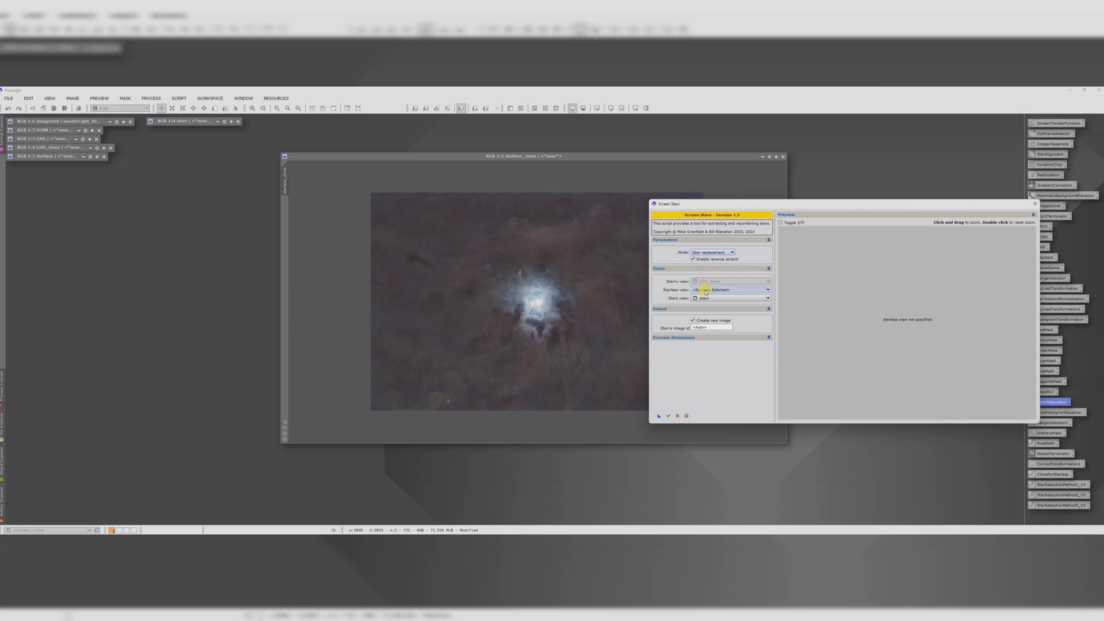
click(706, 291)
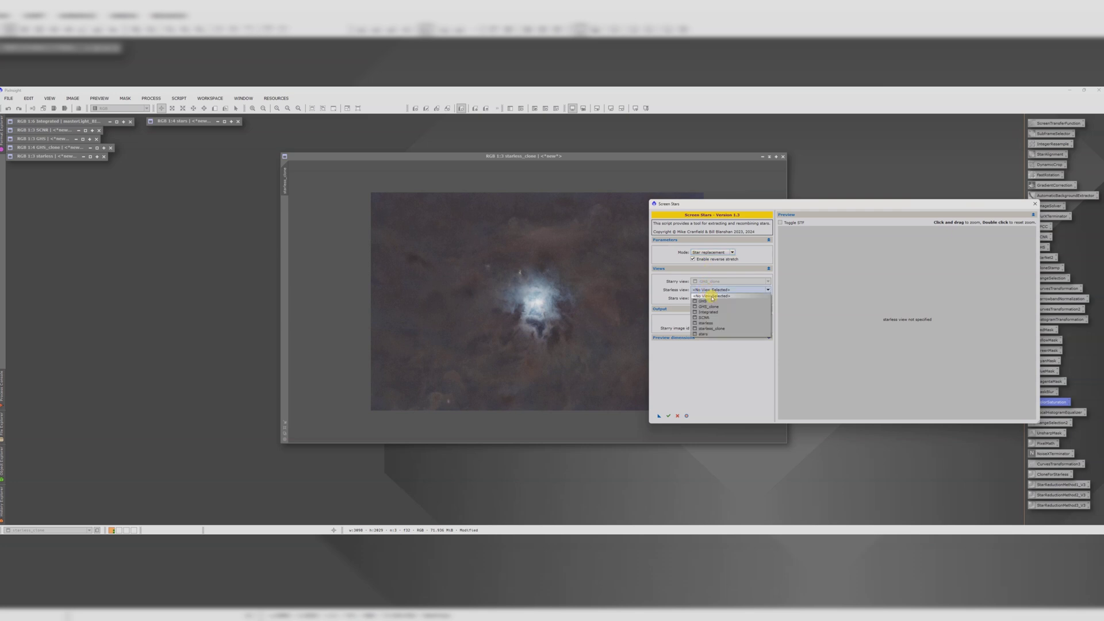
click(712, 322)
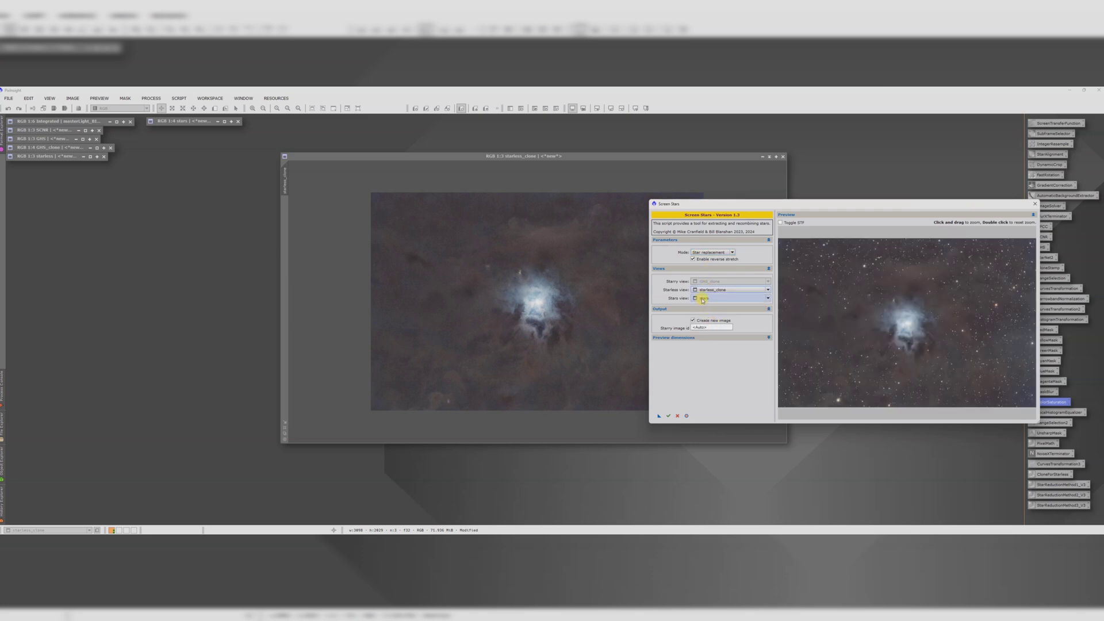
click(668, 416)
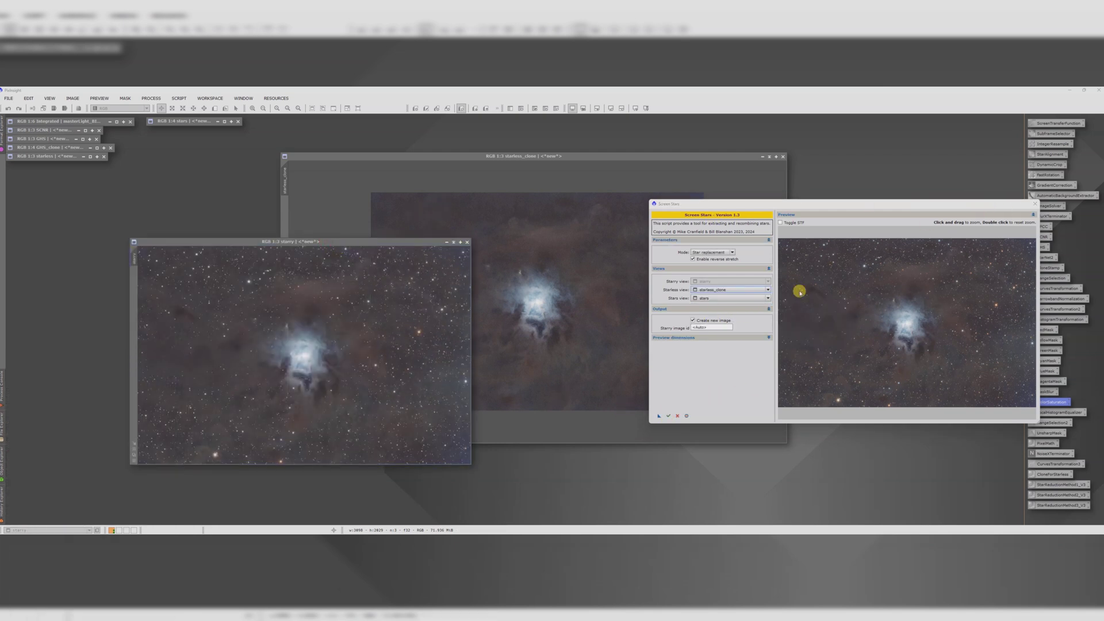
click(1033, 204)
drag(367, 242, 718, 200)
Iconize starless_clone and stack its icon with the others at top left.
click(769, 156)
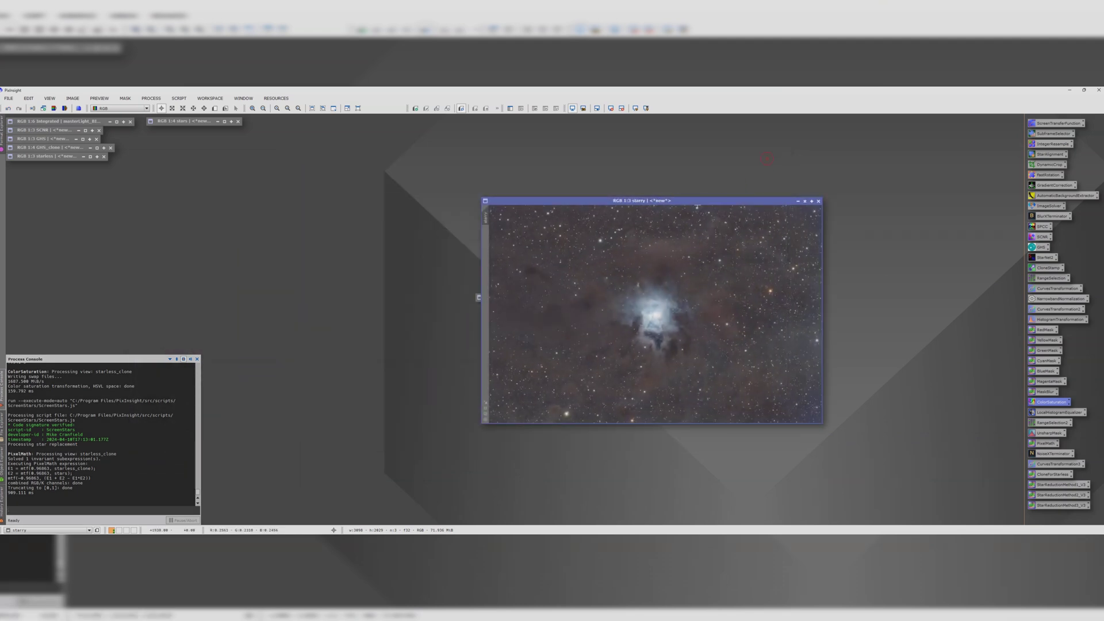
drag(636, 201, 726, 210)
drag(530, 304, 213, 134)
Reposition the starry image window and enlarge it by dragging its corner.
drag(648, 209, 514, 165)
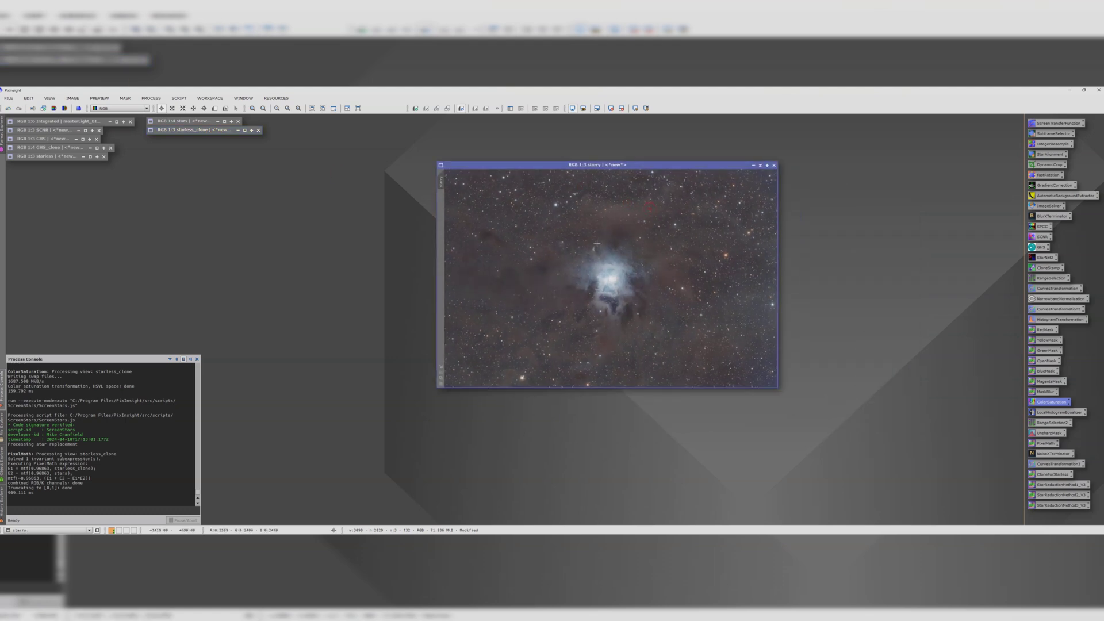
scroll(756, 374, down, 1)
drag(778, 386, 934, 494)
scroll(746, 354, up, 1)
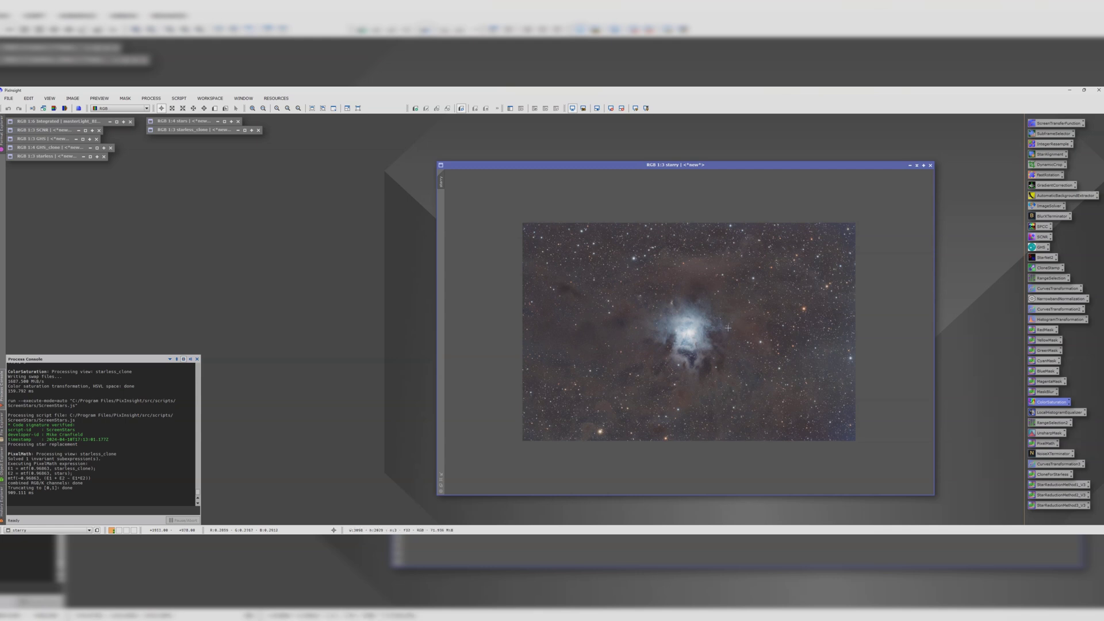
drag(677, 165, 531, 139)
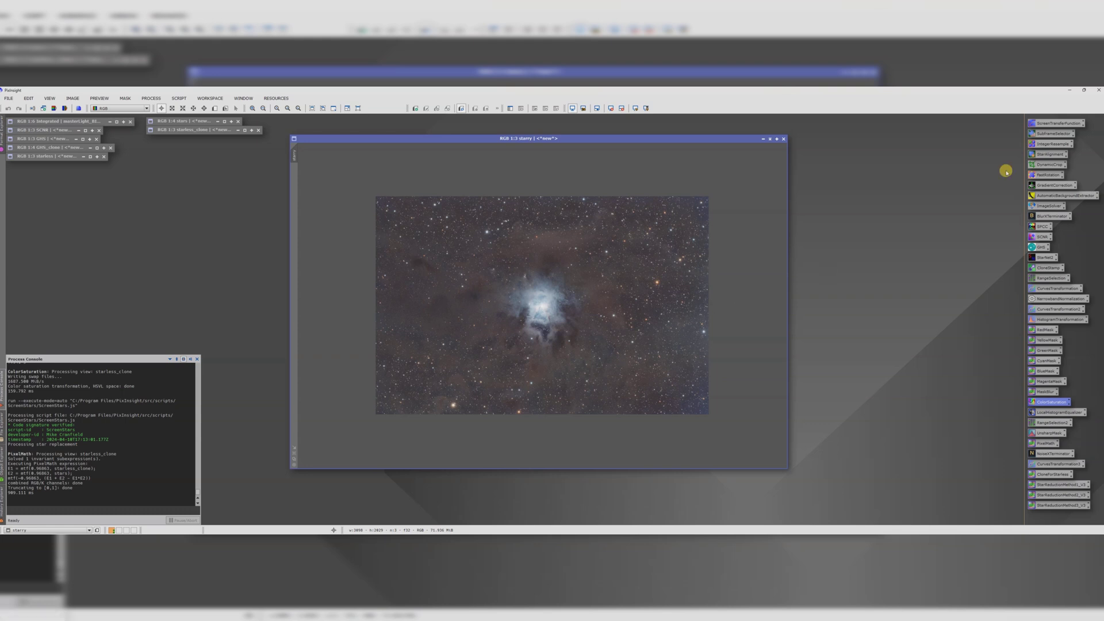
Set IntegerResample to Upsample by factor 2 for starry and apply it, giving 6196 × 4058.
double_click(1053, 144)
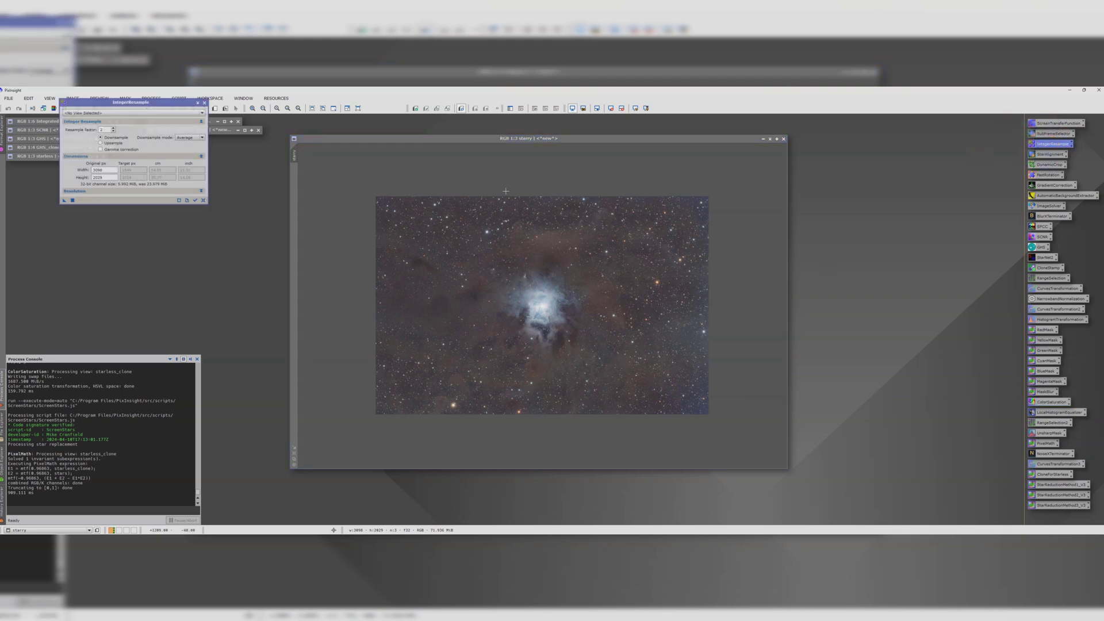
click(96, 114)
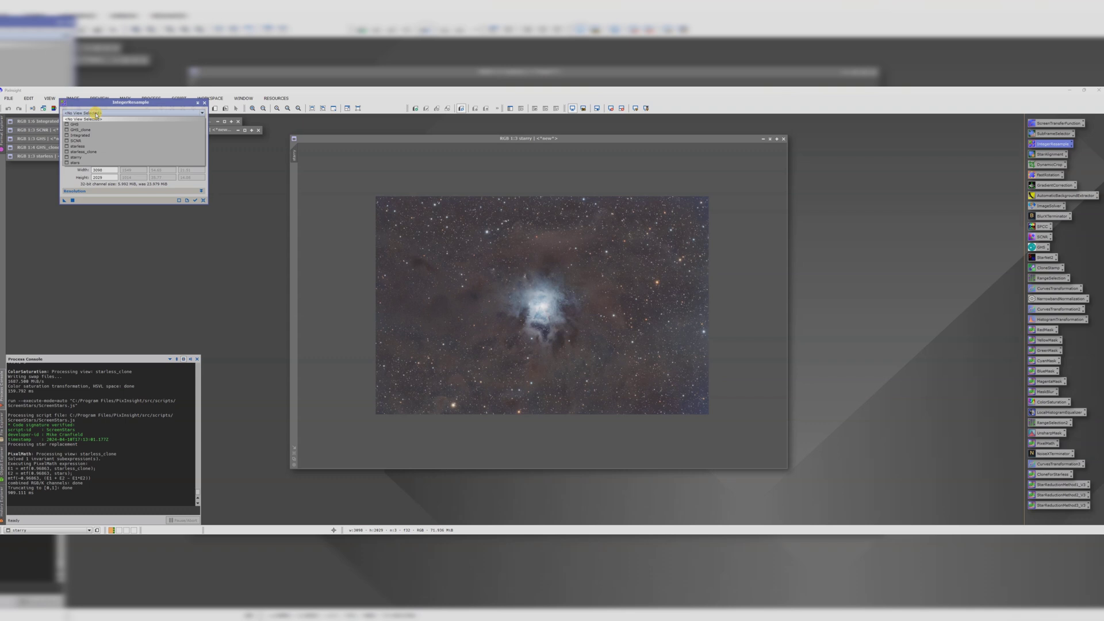
click(76, 157)
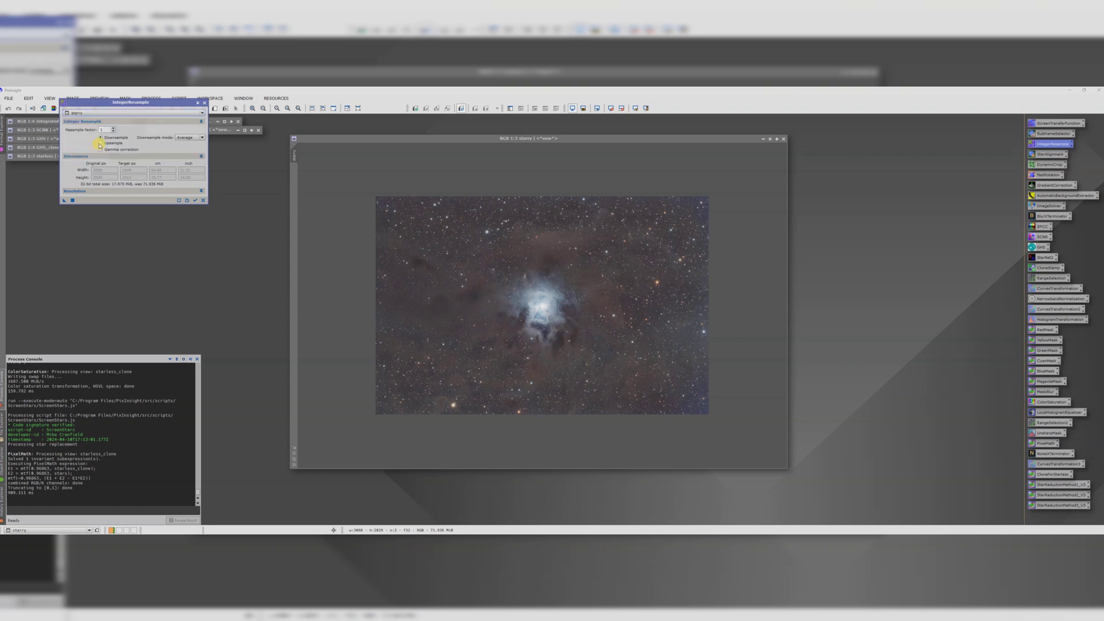
click(100, 143)
drag(64, 200, 461, 270)
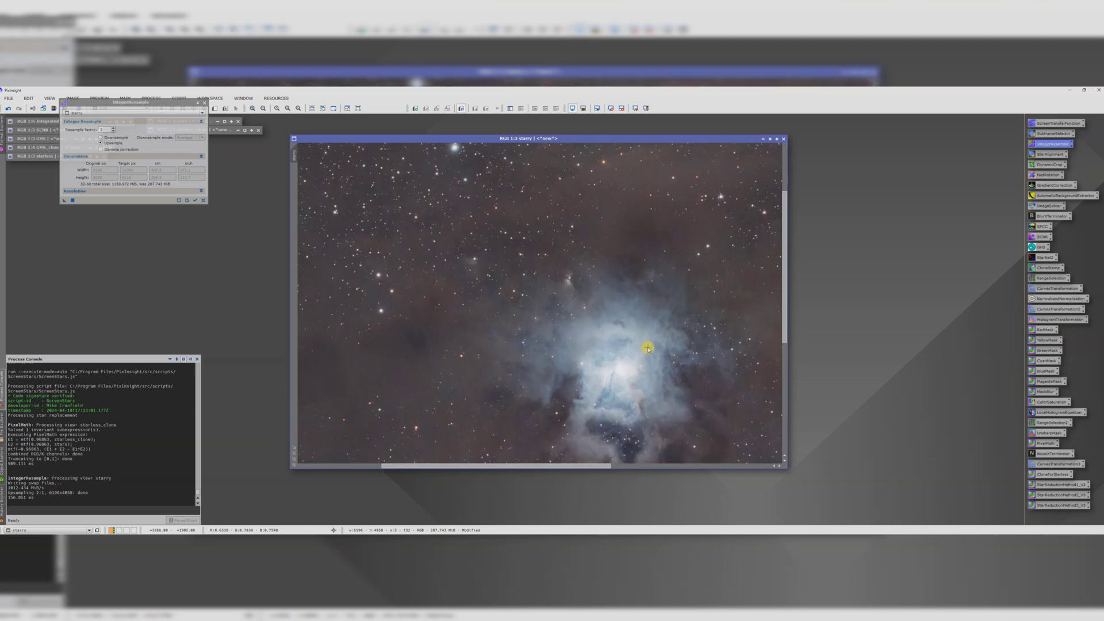
scroll(647, 347, down, 3)
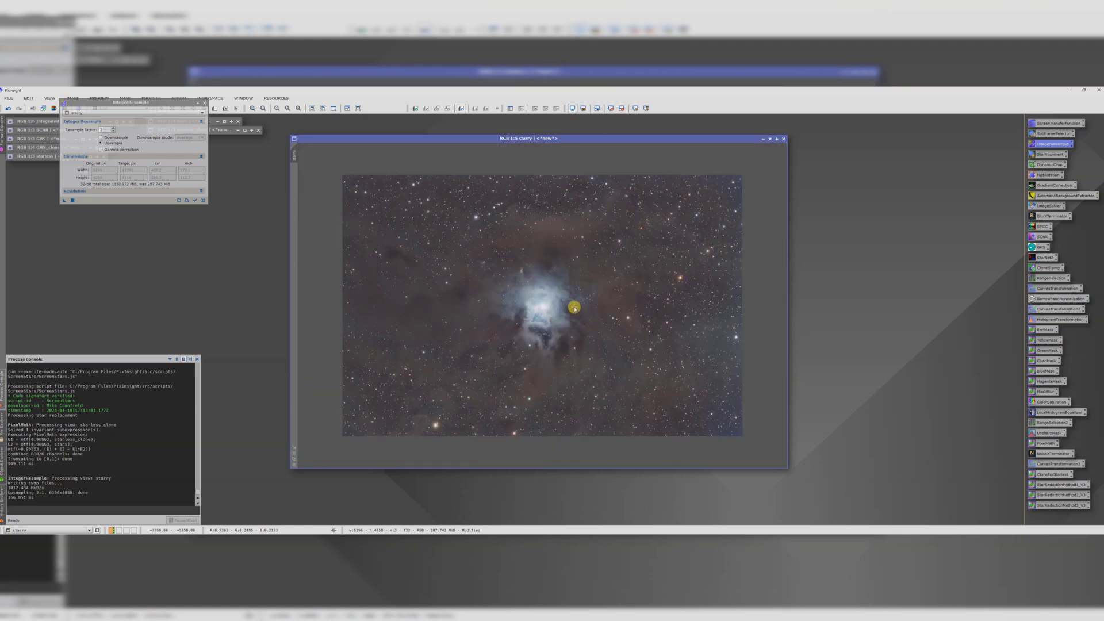